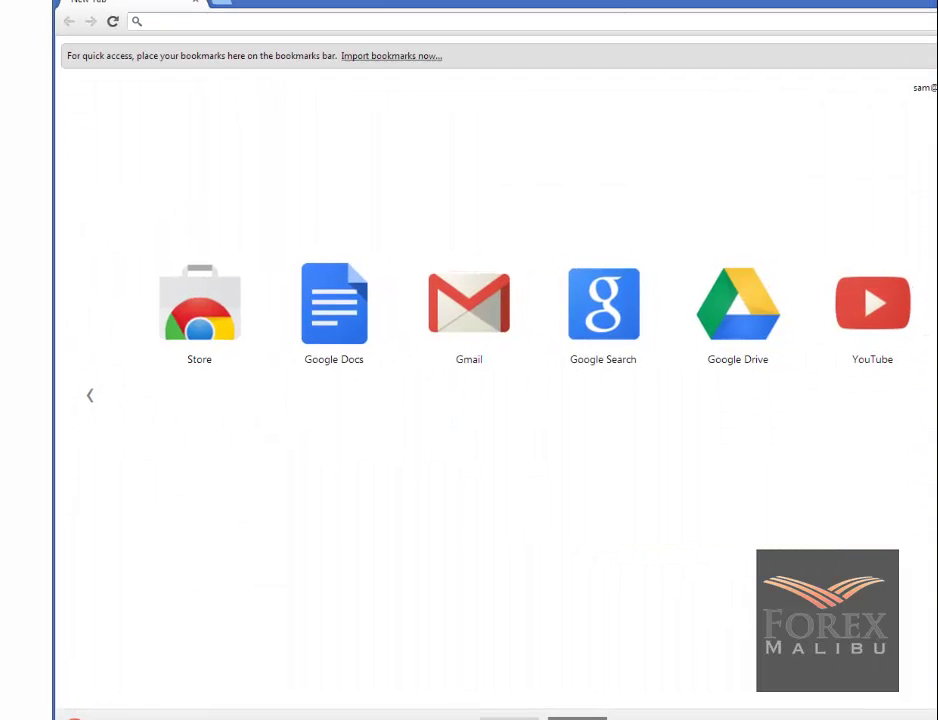
Make the Chrome window taller and slightly narrower, then move it up and to the left
drag(387, 0, 387, 56)
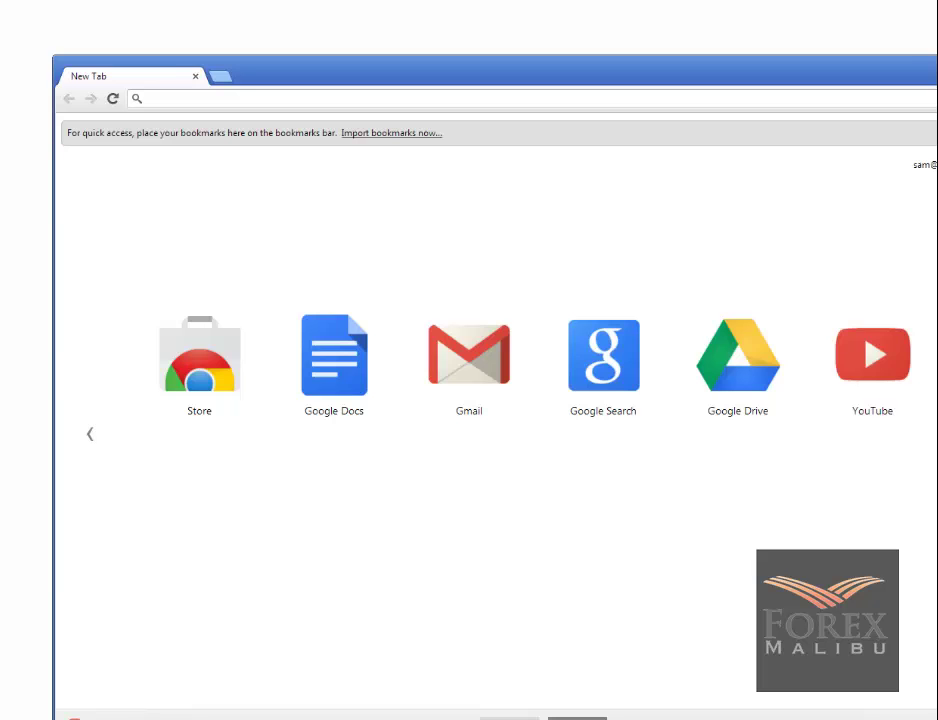
drag(937, 371, 914, 371)
drag(631, 85, 580, 42)
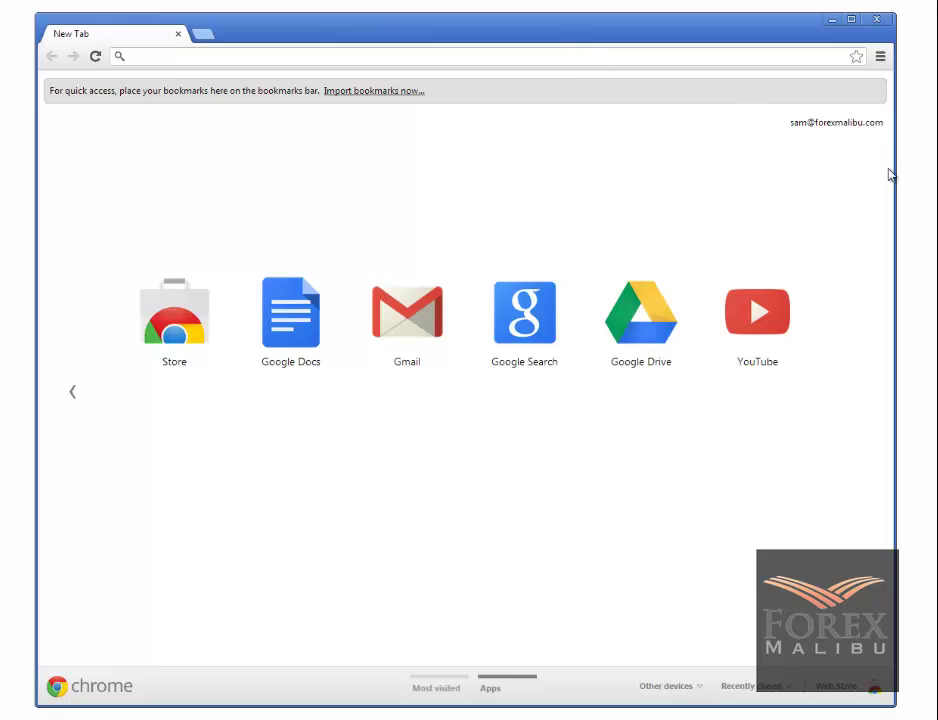
Load the fibtrader49.php page from the pasted address
text(http://www.forexmalibu.com/fibtrader49)
text(.)
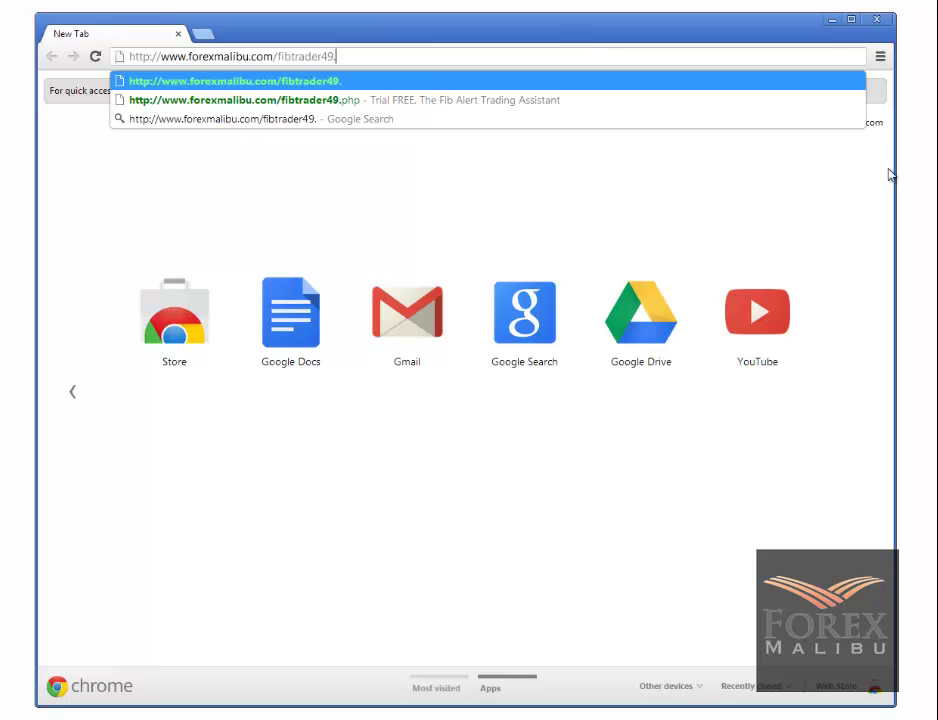
text(php)
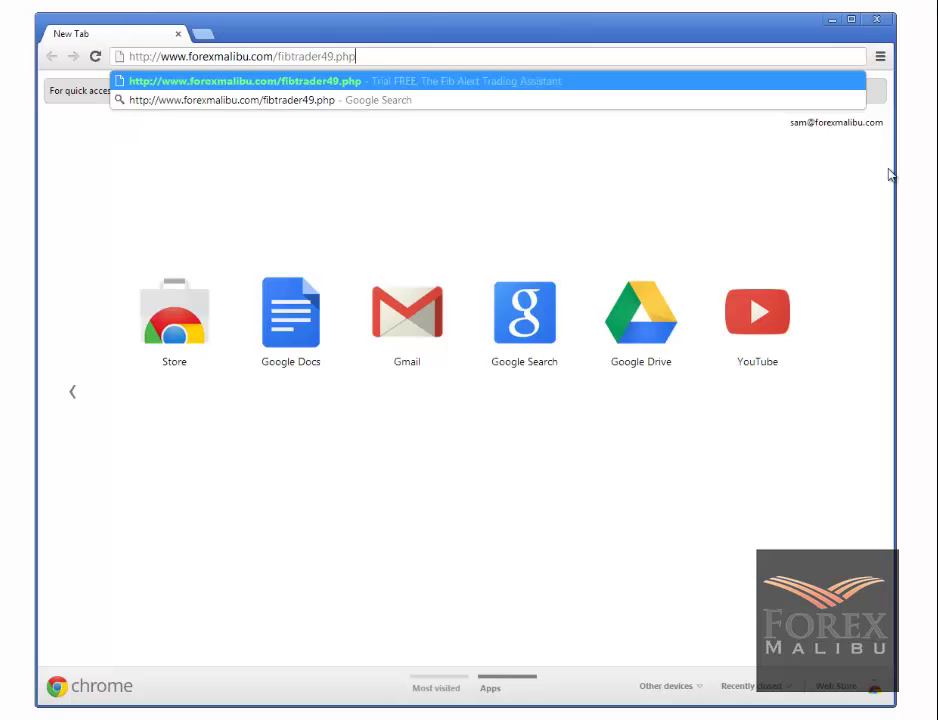
key(Return)
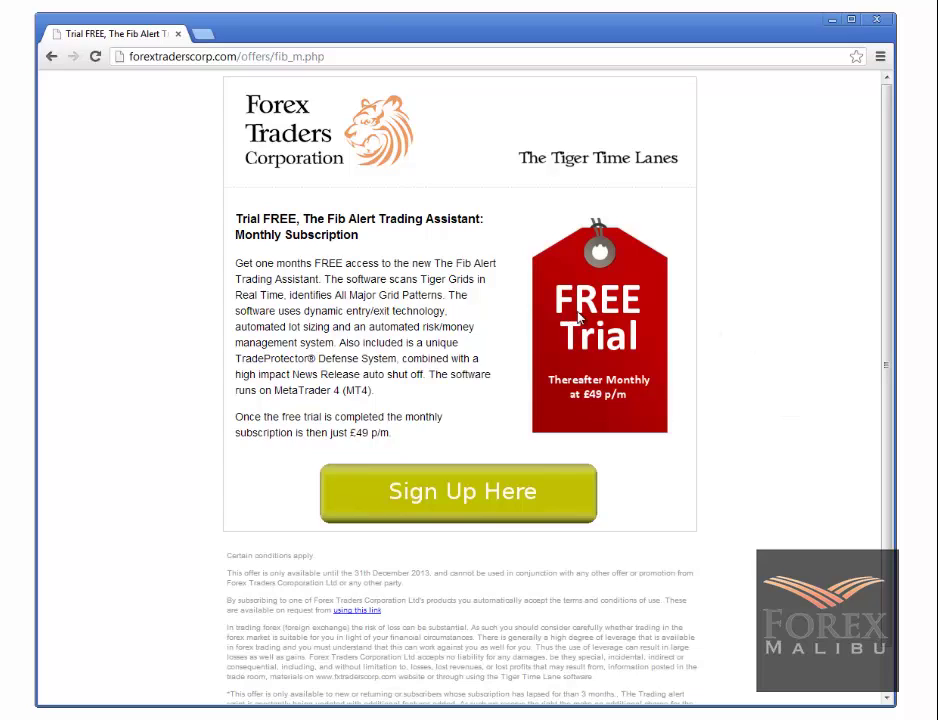
Go to forexmalibu.com/fibtraderdownload.php
click(289, 55)
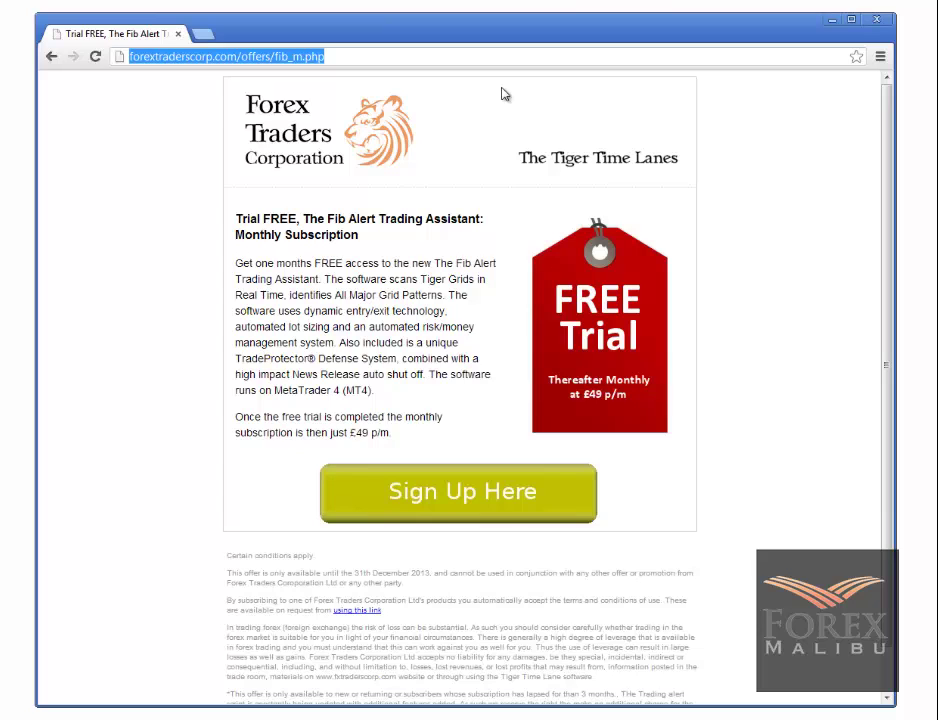
text(forexmalibu.com/fibtraderdownload.php)
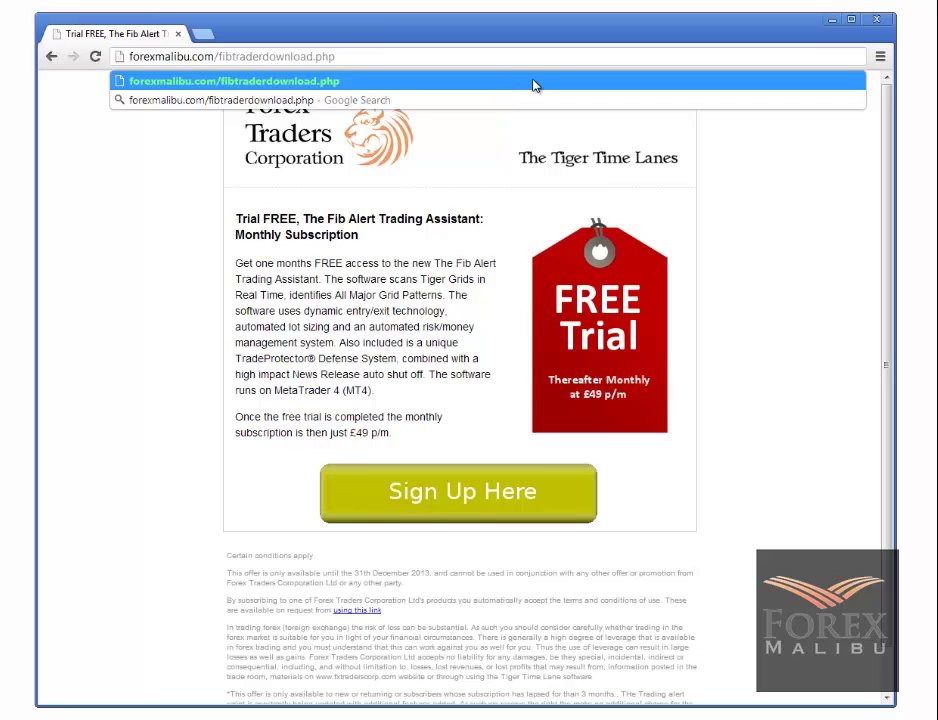
click(532, 84)
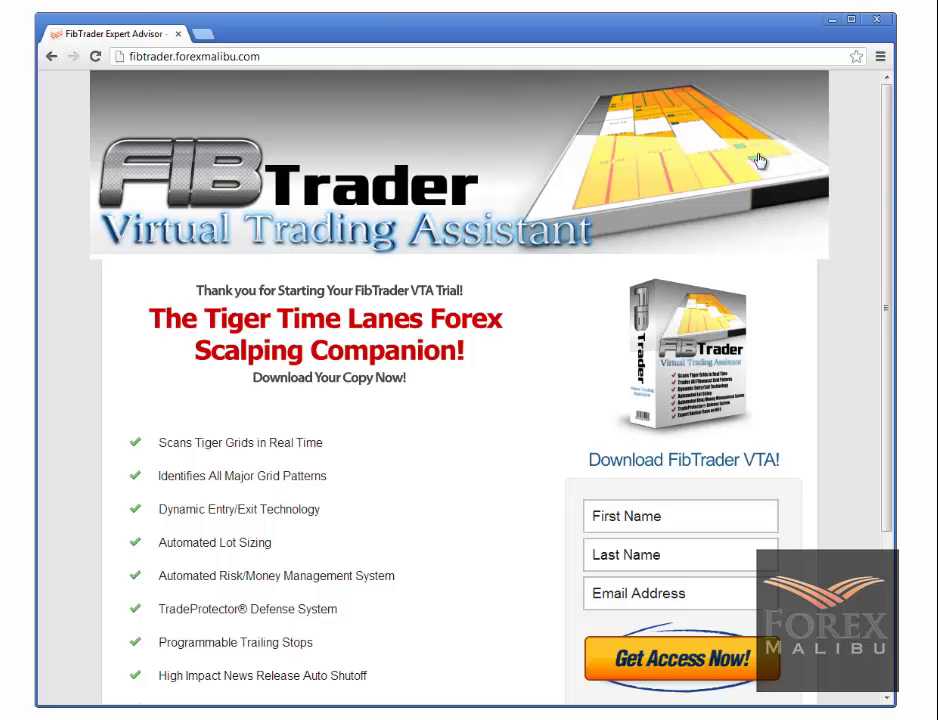
Fill in the first name, last name and e-mail address on the trial form, then submit it
drag(887, 188, 889, 290)
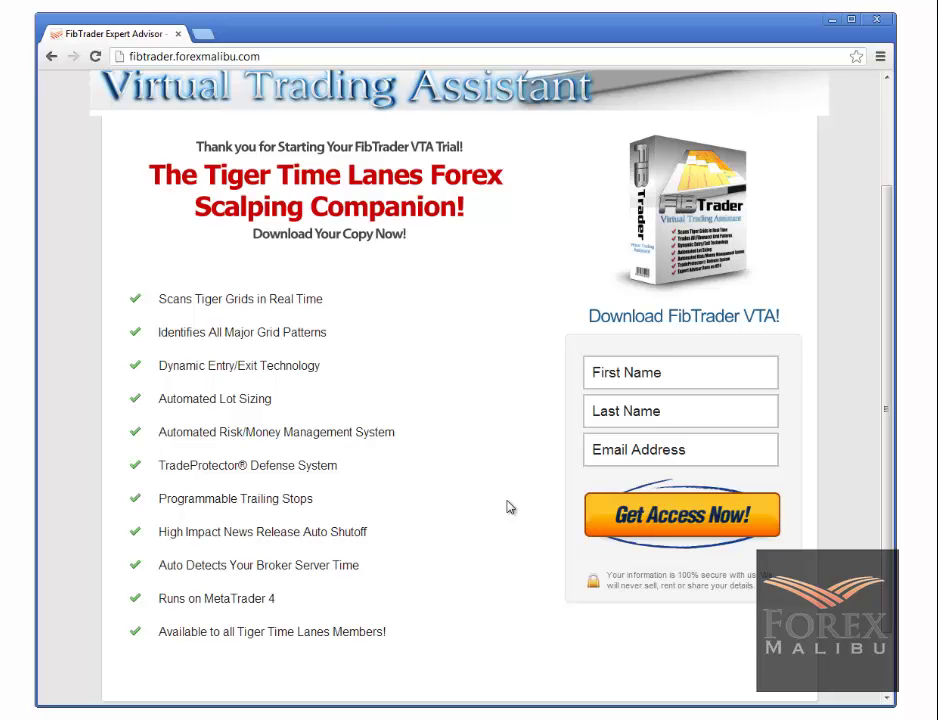
click(640, 372)
text(jimmy)
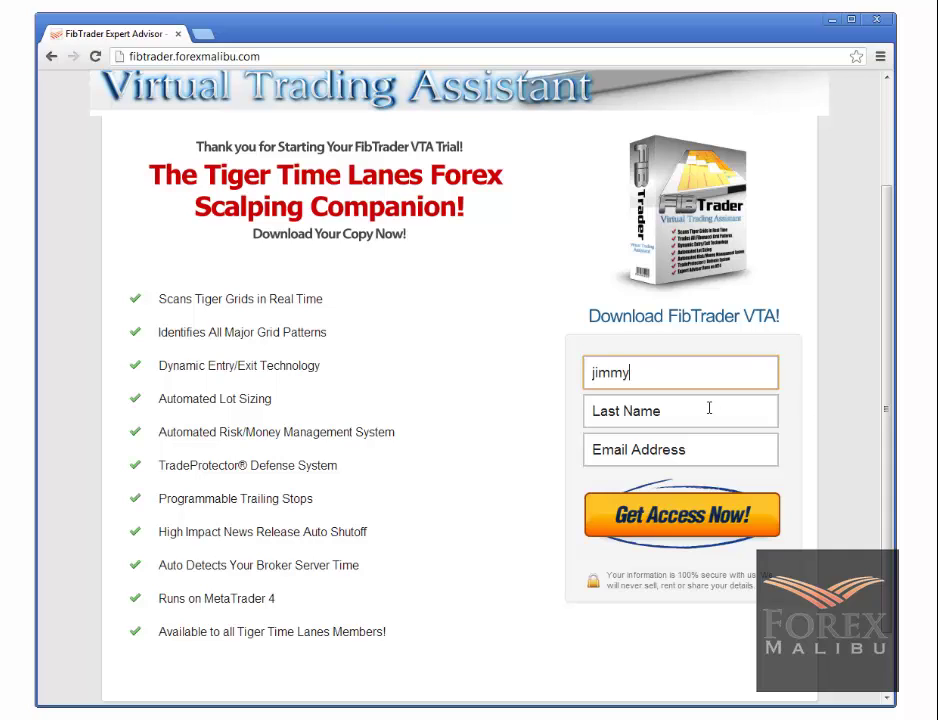
click(709, 408)
text(forex)
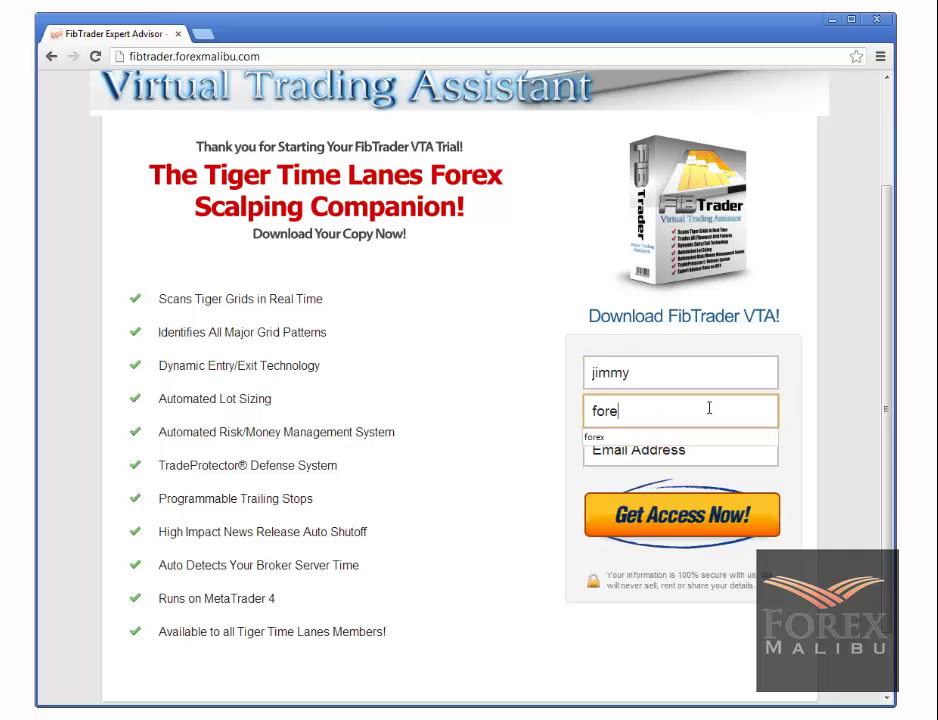
click(679, 451)
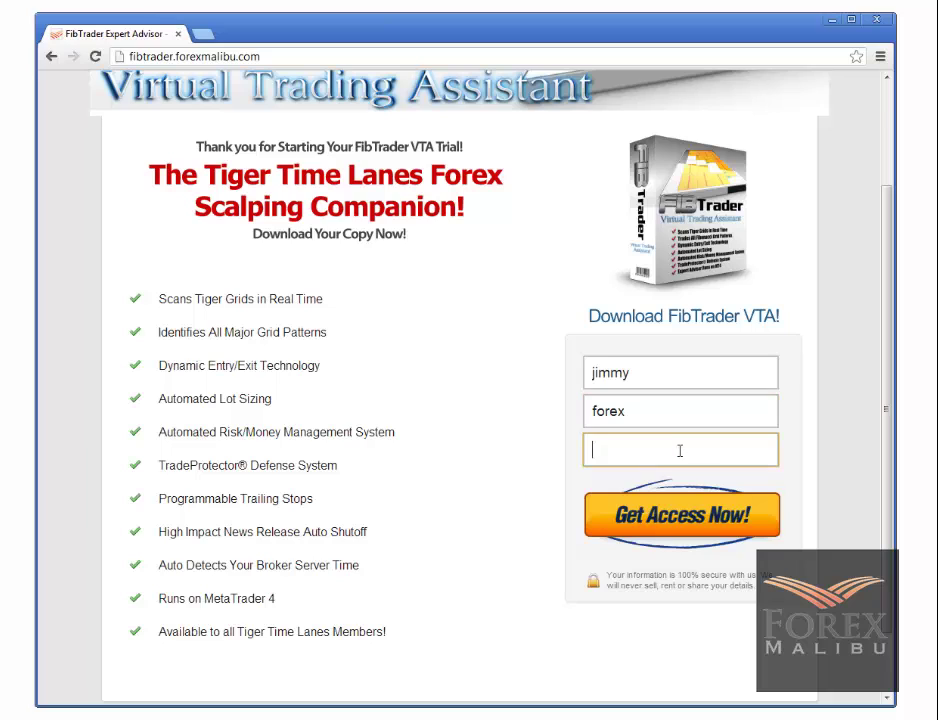
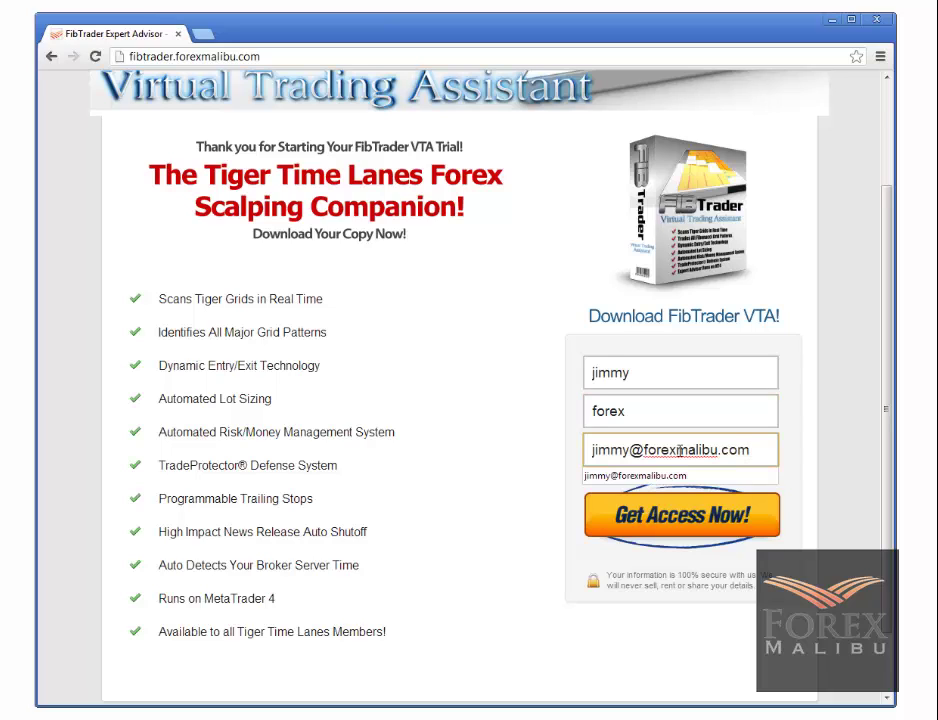
click(672, 476)
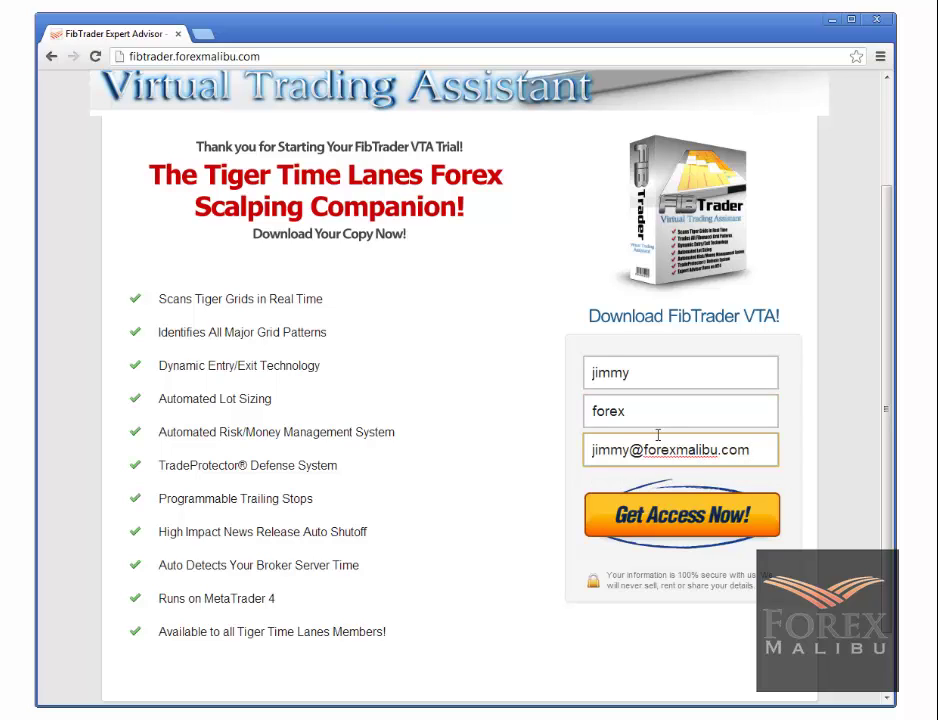
click(666, 520)
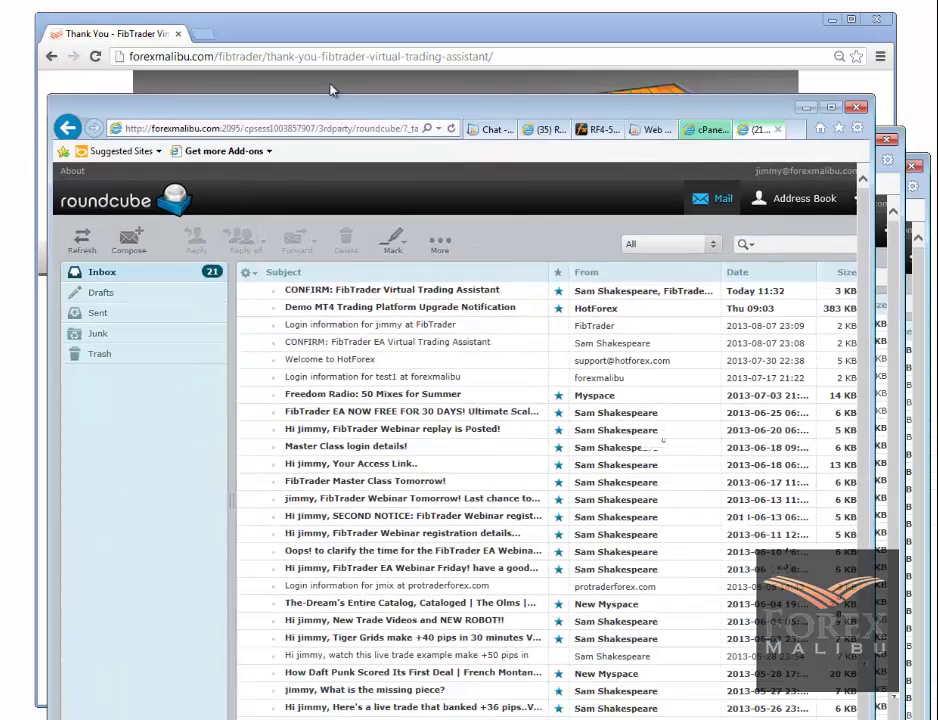
Bring the webmail window forward and open the CONFIRM: FibTrader Virtual Trading Assistant email
mouse_move(366, 109)
mouse_down()
mouse_move(345, 69)
mouse_move(360, 88)
mouse_up()
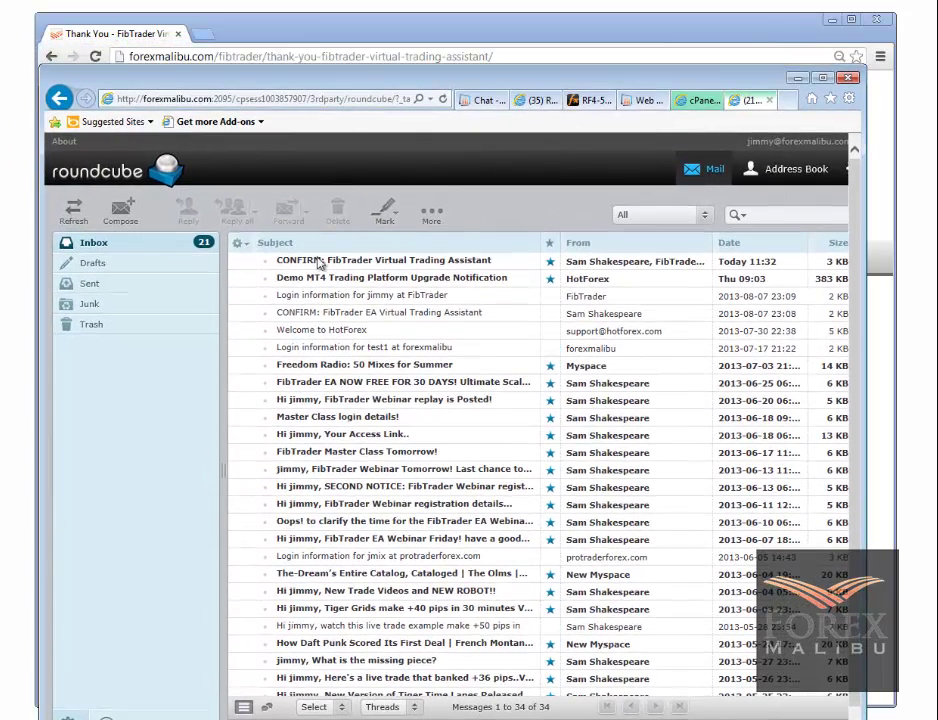
double_click(440, 262)
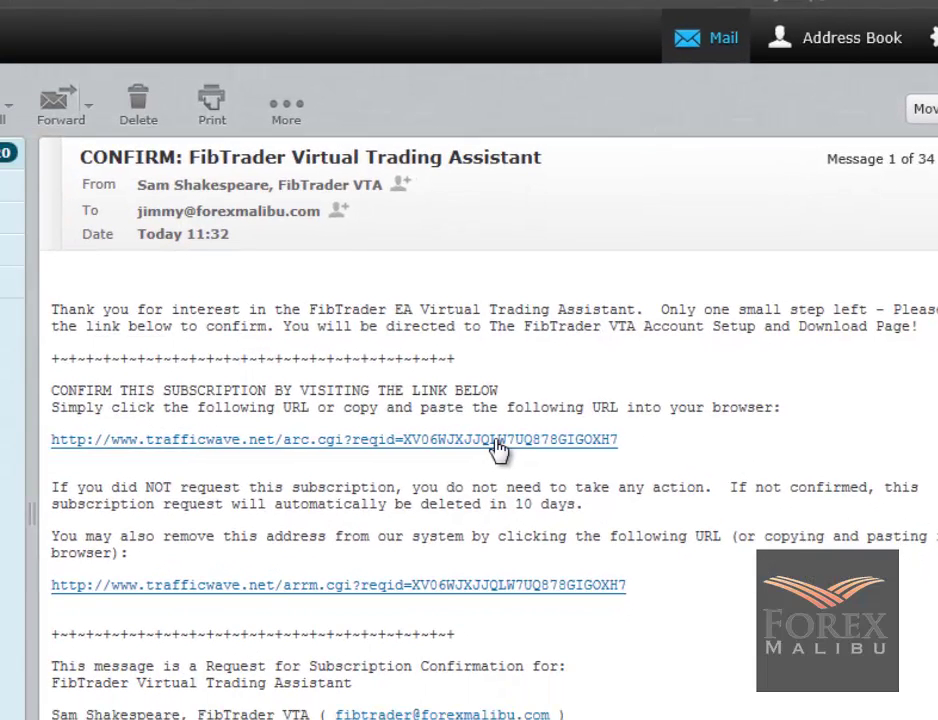
Follow the trafficwave.net subscription confirmation link in the email
click(330, 441)
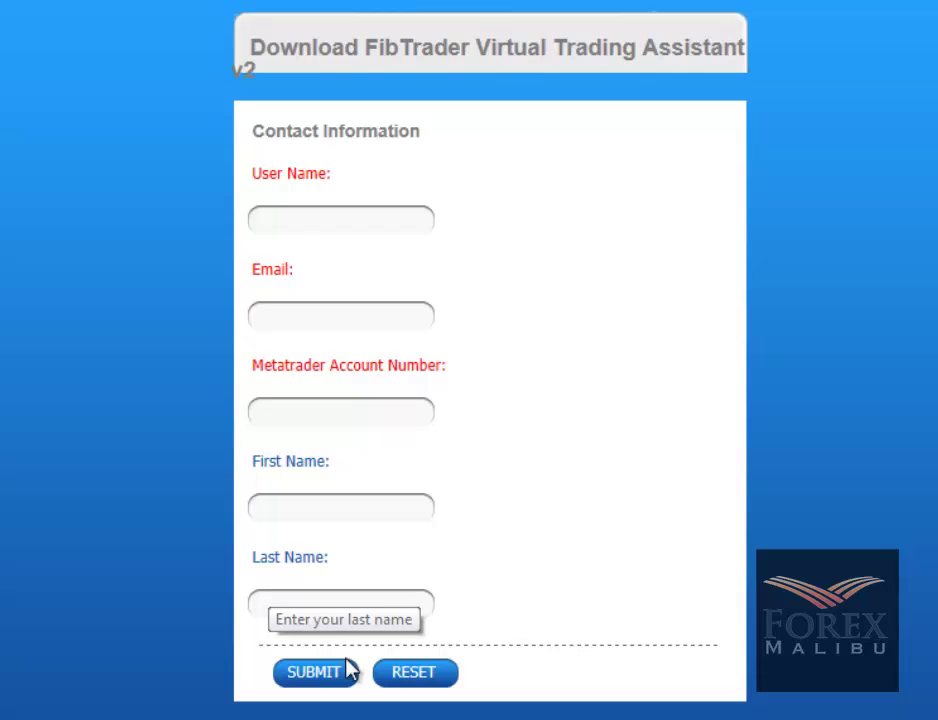
Enter the user name, e-mail, MetaTrader account number, first and last name, and submit
click(330, 222)
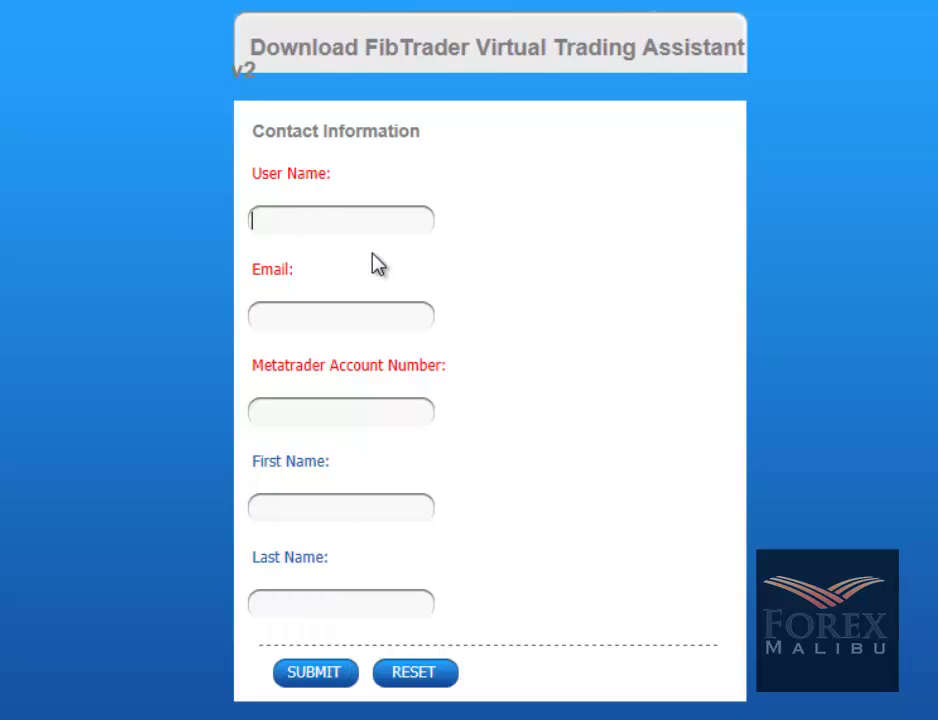
text(jforex)
click(306, 314)
text(jimmy)
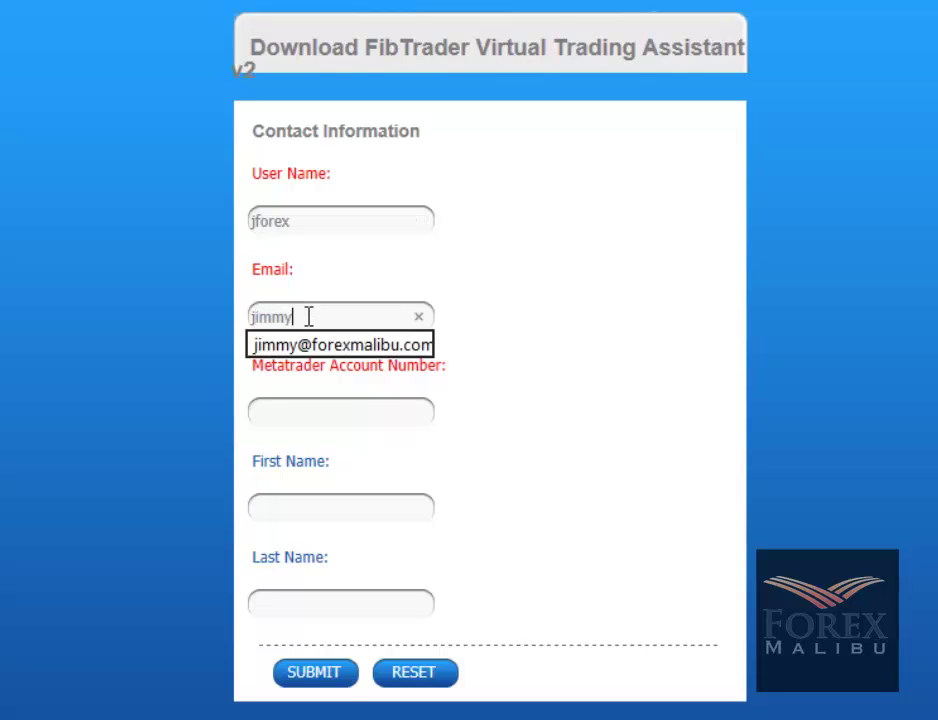
click(334, 346)
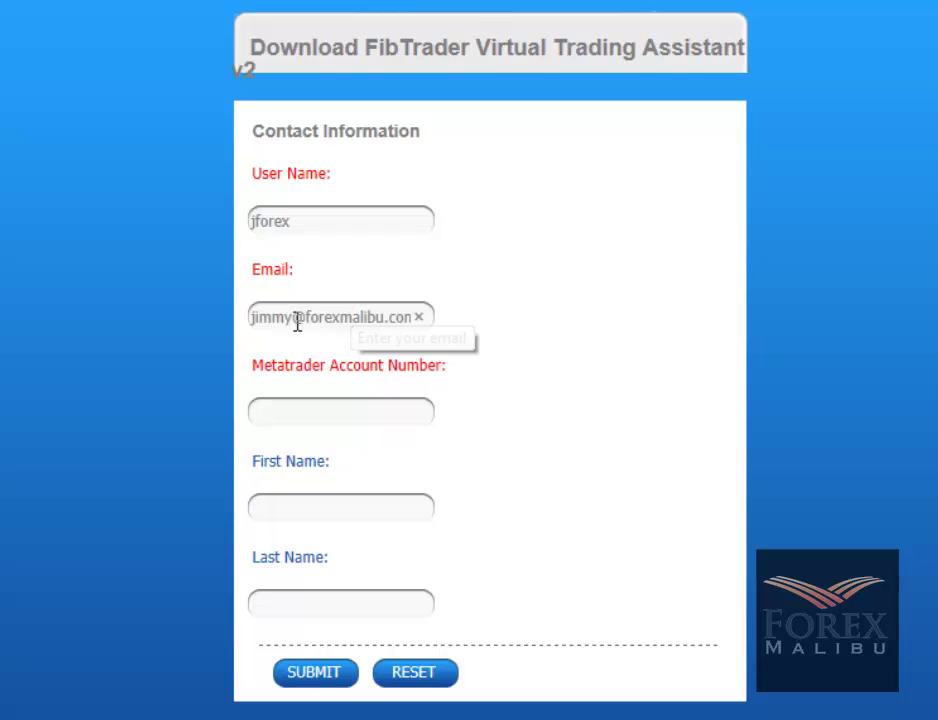
click(368, 412)
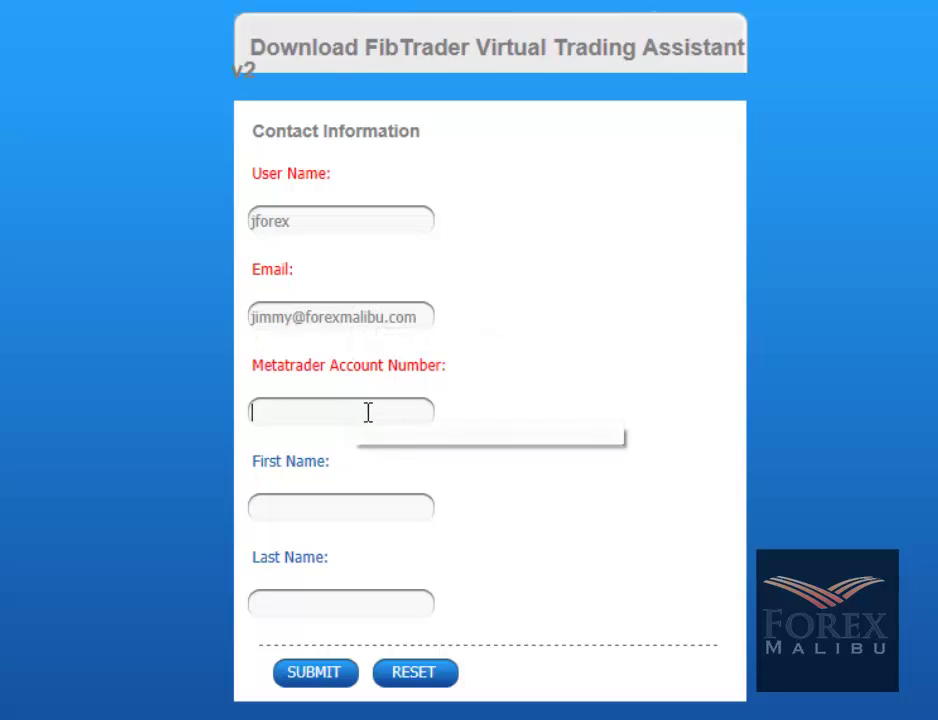
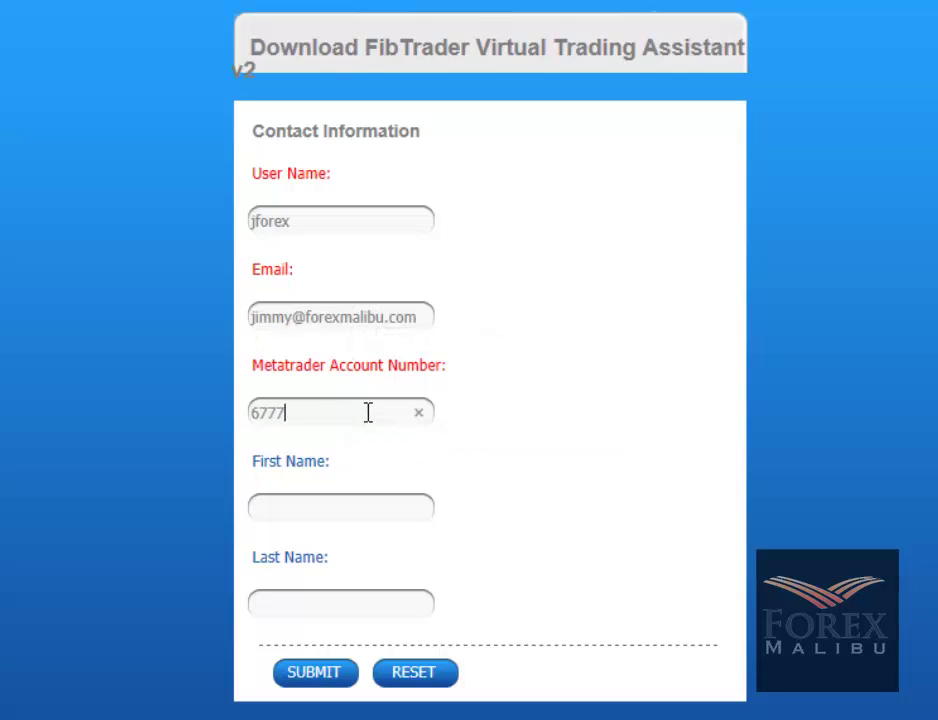
click(356, 496)
text(jimmy)
click(327, 602)
text(forex)
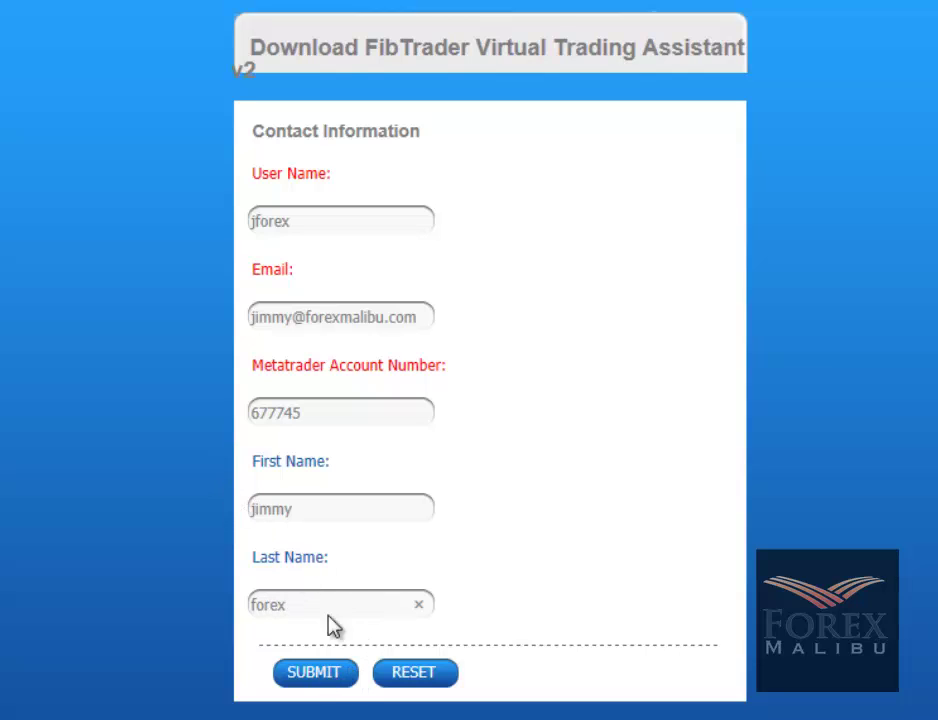
click(327, 678)
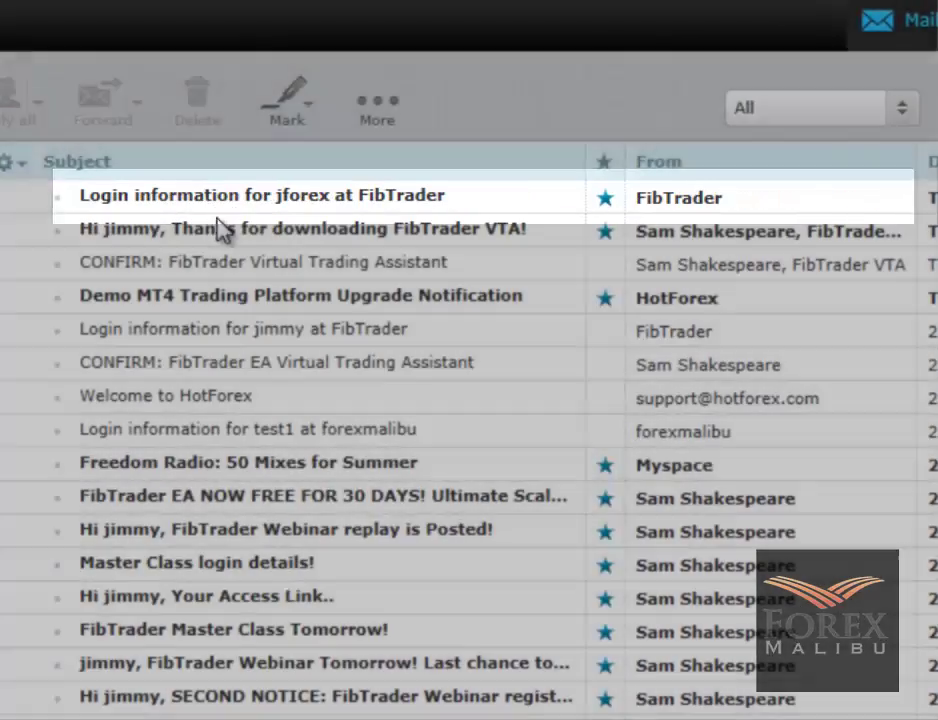
Open the login-information email, go to the client login page, and copy the trial password
double_click(222, 210)
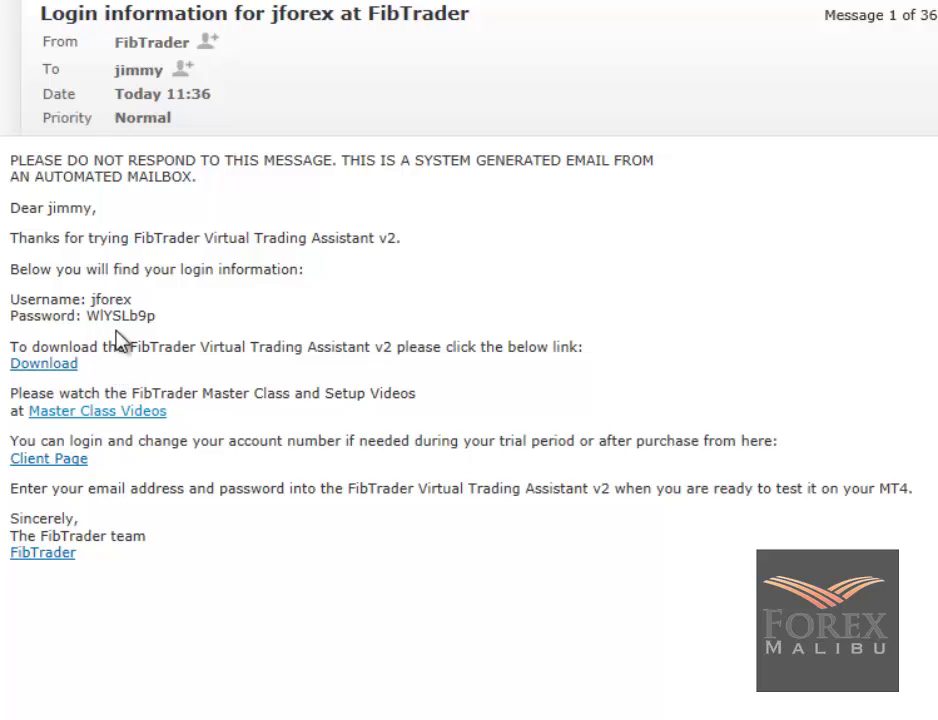
click(58, 462)
drag(155, 316, 86, 316)
right_click(111, 315)
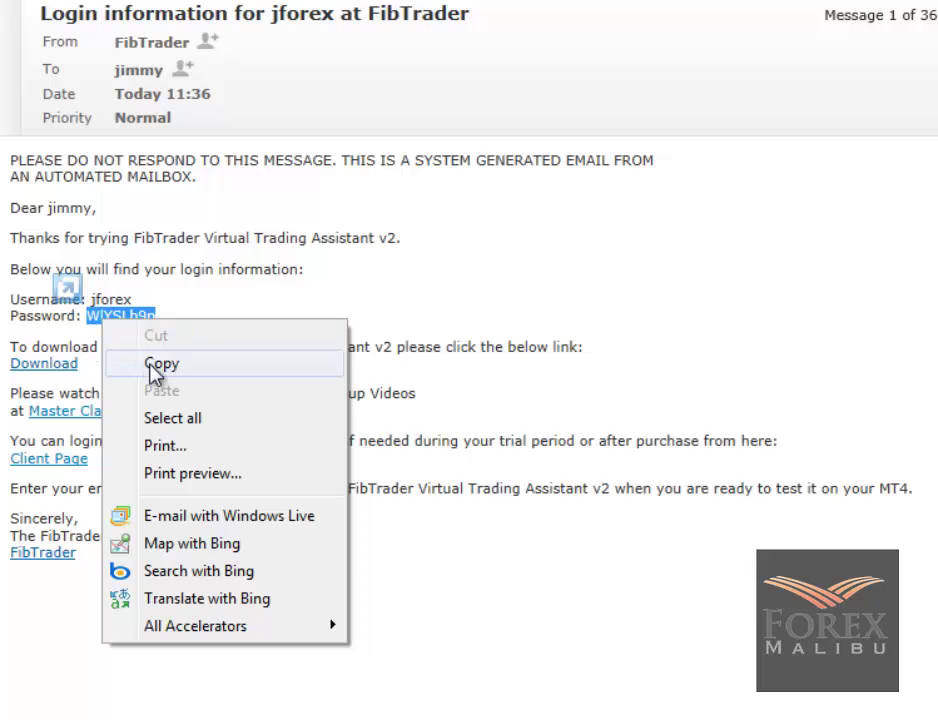
click(152, 365)
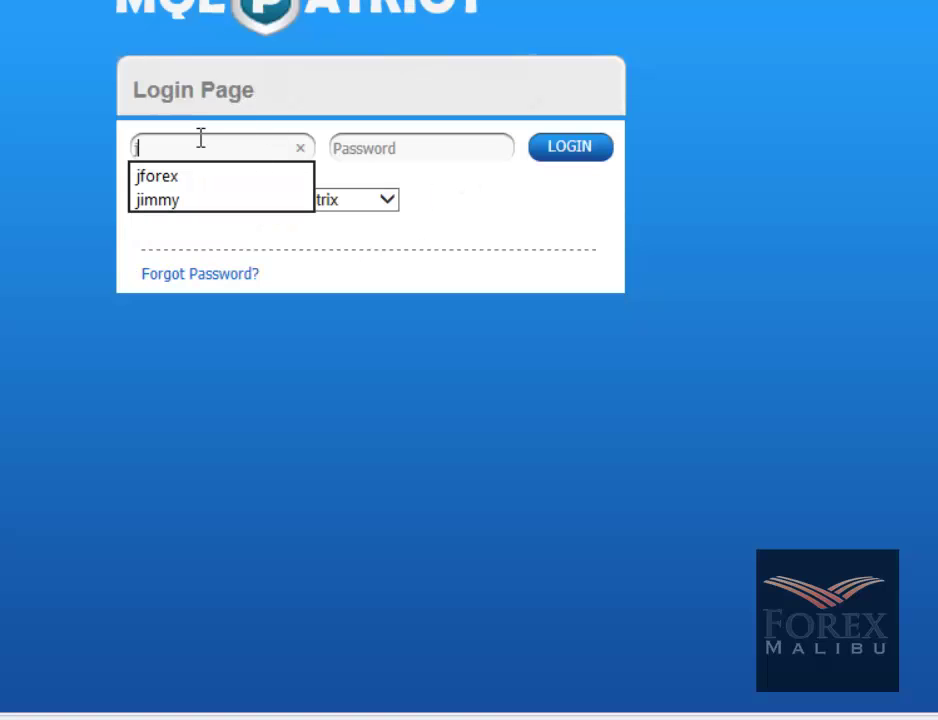
Log in with the saved username and pasted password, choosing FibTrader_v2 as the product
click(182, 185)
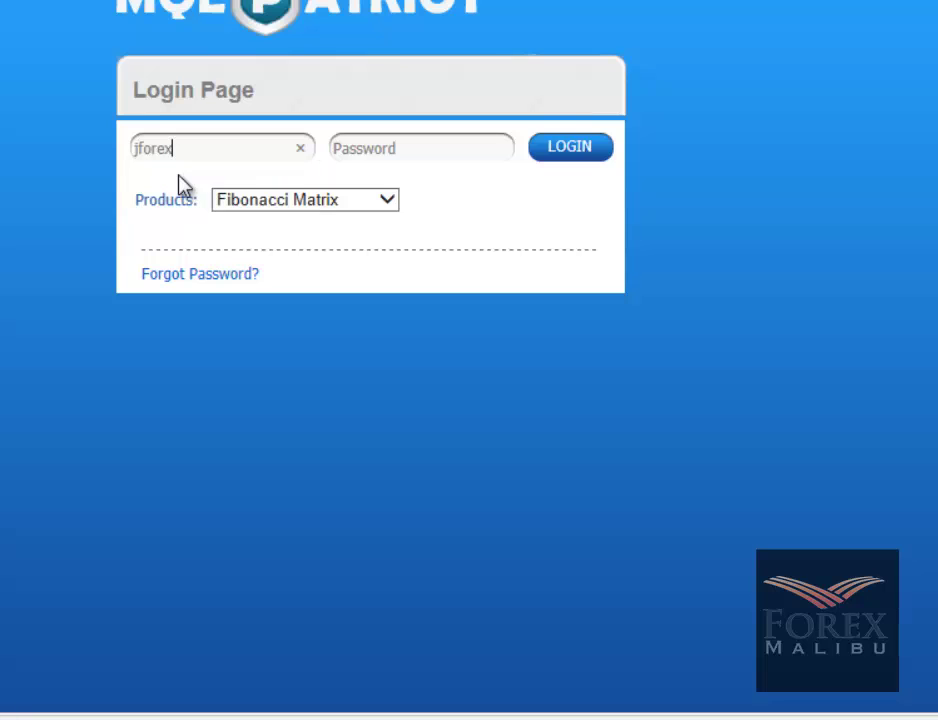
click(389, 147)
right_click(388, 155)
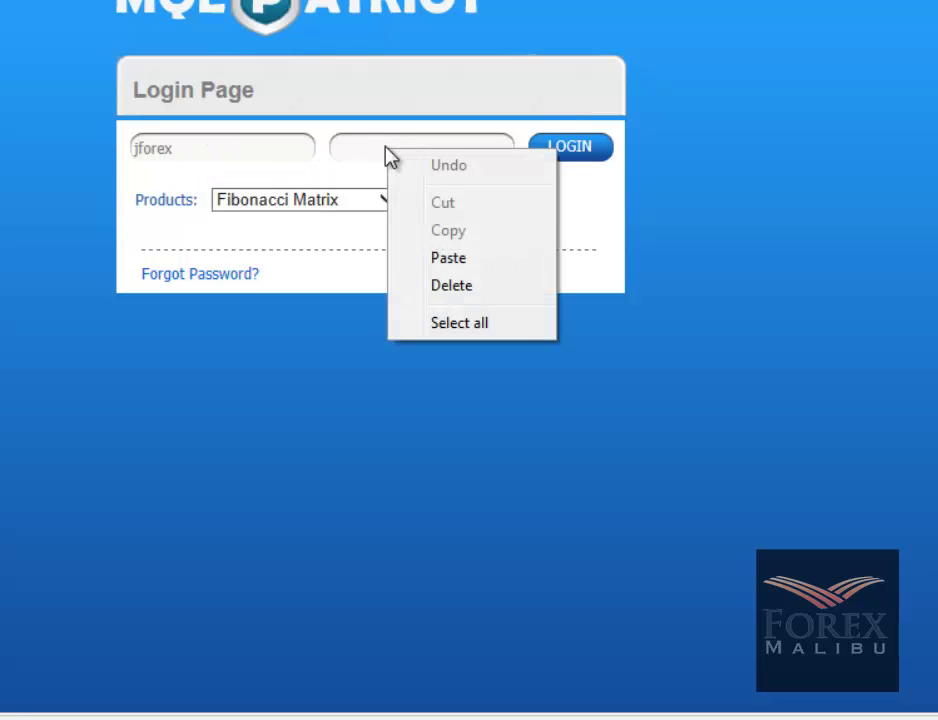
click(463, 261)
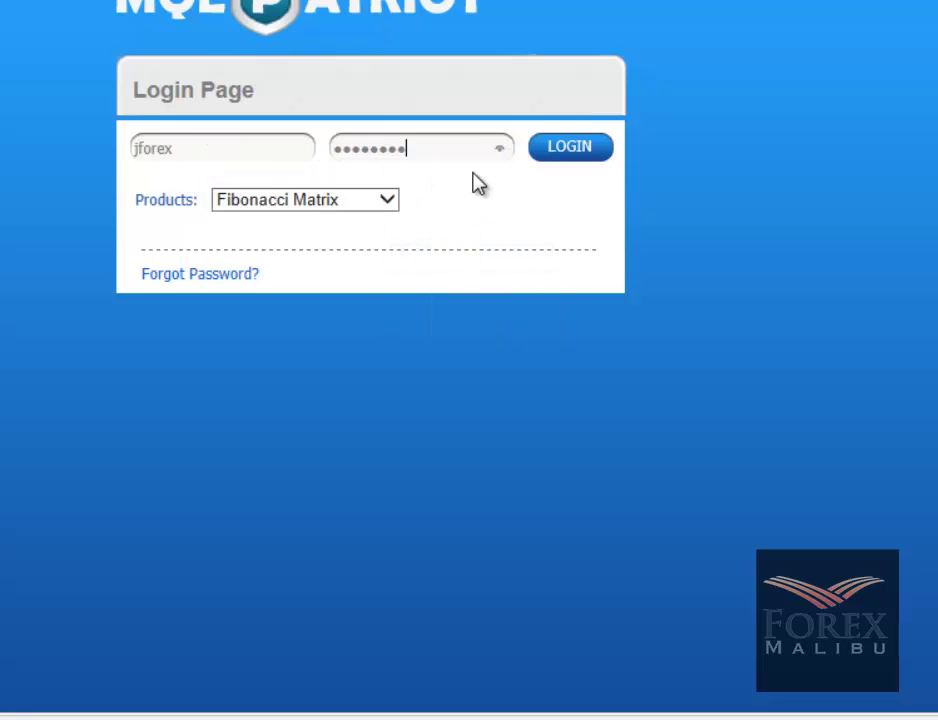
click(388, 200)
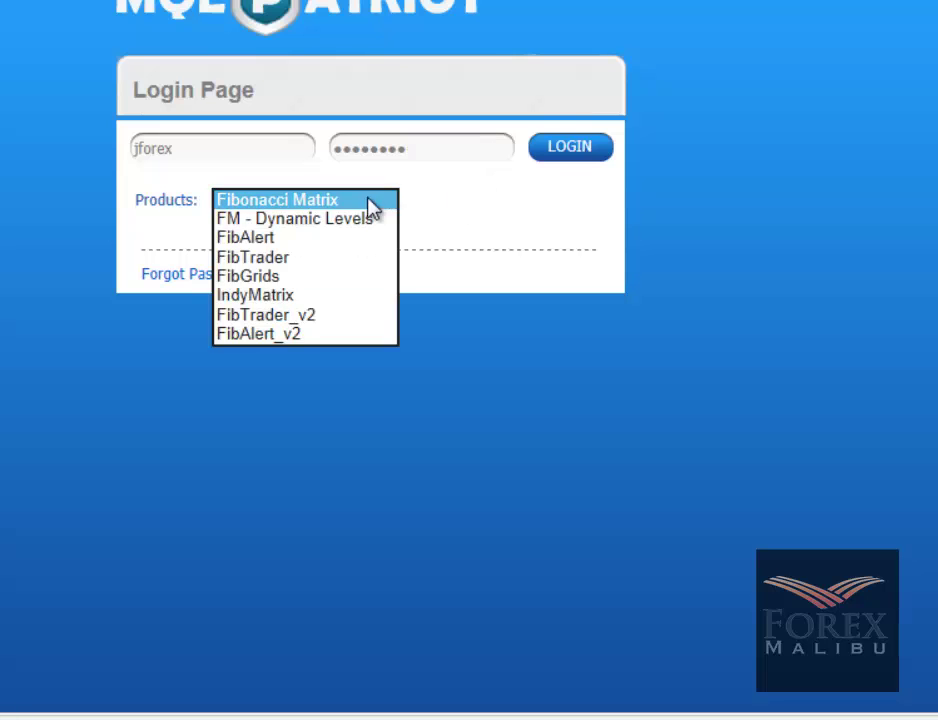
click(280, 318)
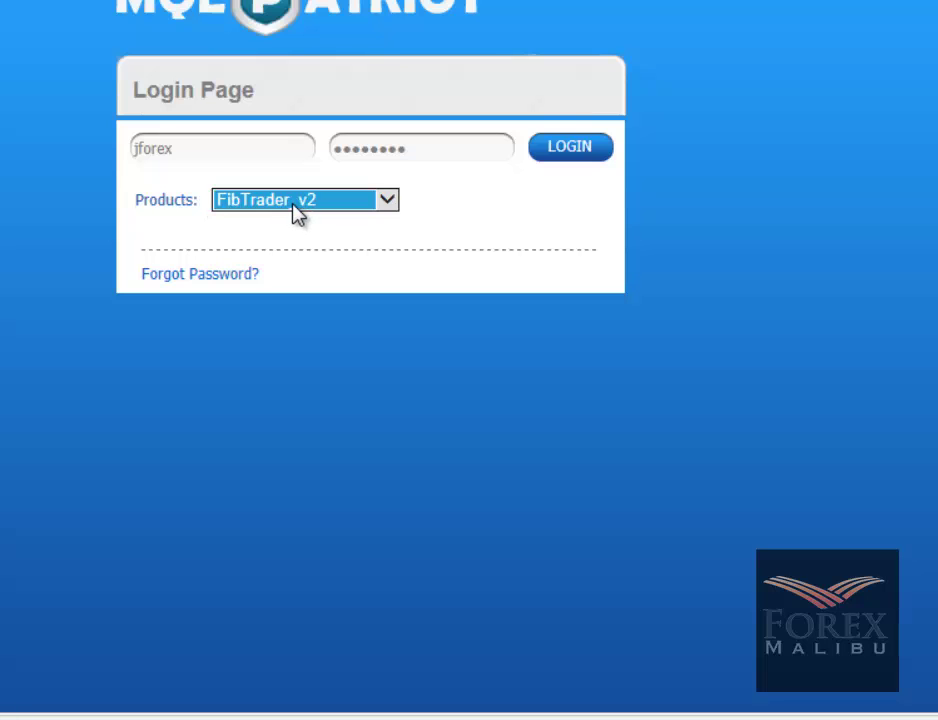
click(570, 160)
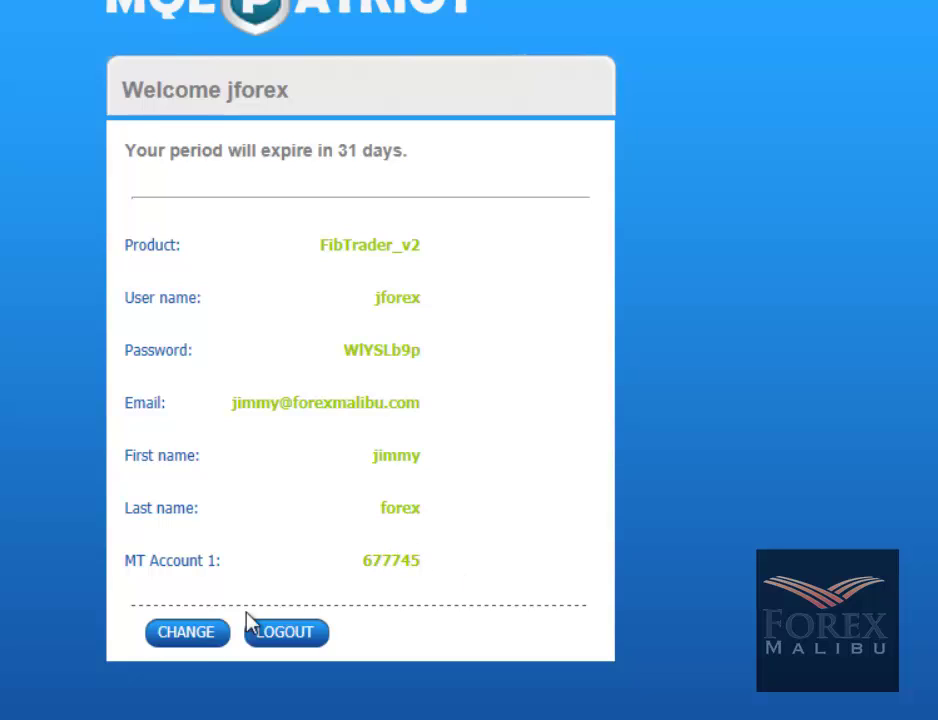
Replace the account password with a new one, submit the user data, and confirm
click(190, 632)
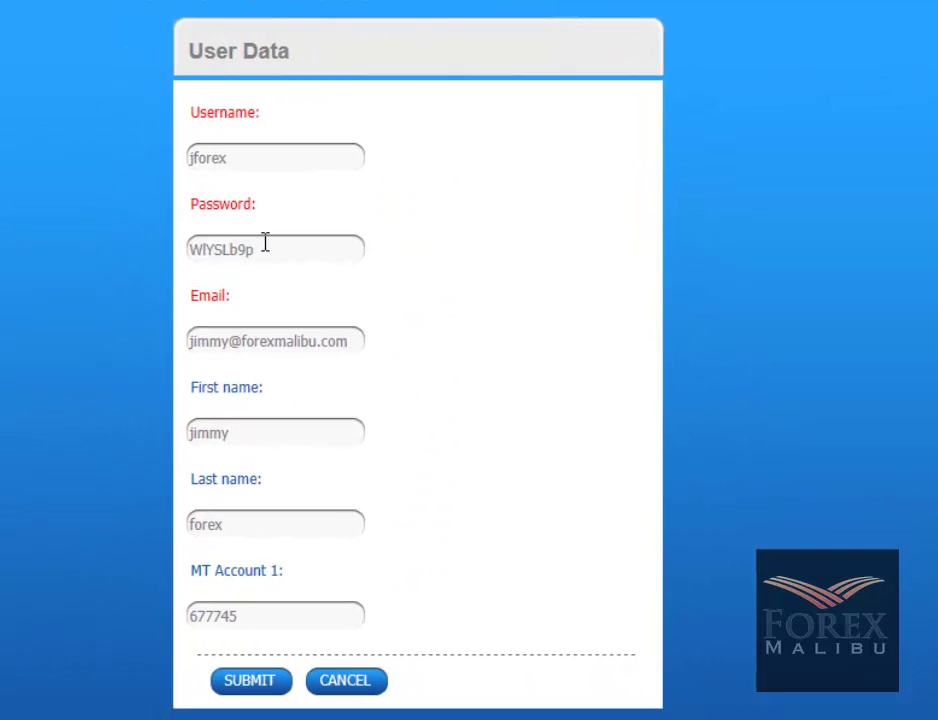
drag(263, 248, 151, 250)
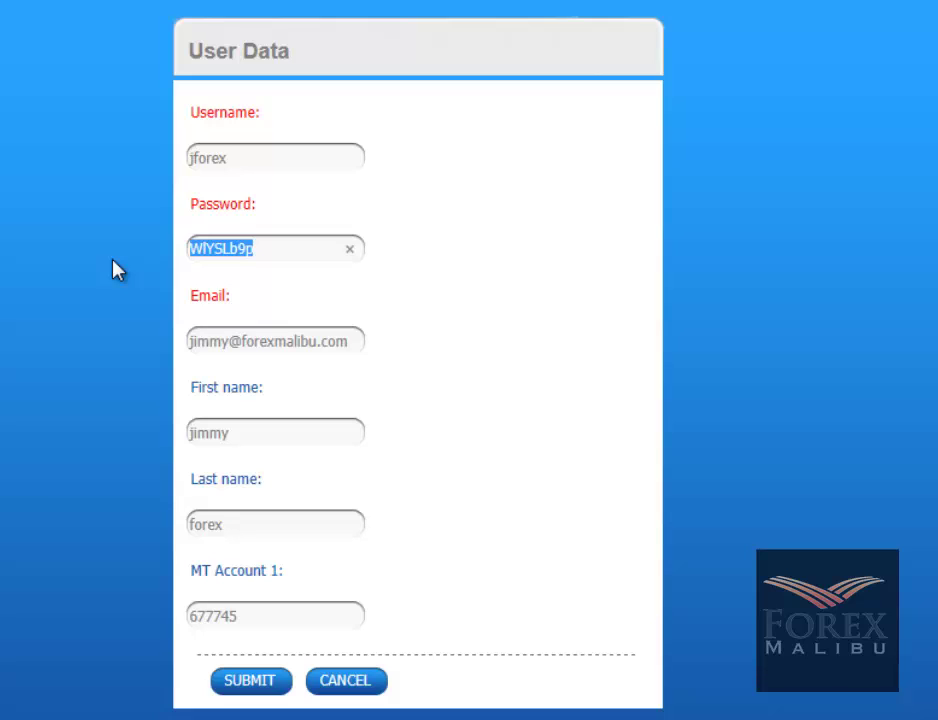
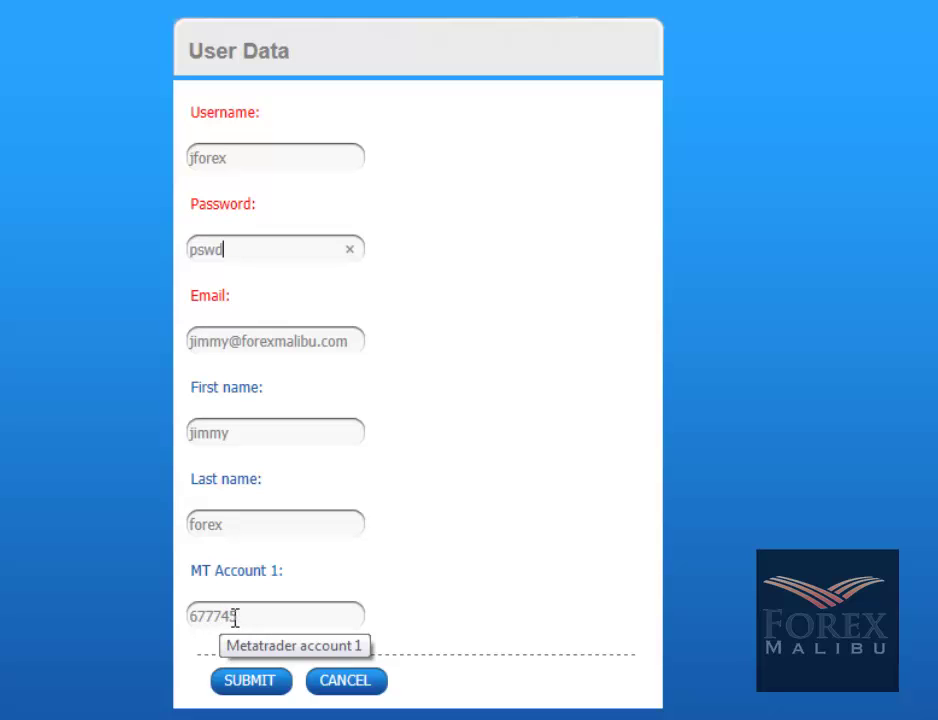
click(247, 687)
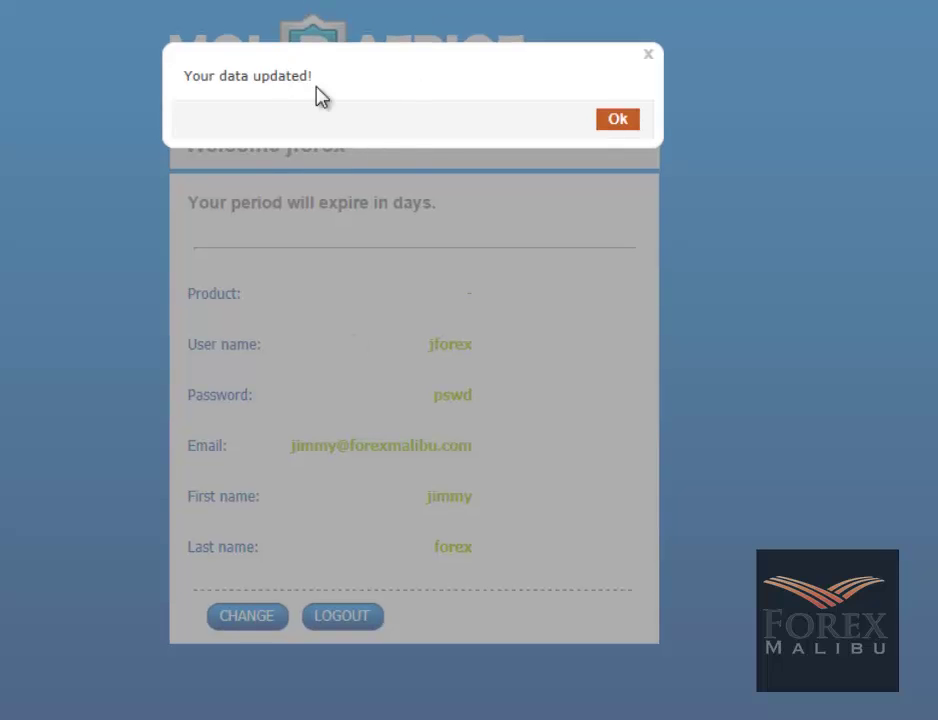
click(615, 121)
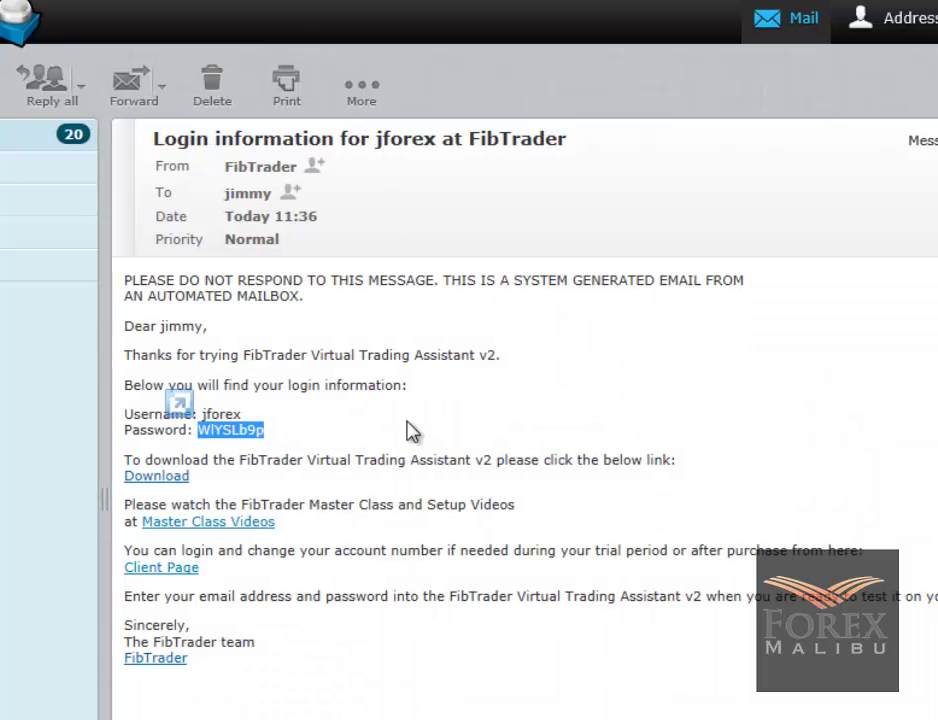
Start downloading FibTrader EA v2.exe from the email's Download link
click(247, 455)
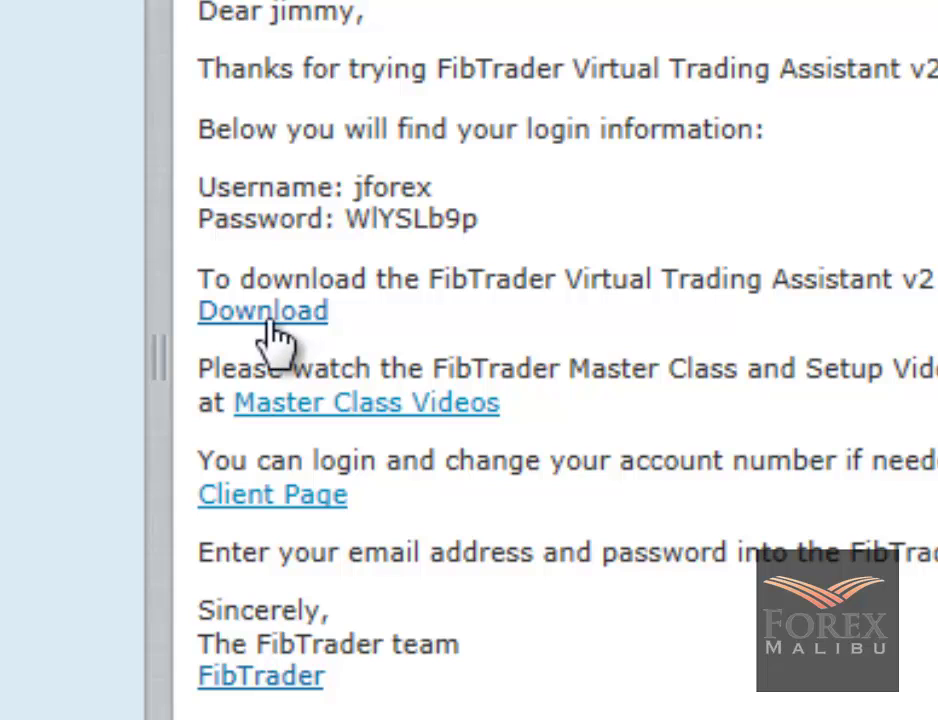
click(268, 318)
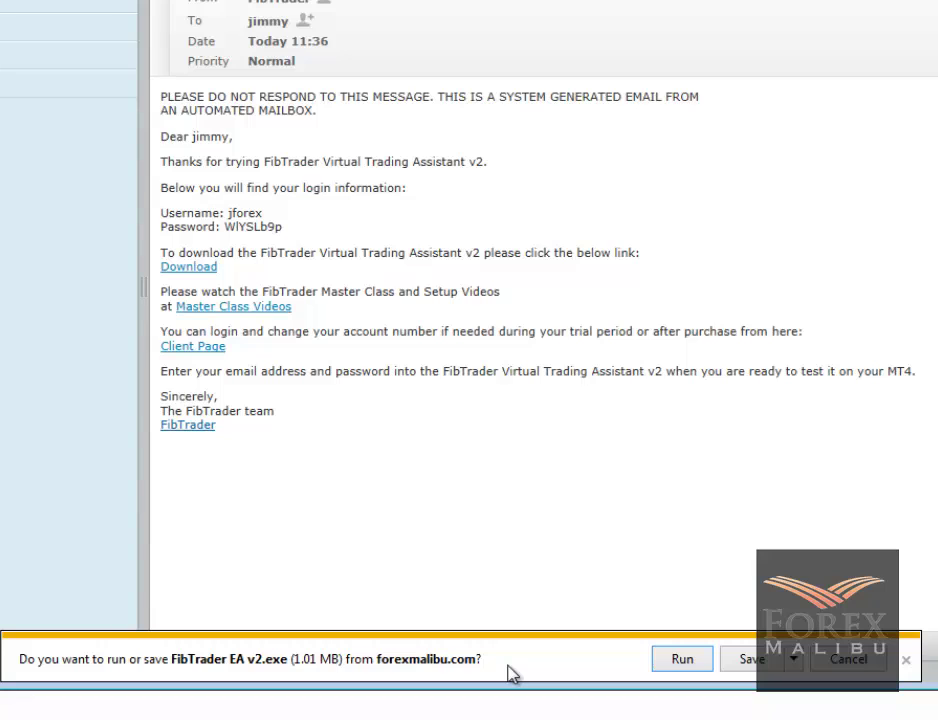
Save FibTrader EA v2.exe to the Desktop with Save as, then bring up the harm warning's Actions
click(794, 666)
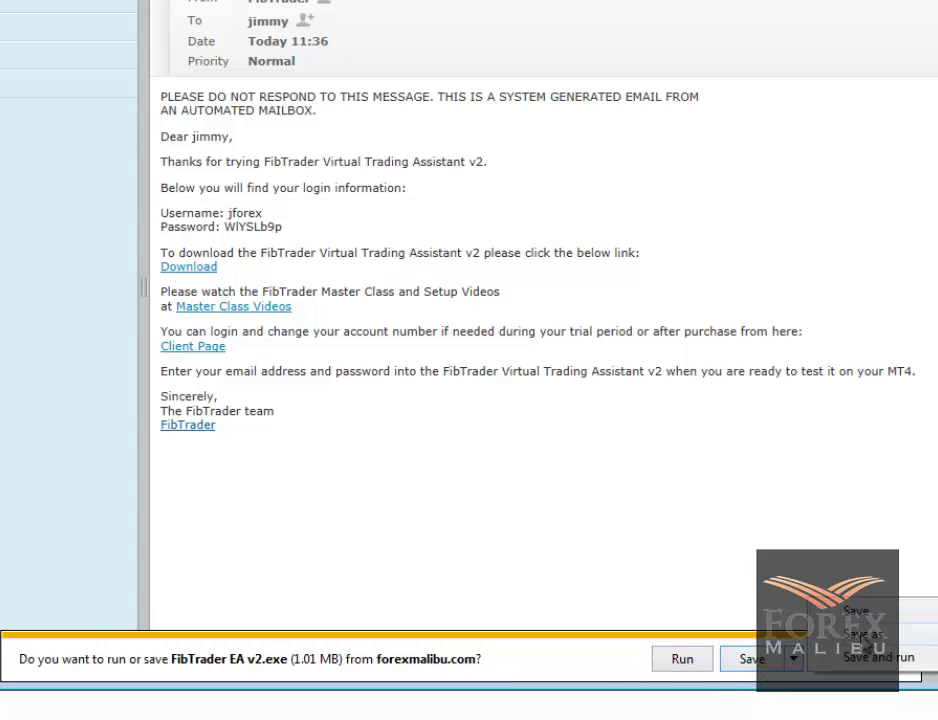
click(858, 612)
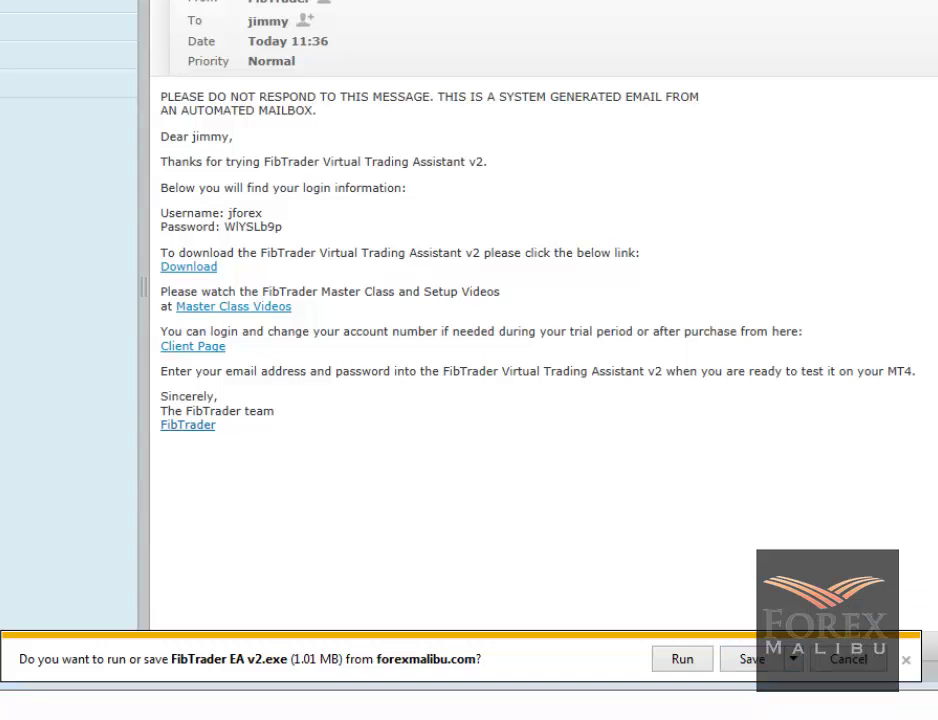
drag(655, 245, 525, 220)
drag(618, 222, 495, 55)
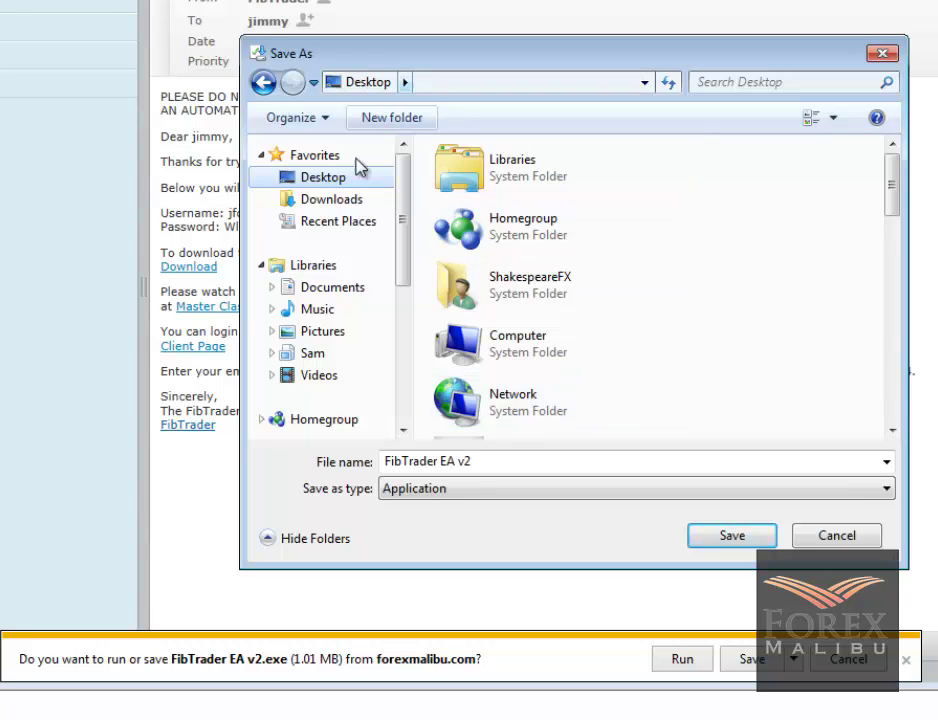
click(703, 540)
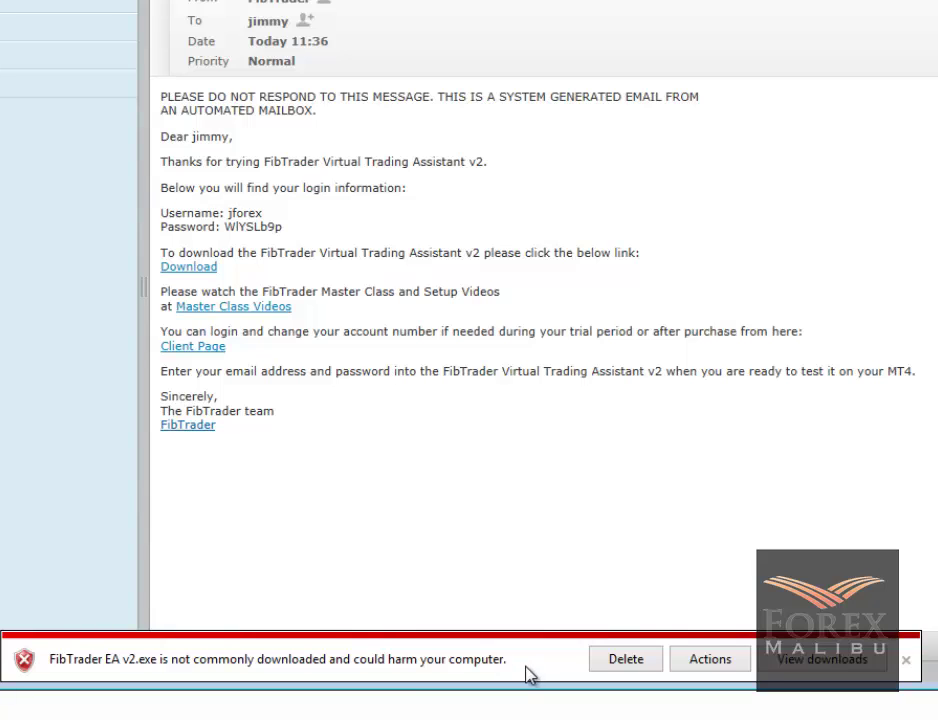
click(710, 659)
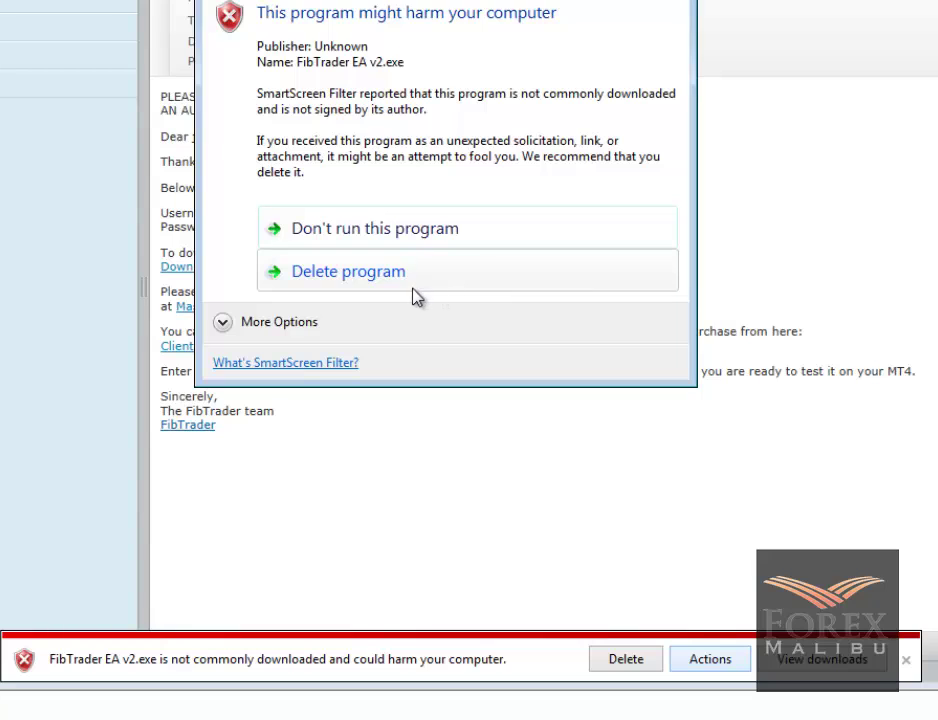
Run the flagged FibTrader EA v2 installer anyway, approve User Account Control, then cancel its wizard
click(223, 322)
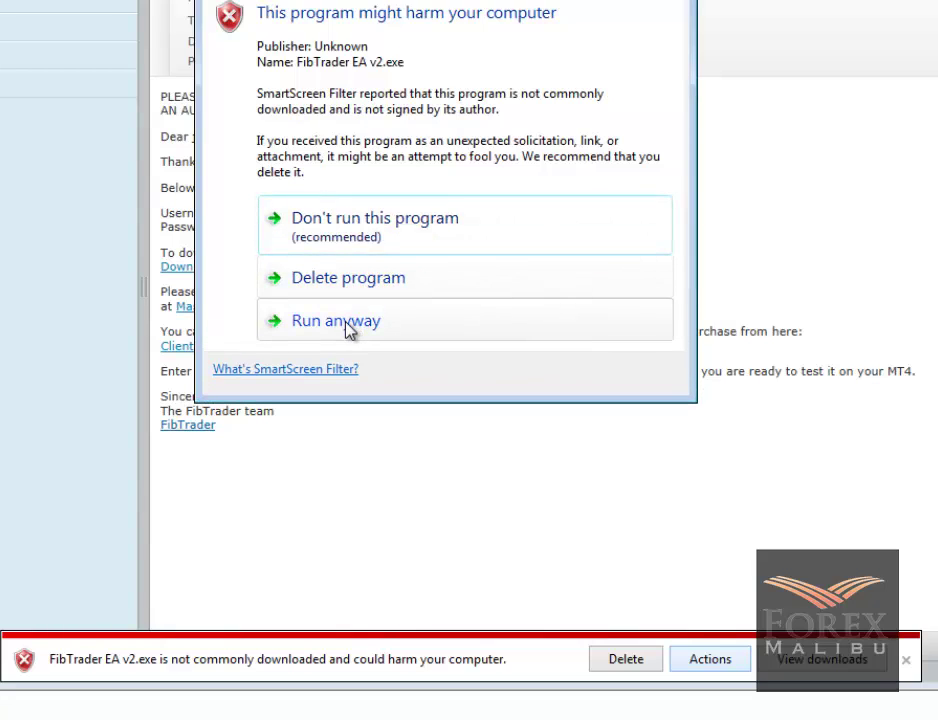
click(326, 329)
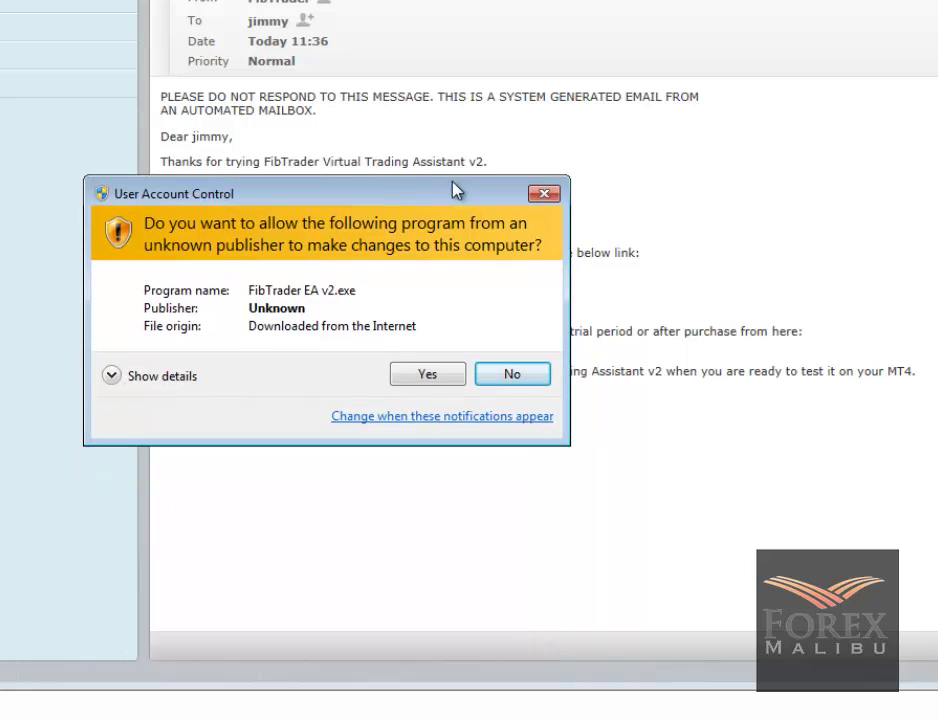
click(424, 376)
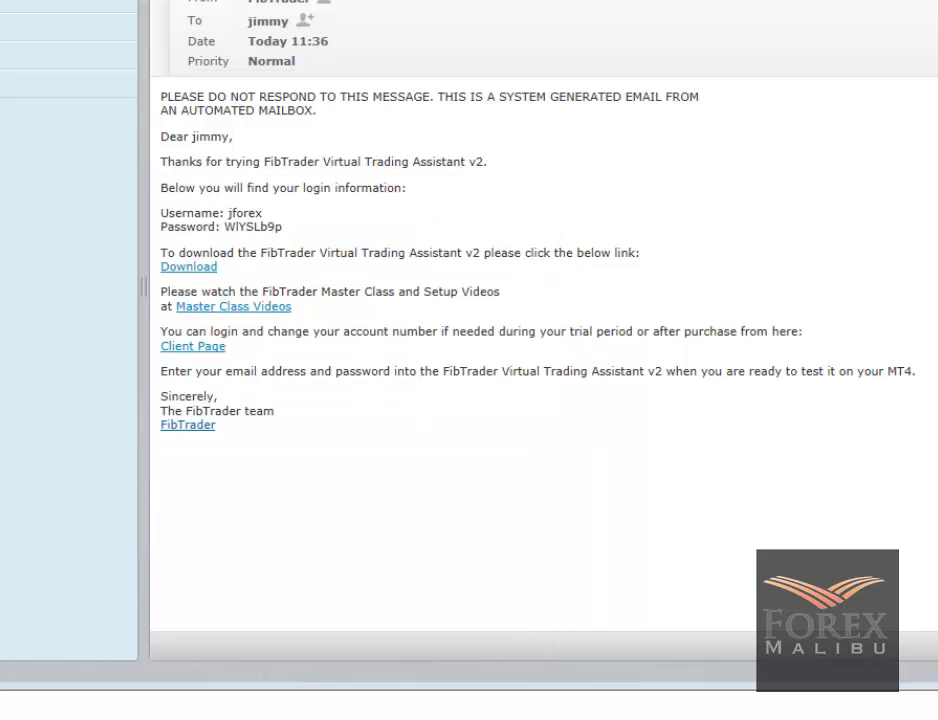
drag(396, 660, 455, 271)
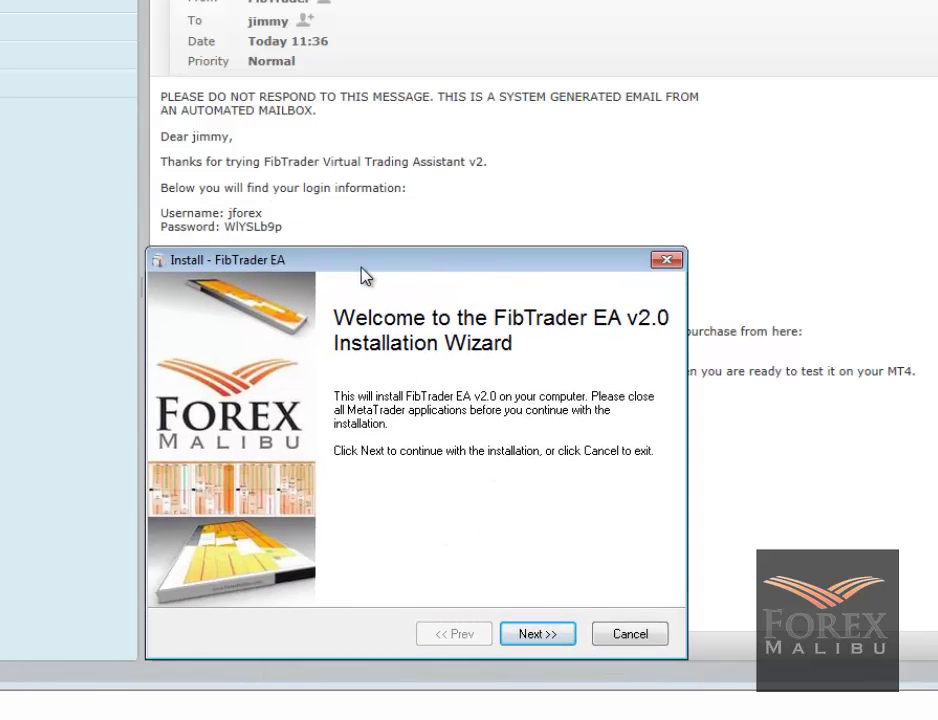
click(627, 645)
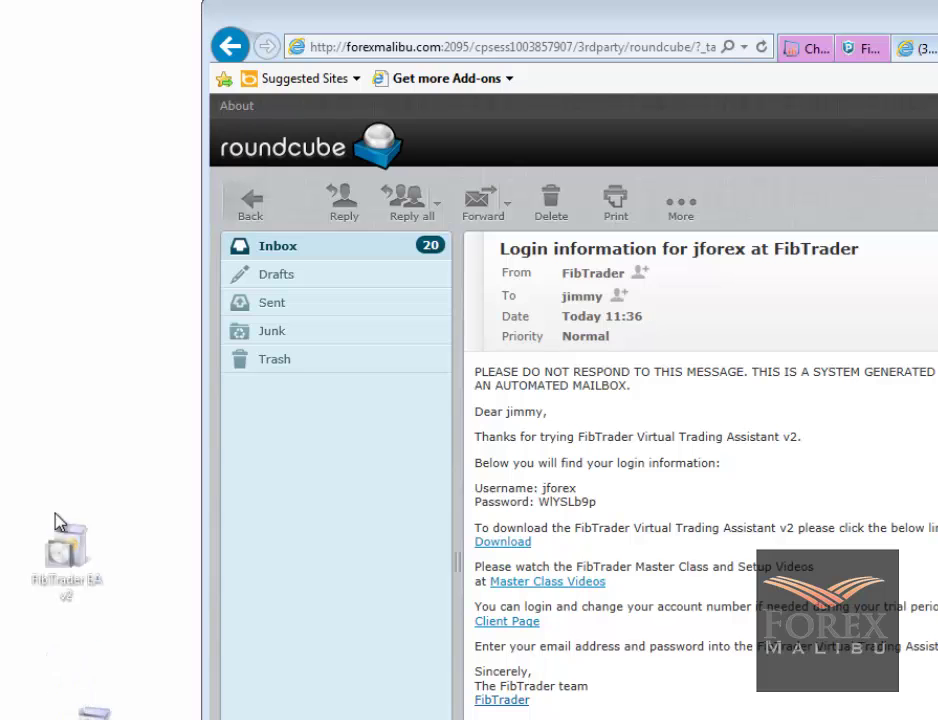
Move the FibTrader EA v2 desktop icon to the top left and shift the browser window left
drag(57, 522, 82, 64)
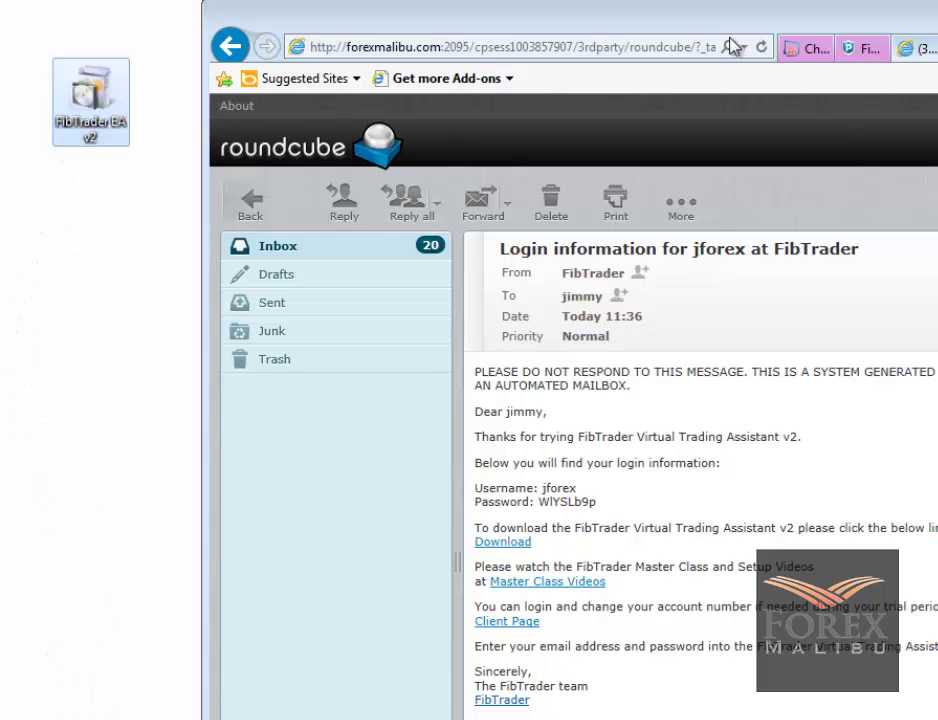
drag(764, 25, 752, 26)
drag(743, 27, 658, 17)
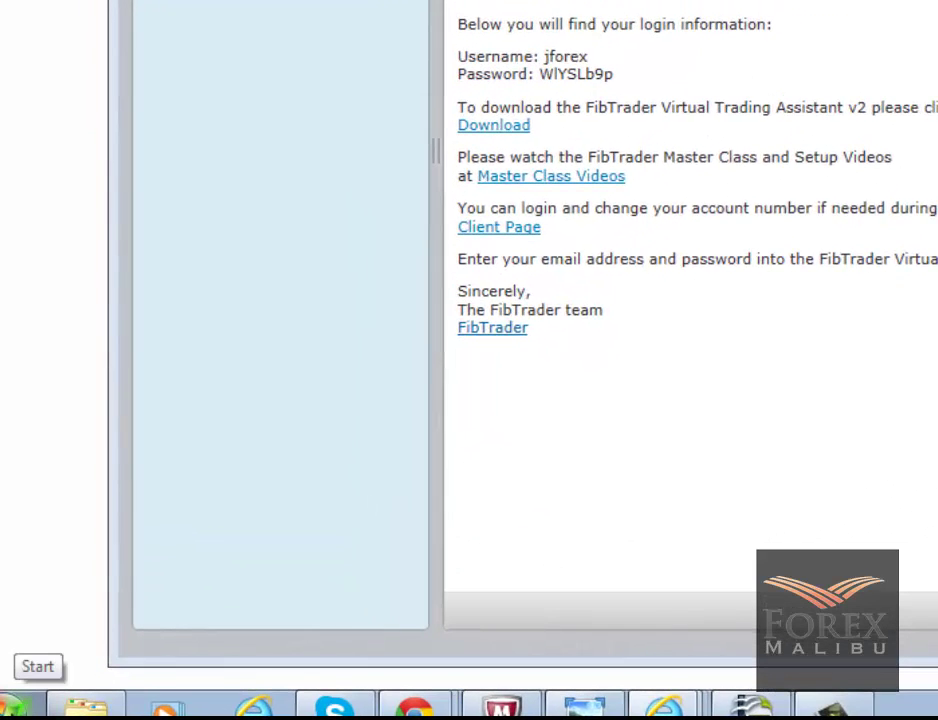
Launch Uninstall from the FibTrader EA folder under Start > All Programs
click(15, 705)
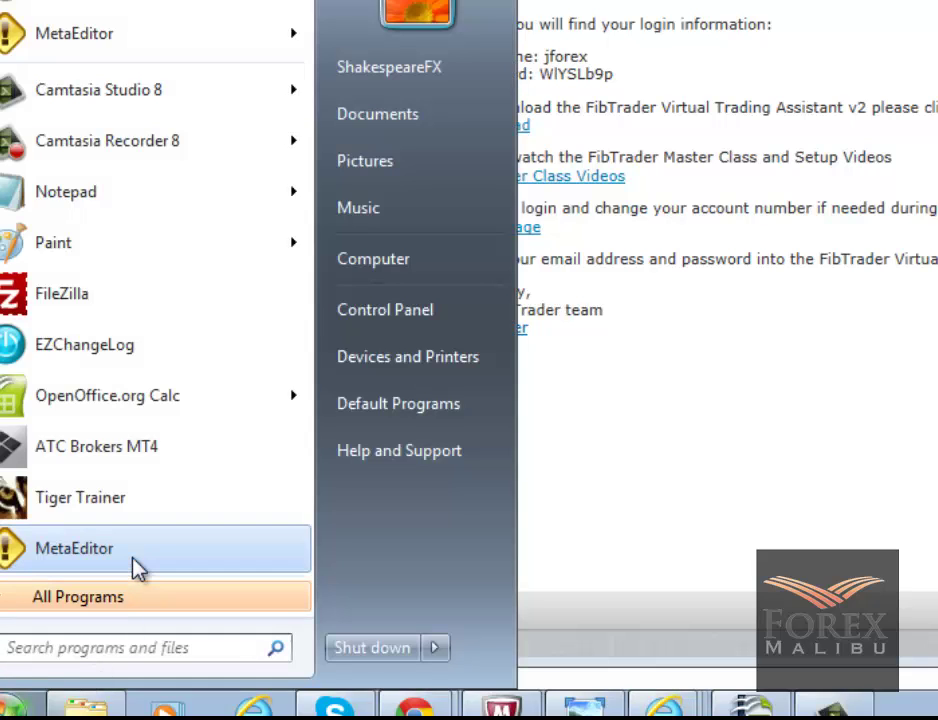
click(88, 605)
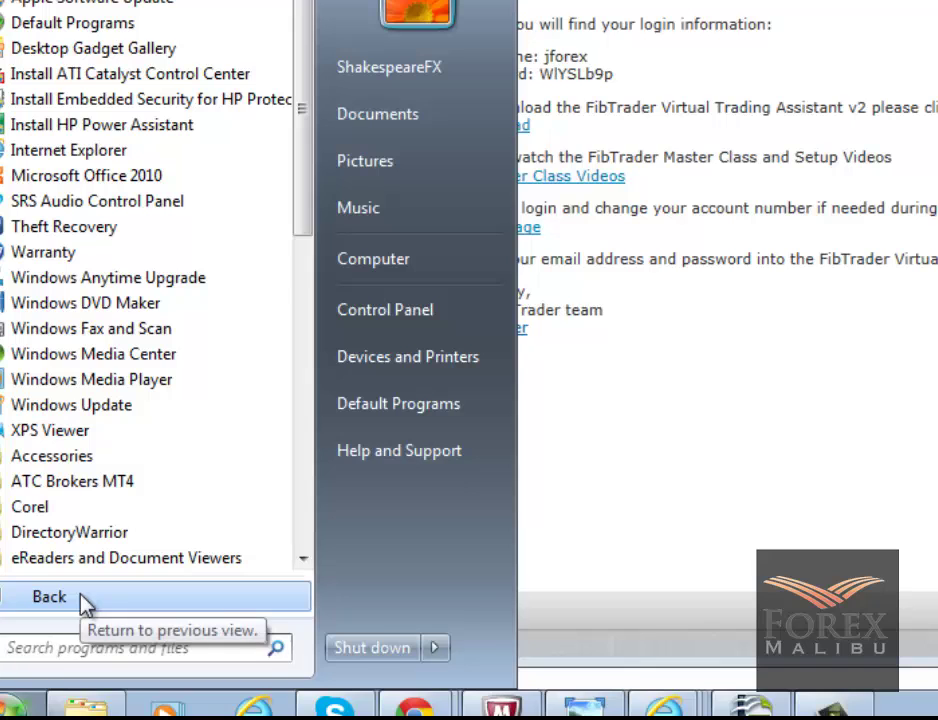
scroll(304, 557, down, 2)
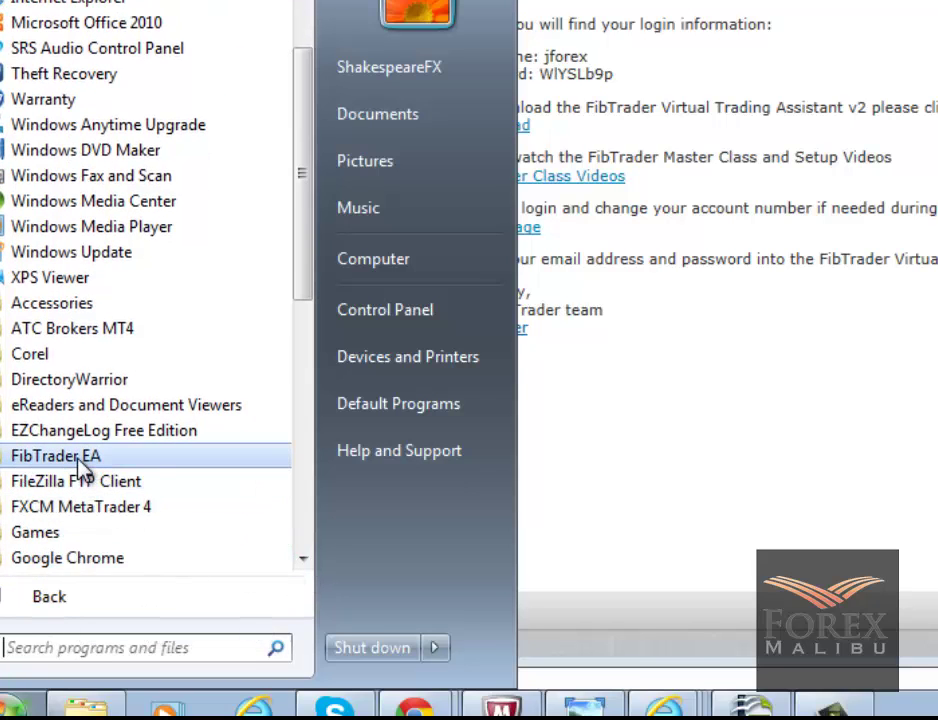
click(80, 464)
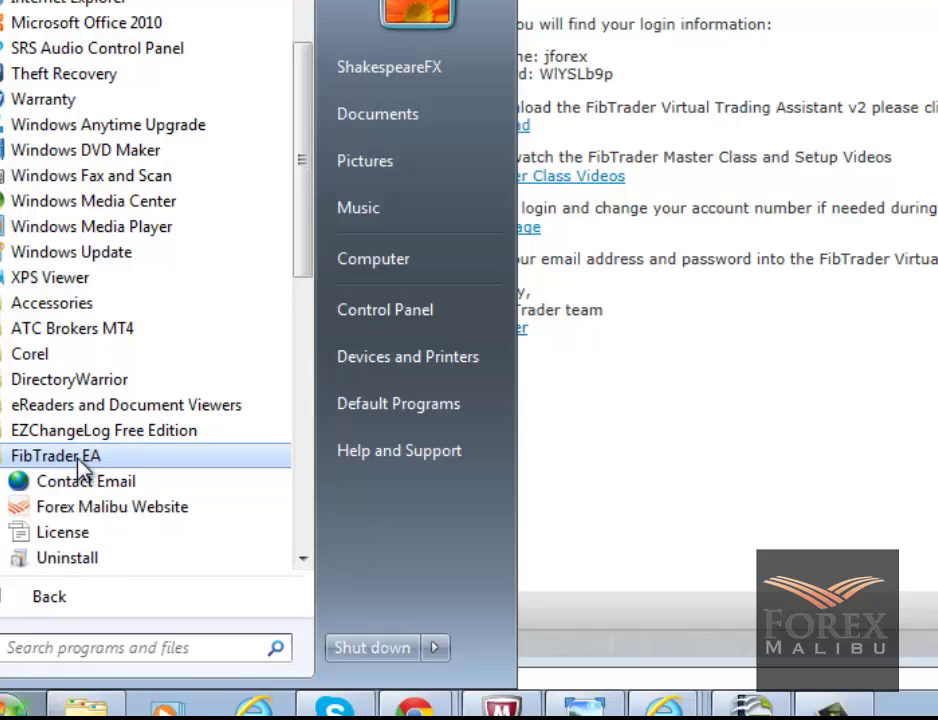
scroll(304, 558, down, 3)
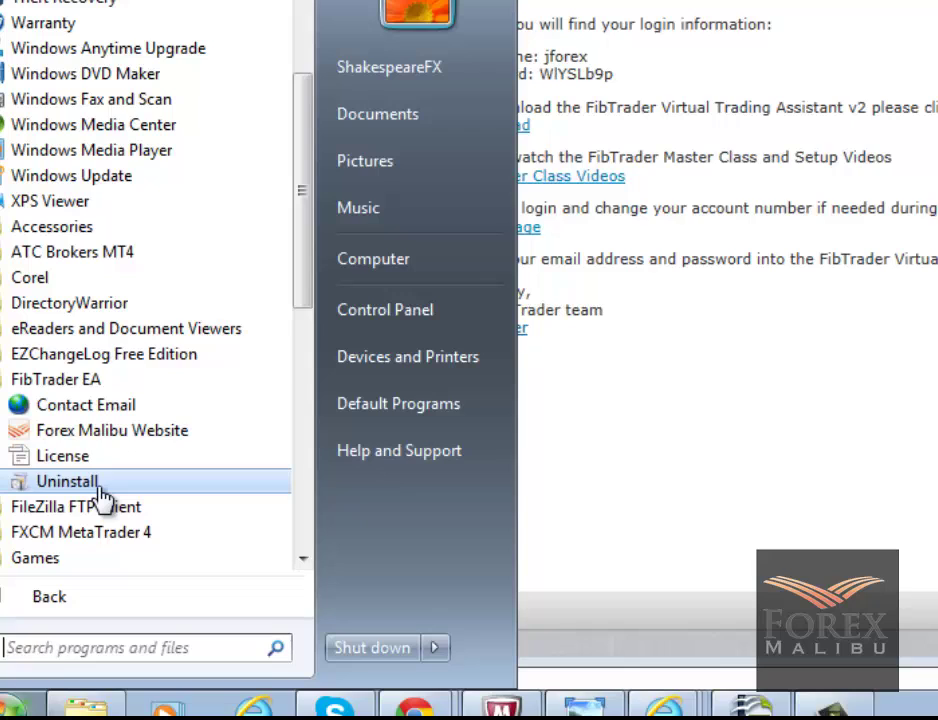
click(100, 483)
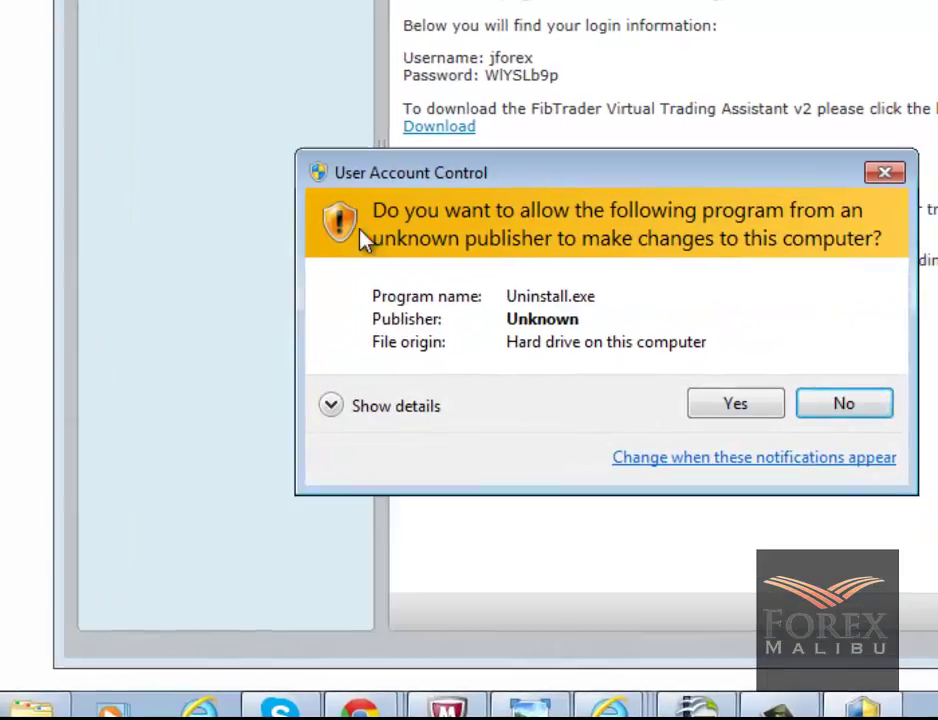
Approve User Account Control and start the uninstall of FibTrader EA v2.0 with Next
click(621, 410)
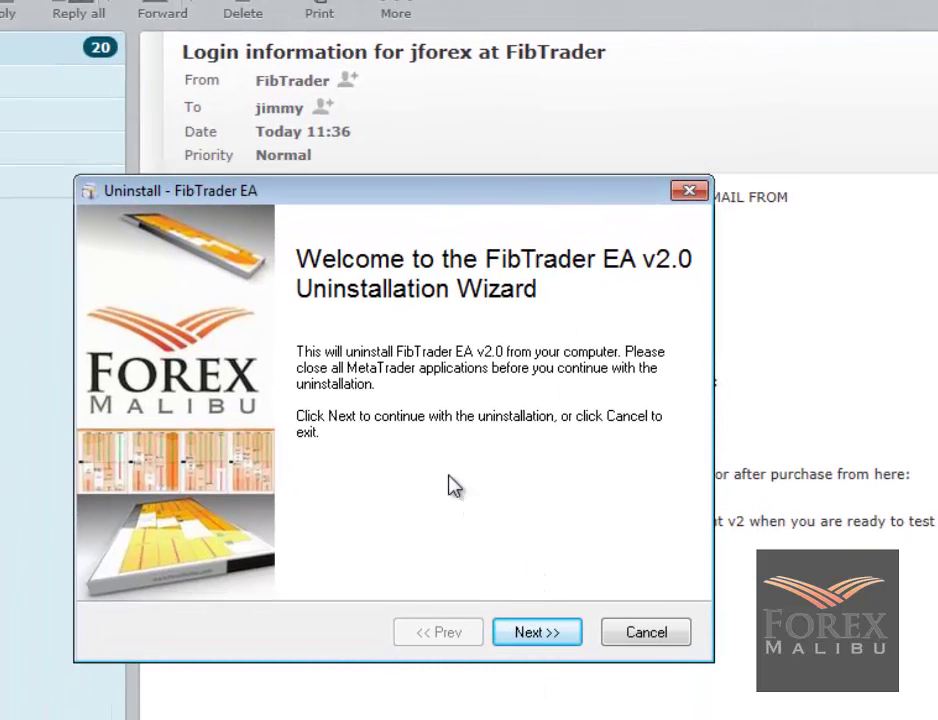
click(530, 633)
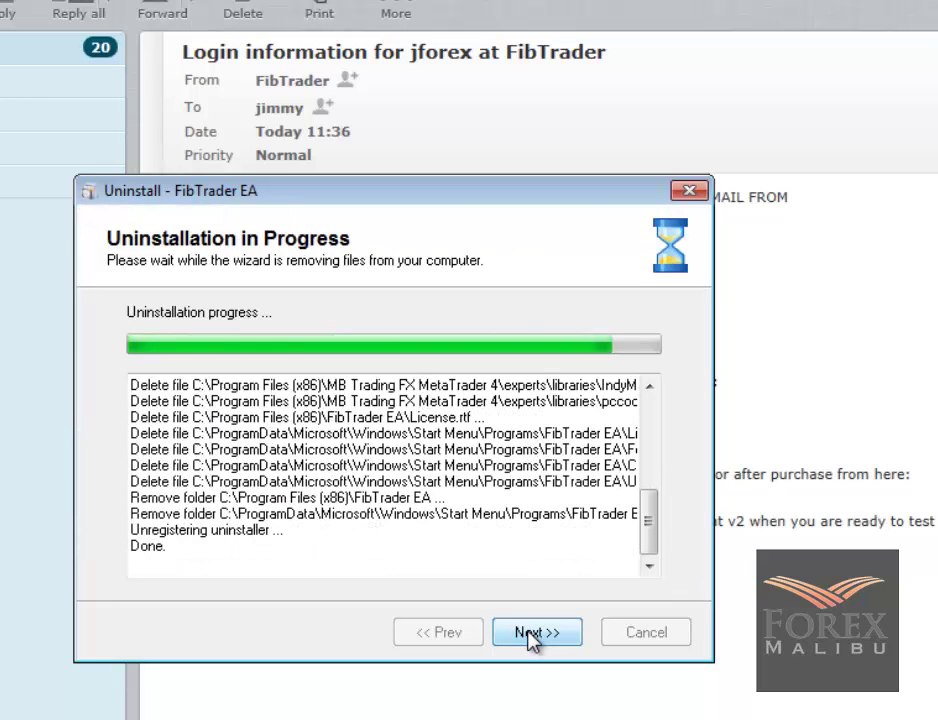
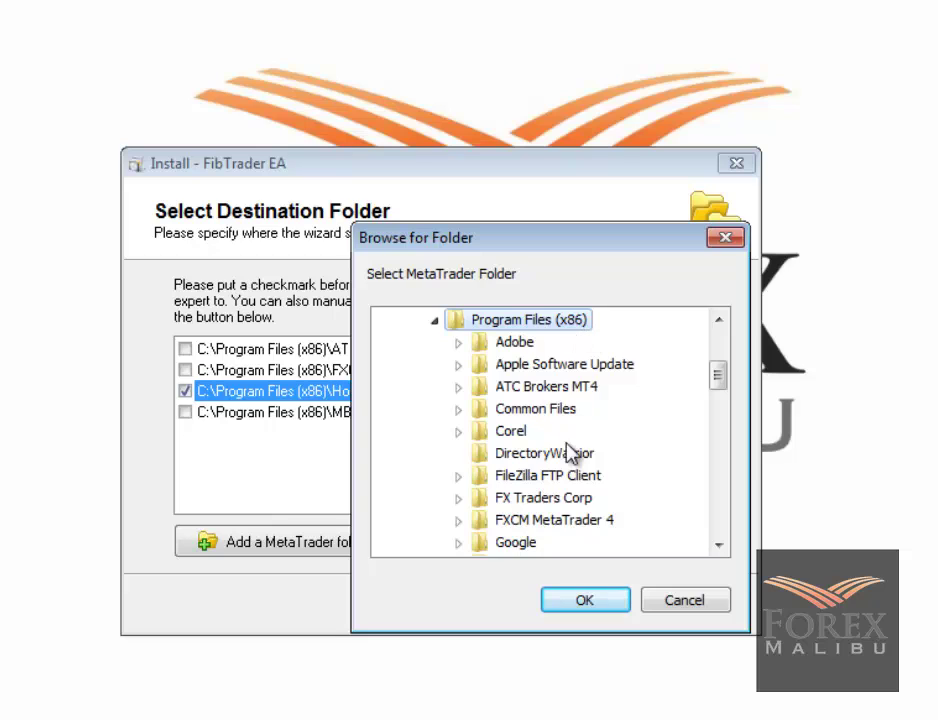
Finish installing FibTrader EA v2.0 into the HotForex folder without launching MetaTrader afterwards
click(684, 600)
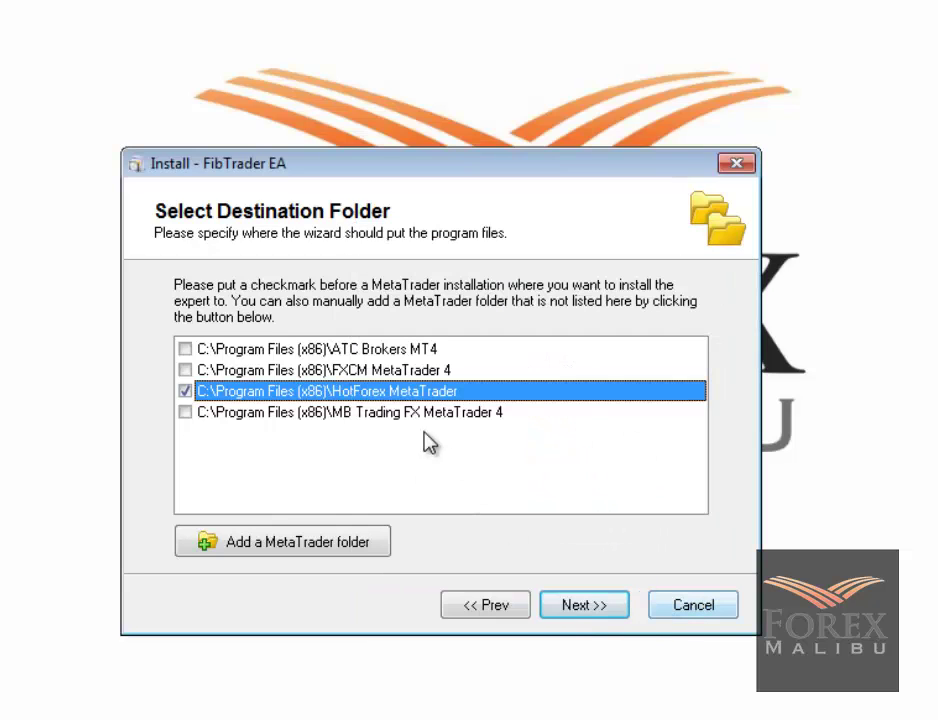
click(590, 612)
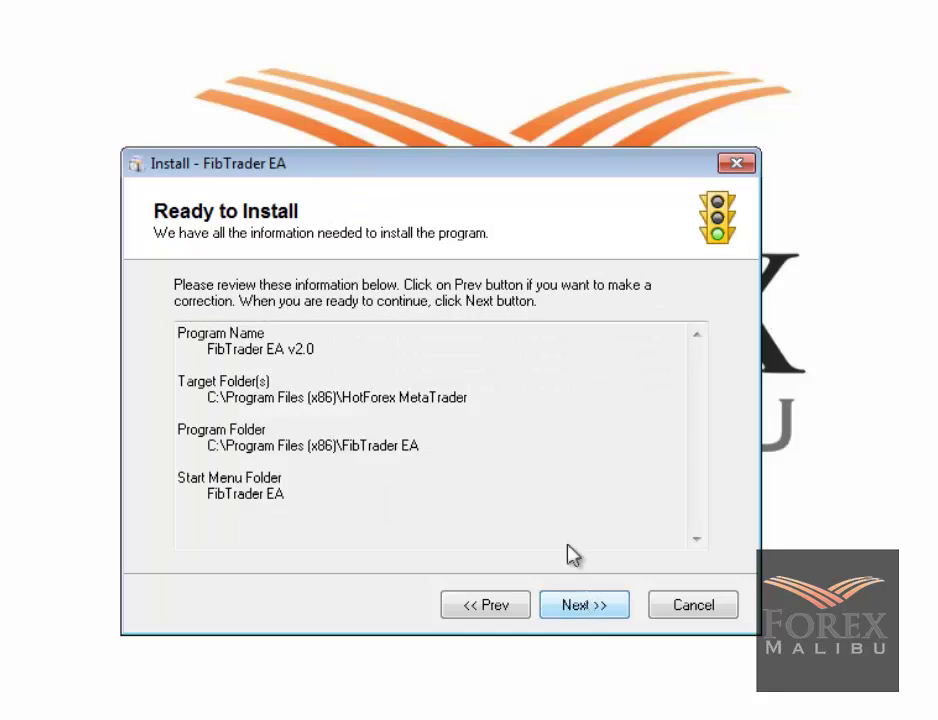
click(584, 612)
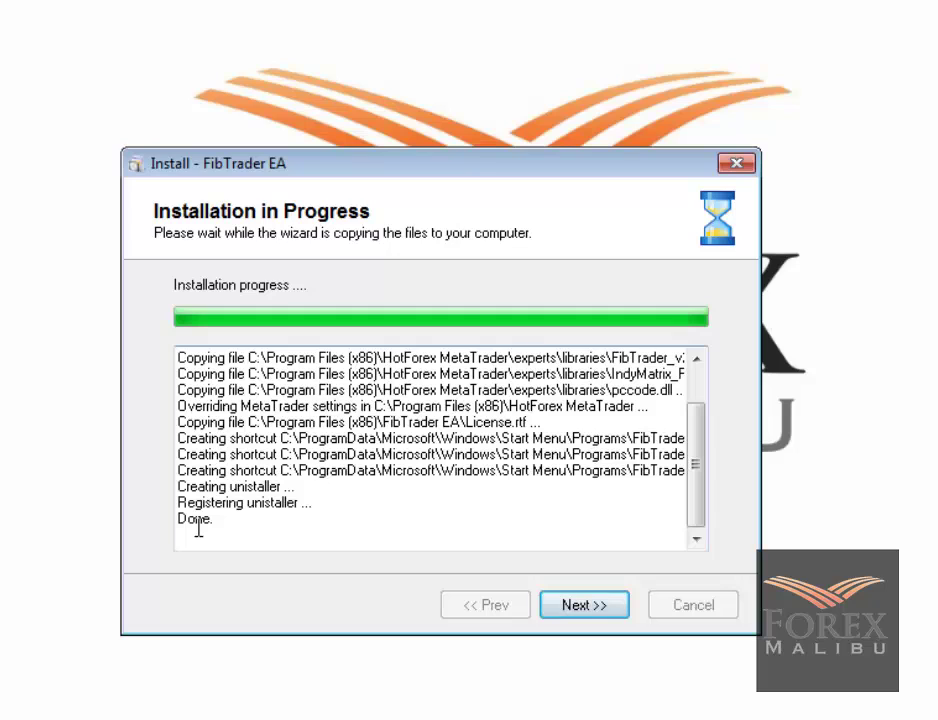
click(602, 609)
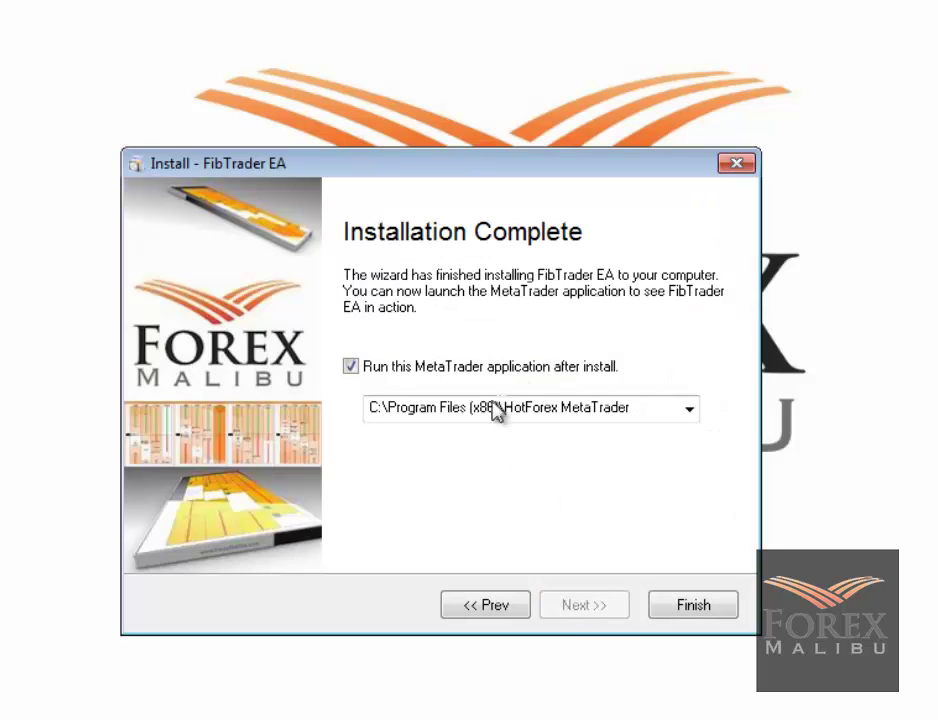
click(352, 370)
click(695, 605)
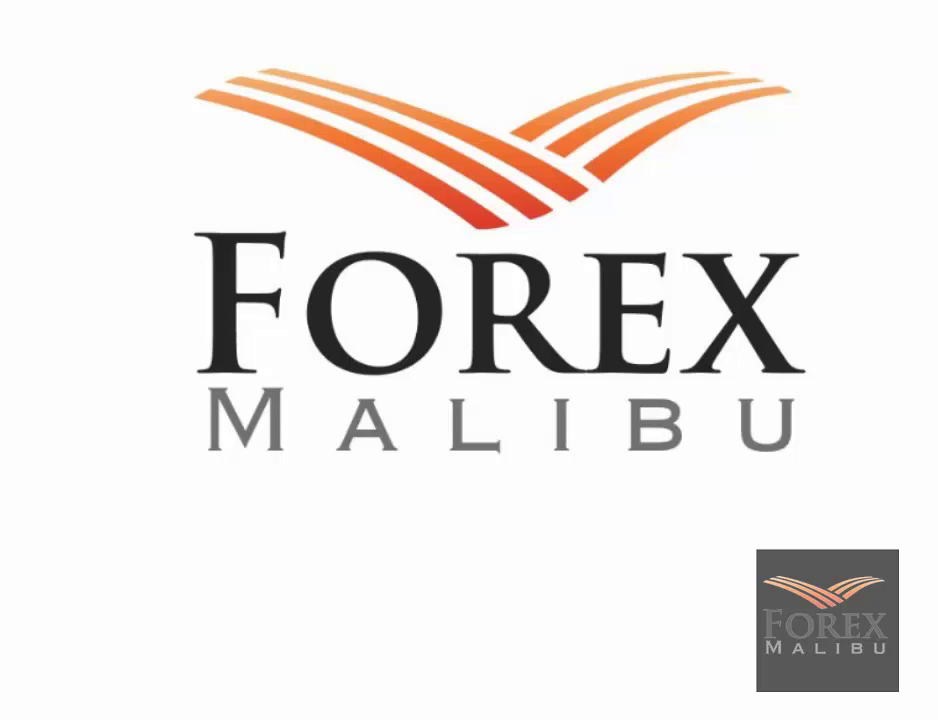
Run the HotForex MetaTrader shortcut as administrator and approve the User Account Control prompt
right_click(198, 340)
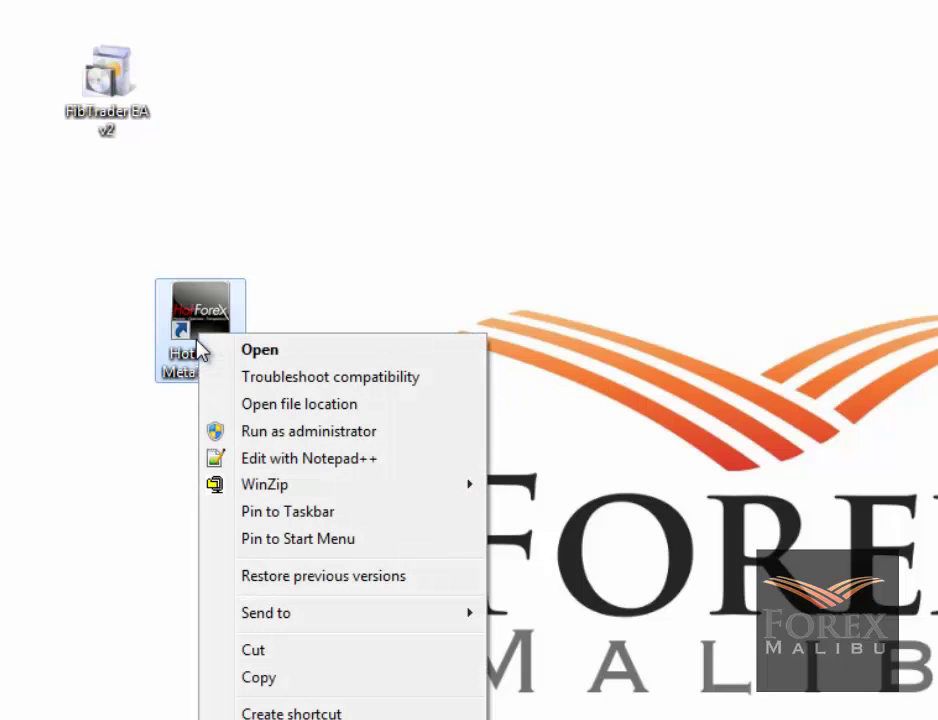
click(272, 441)
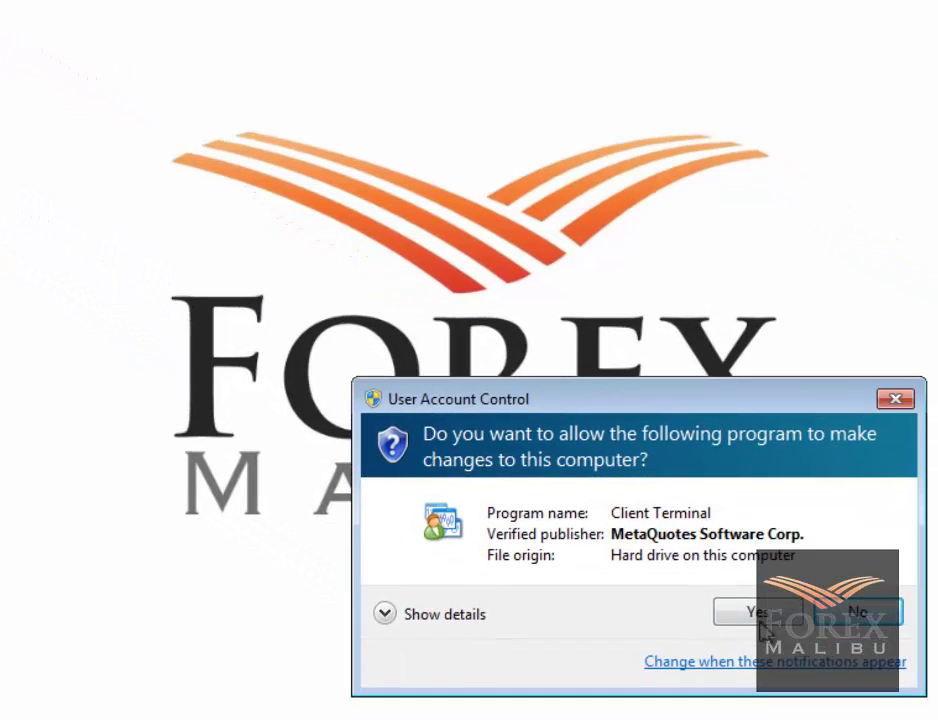
click(758, 613)
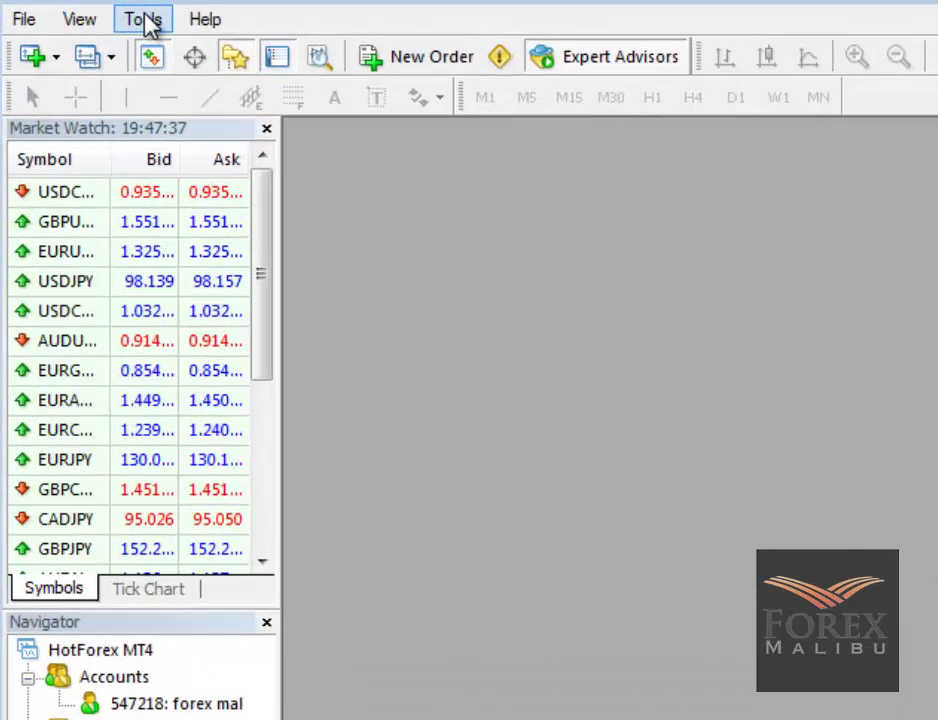
In Options > Expert Advisors, untick disabling experts on account and profile changes
click(143, 20)
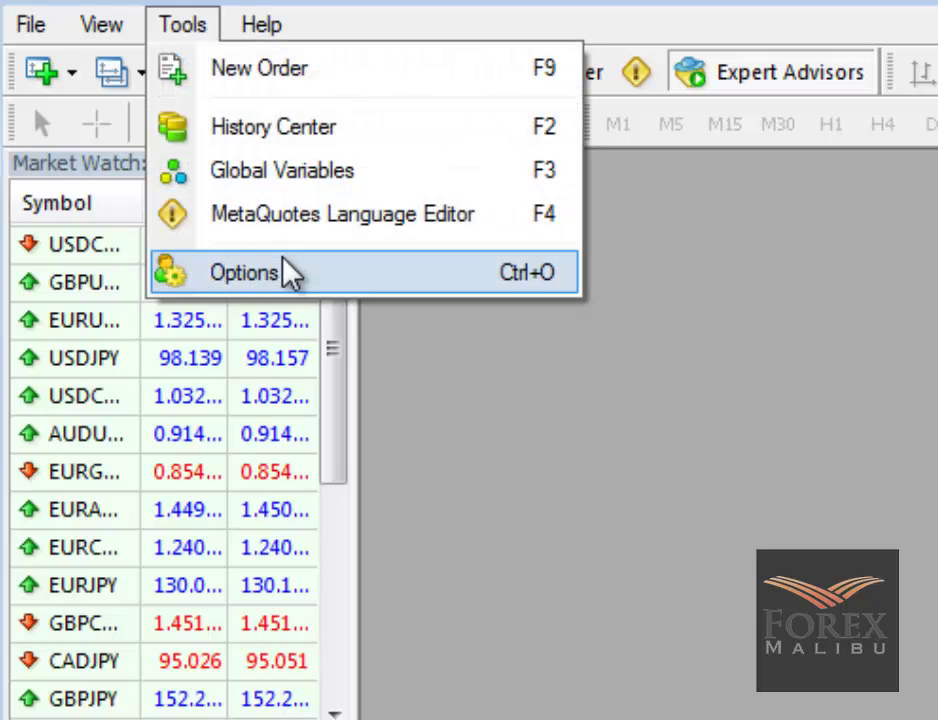
click(290, 272)
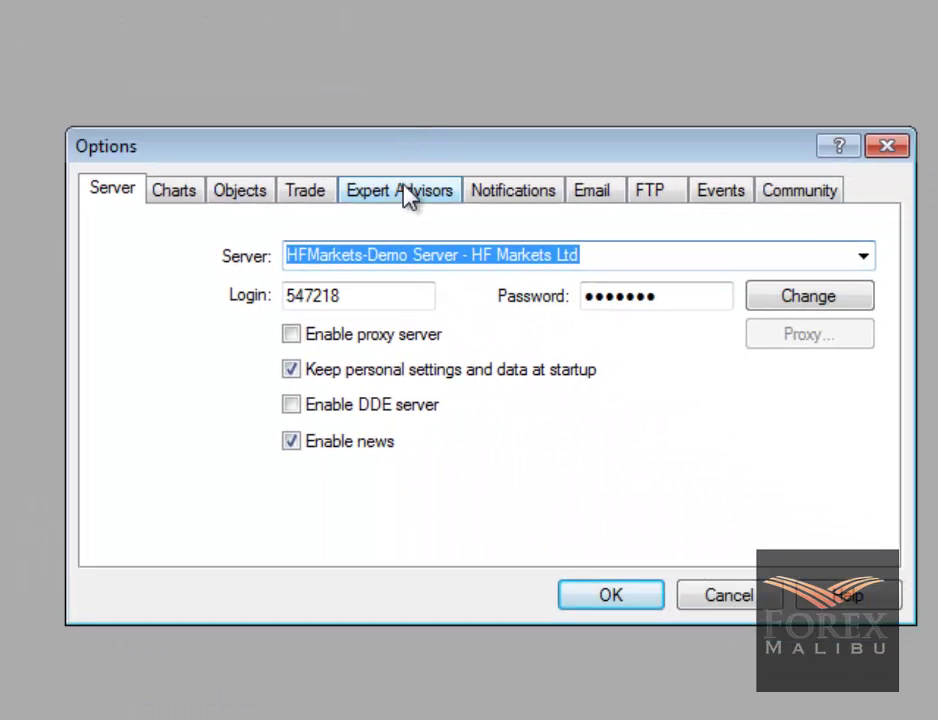
click(407, 193)
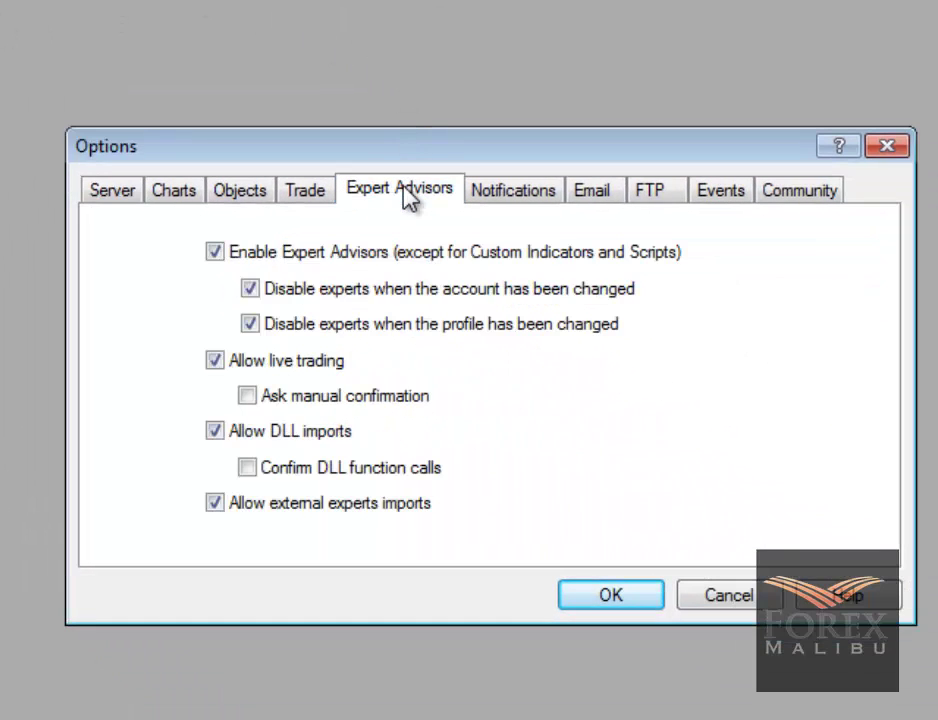
click(251, 289)
click(251, 323)
Set Max bars in history and Max bars in chart to 5000 and apply
click(166, 193)
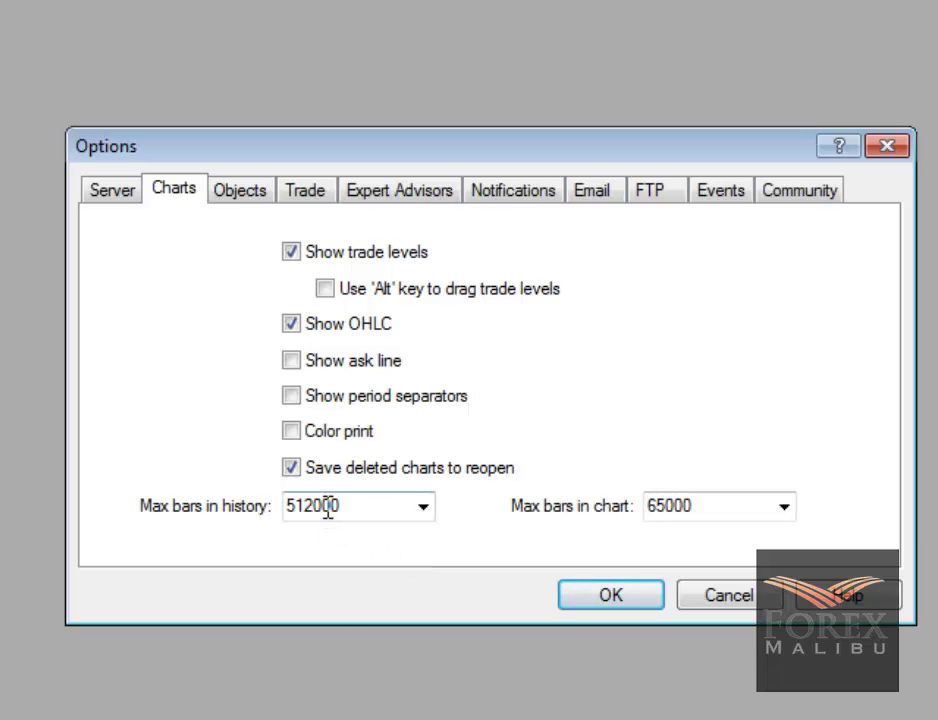
click(421, 509)
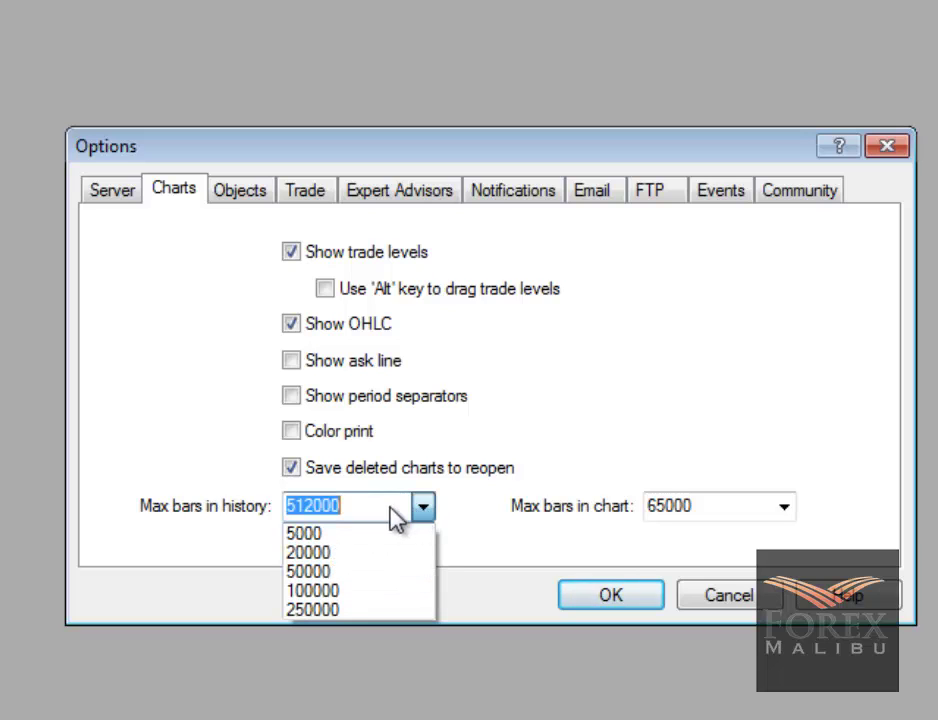
click(344, 552)
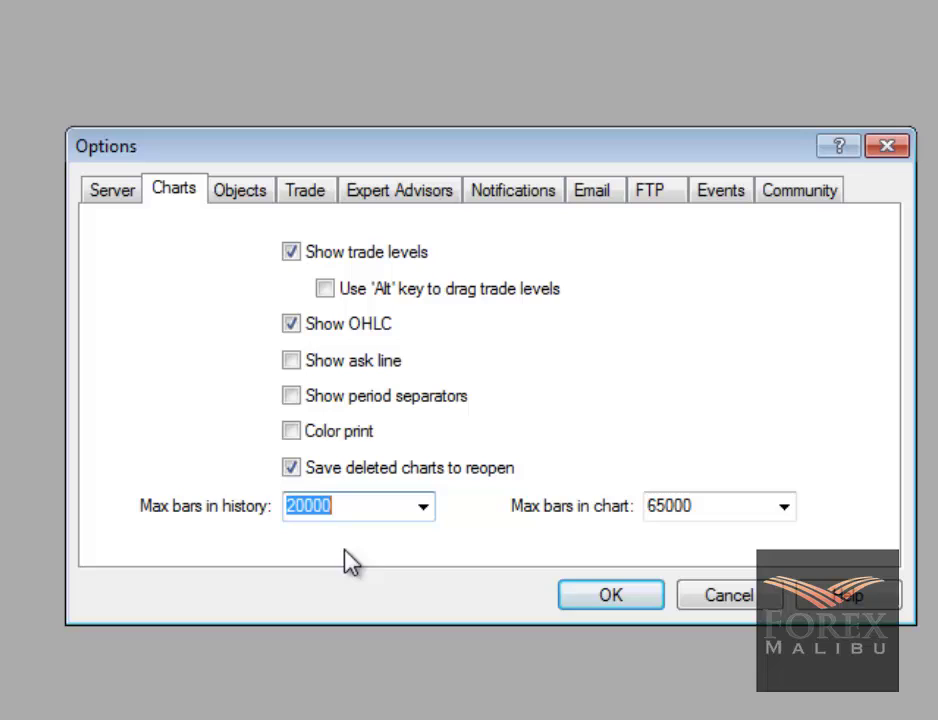
click(423, 508)
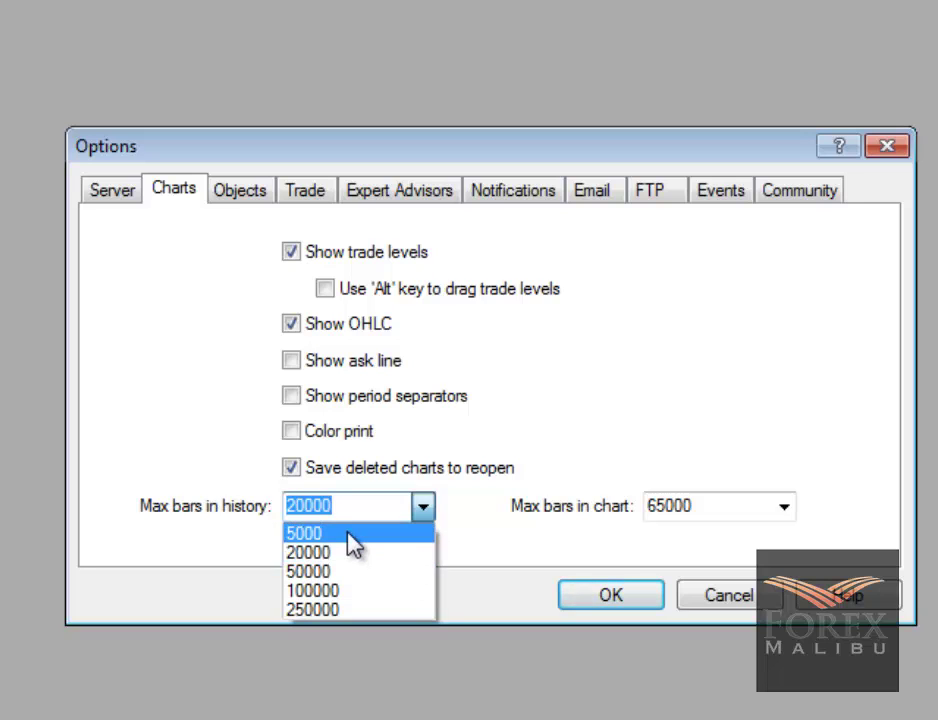
click(352, 540)
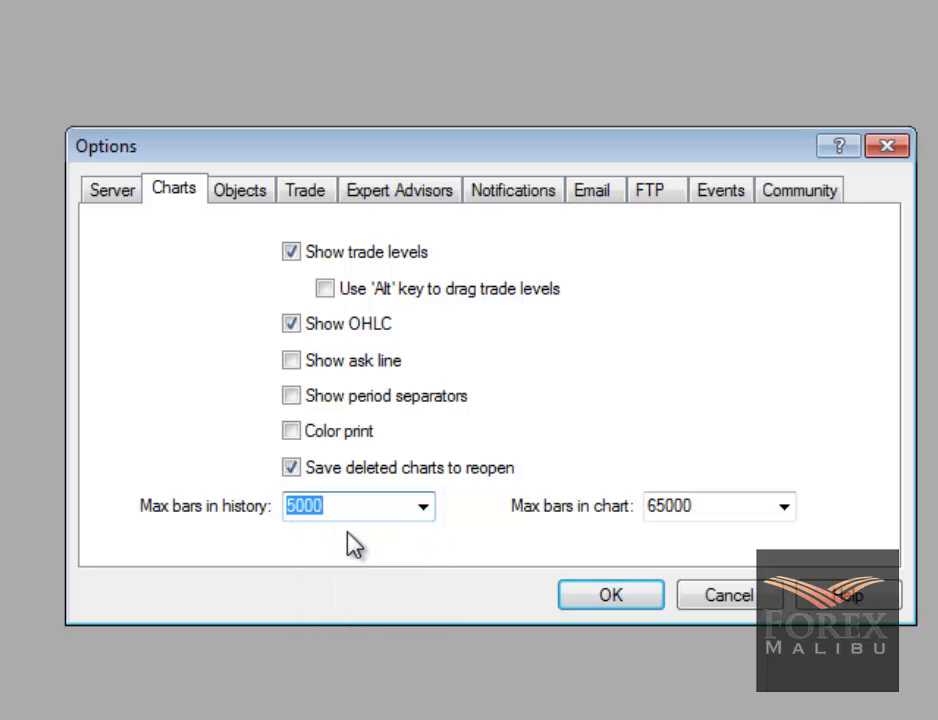
click(785, 508)
click(680, 533)
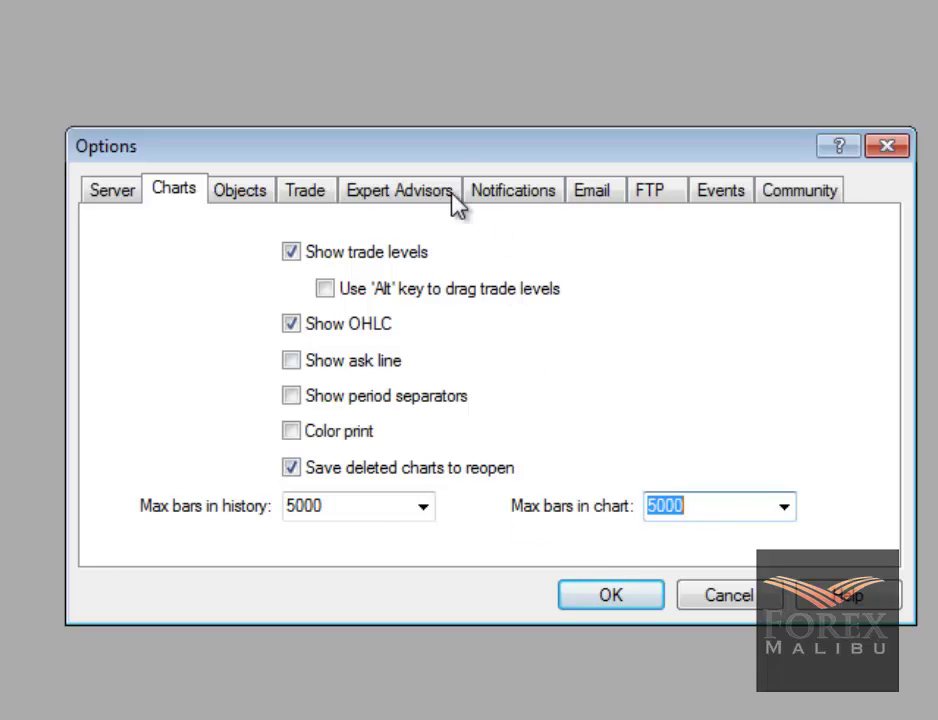
click(580, 604)
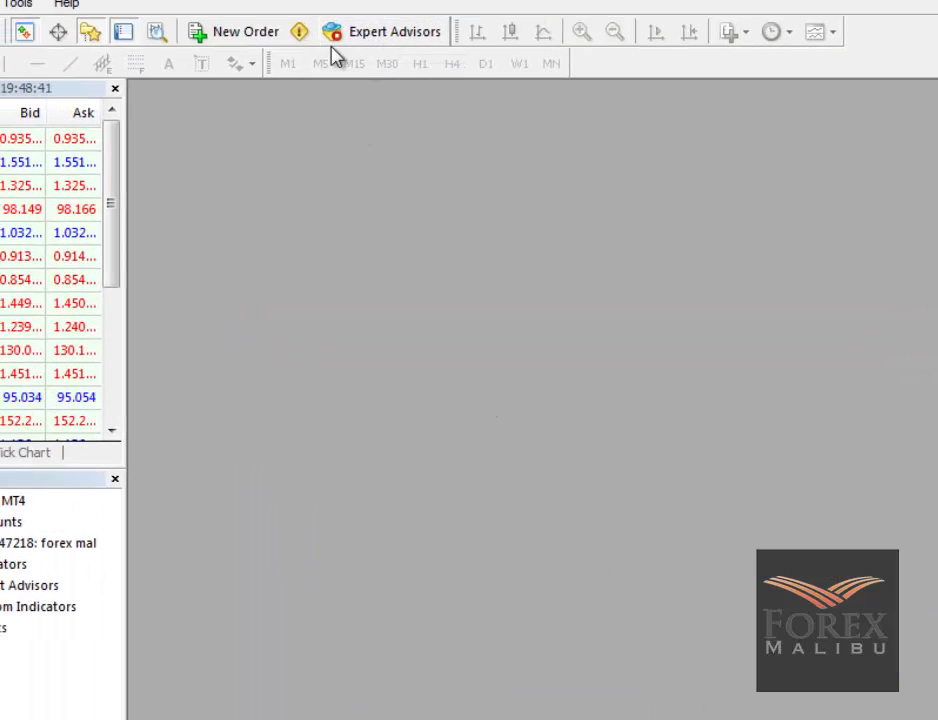
Re-enable automated trading and open a new EURUSD chart
click(334, 40)
click(340, 40)
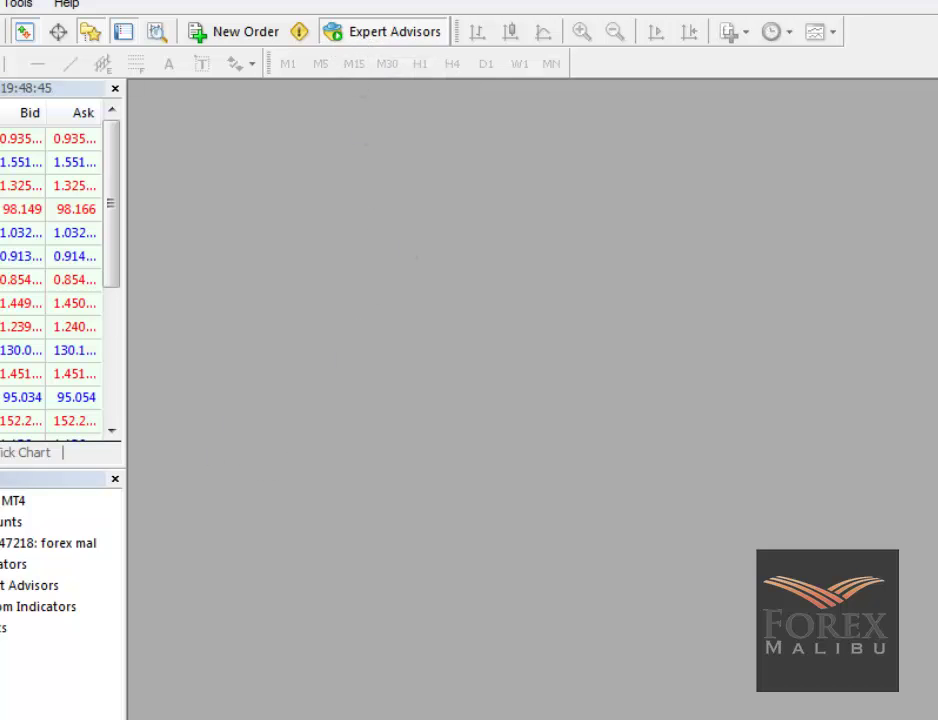
click(45, 75)
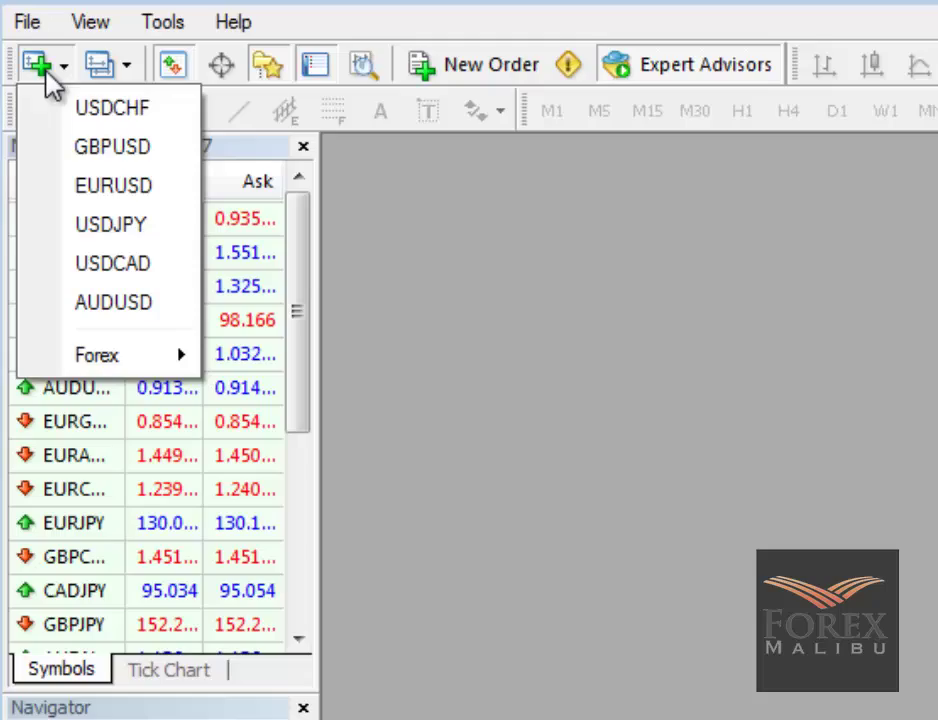
click(135, 187)
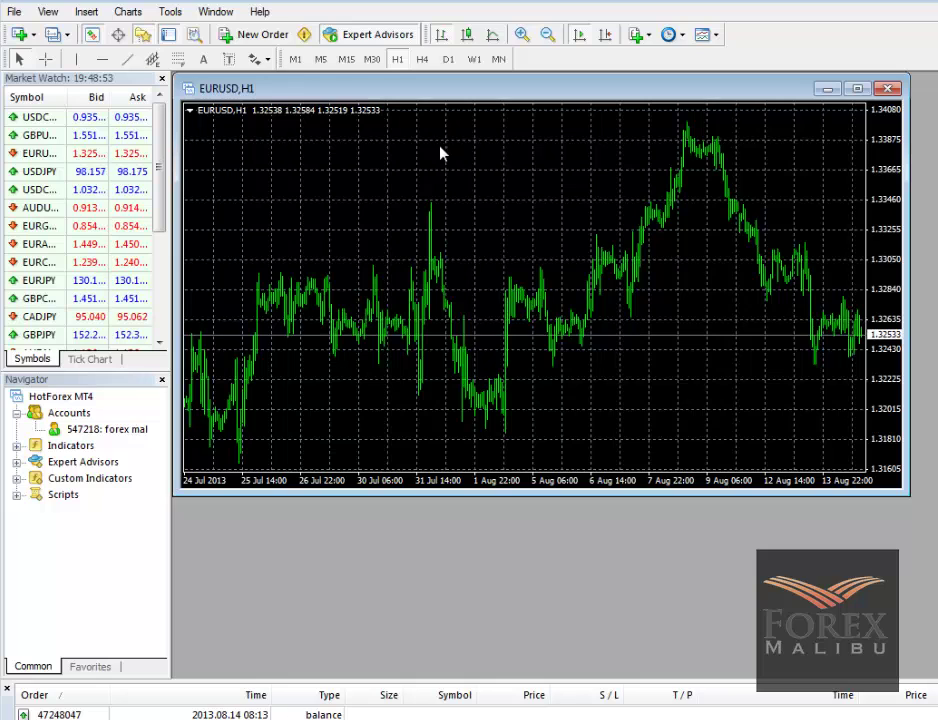
Switch the EURUSD chart to M5, hide its grid, and shrink its window
click(295, 59)
click(320, 59)
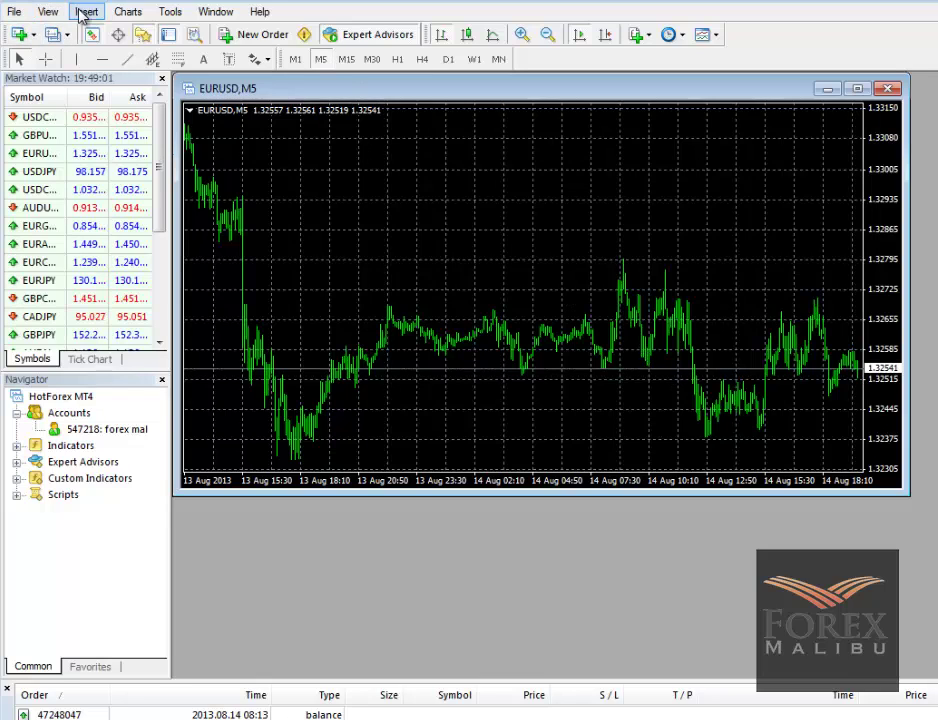
click(122, 12)
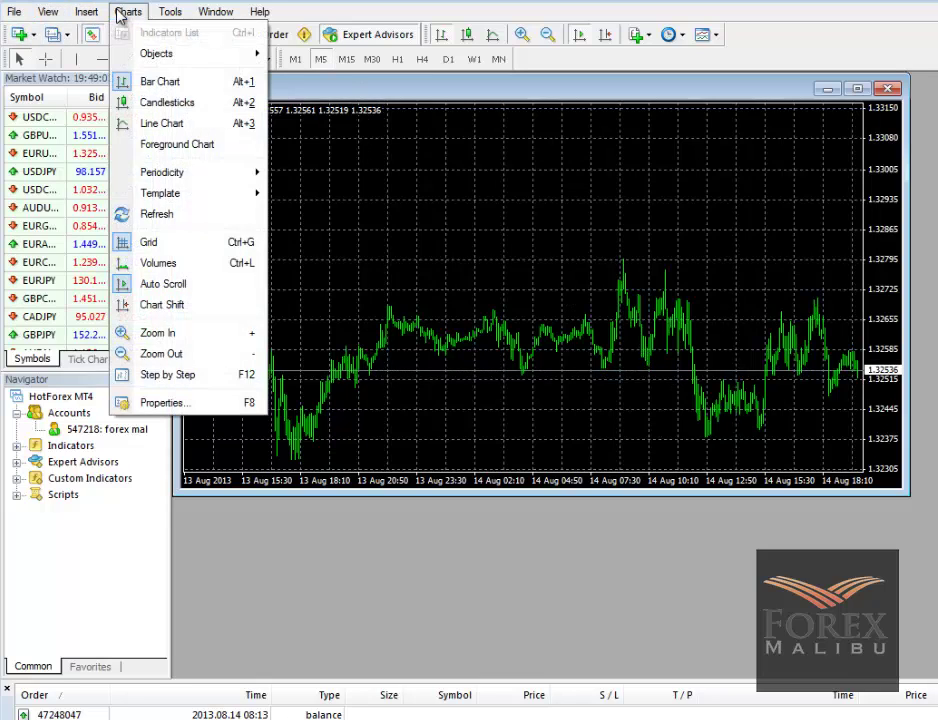
click(152, 245)
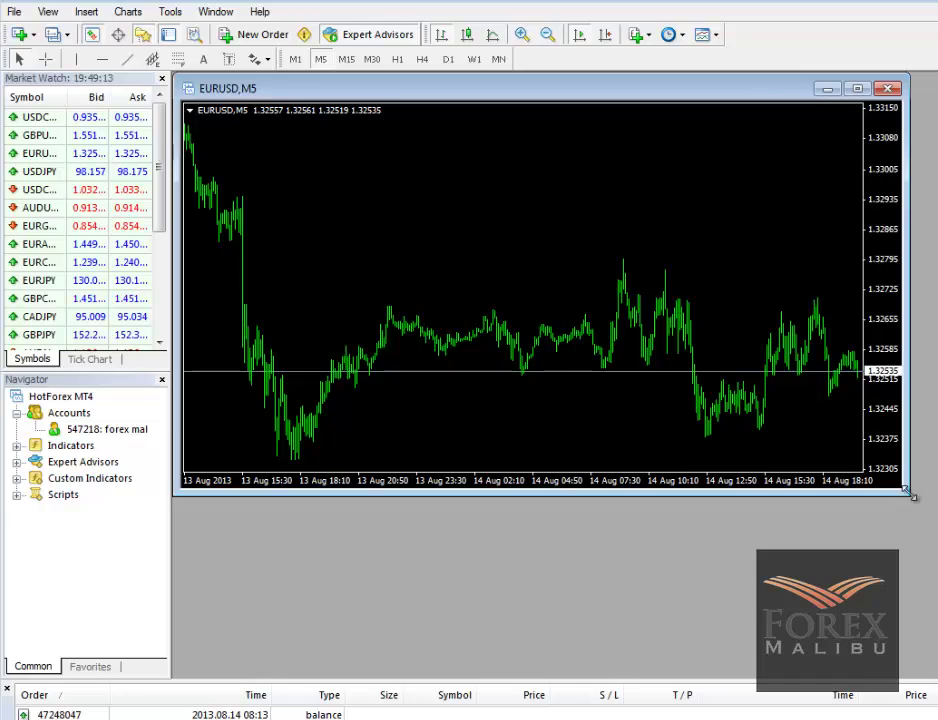
drag(912, 497, 406, 224)
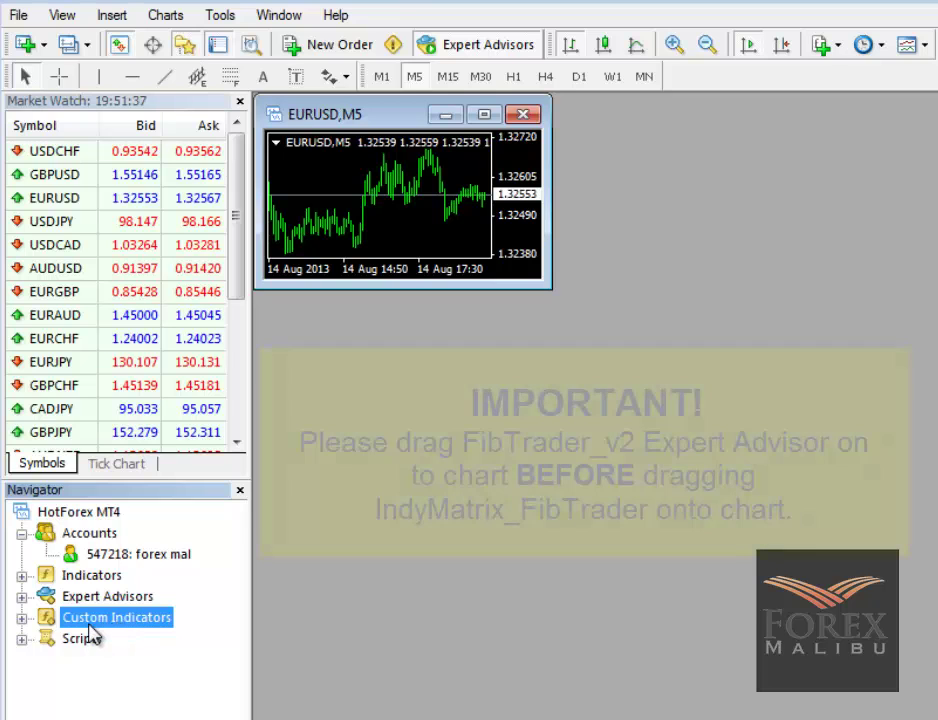
Attach FibTrader_v2 to the EURUSD chart, allowing live trading and external expert imports
click(21, 597)
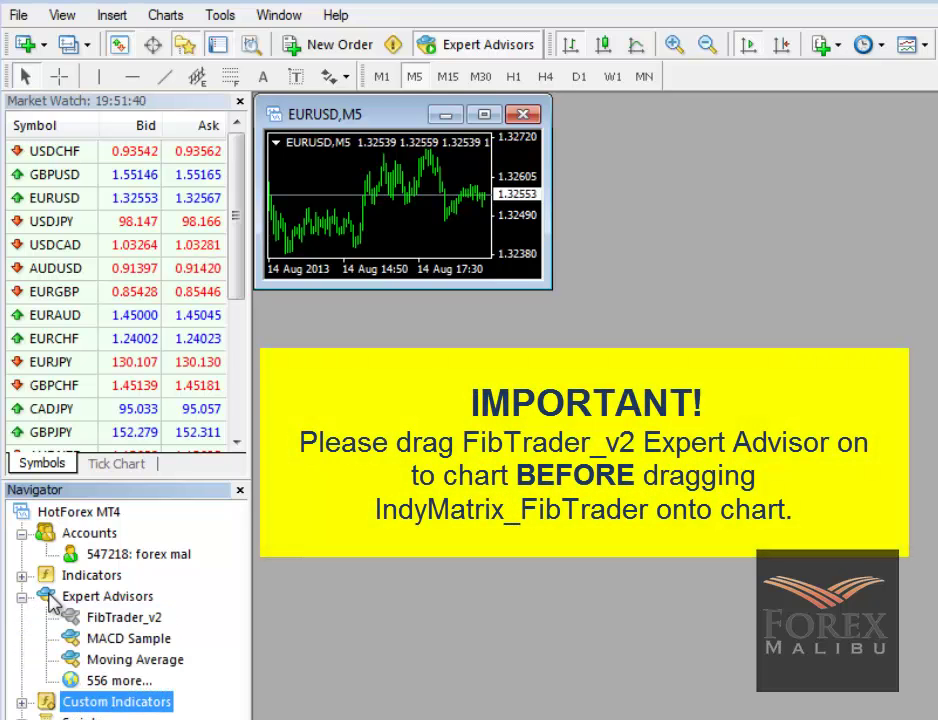
drag(120, 620, 333, 255)
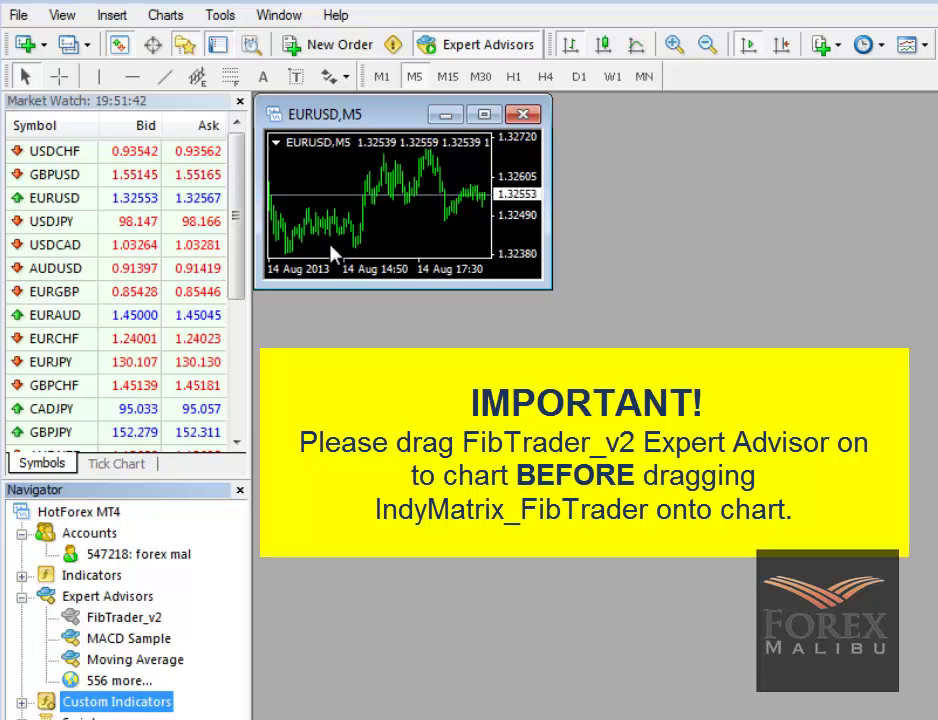
drag(122, 630, 176, 614)
double_click(122, 630)
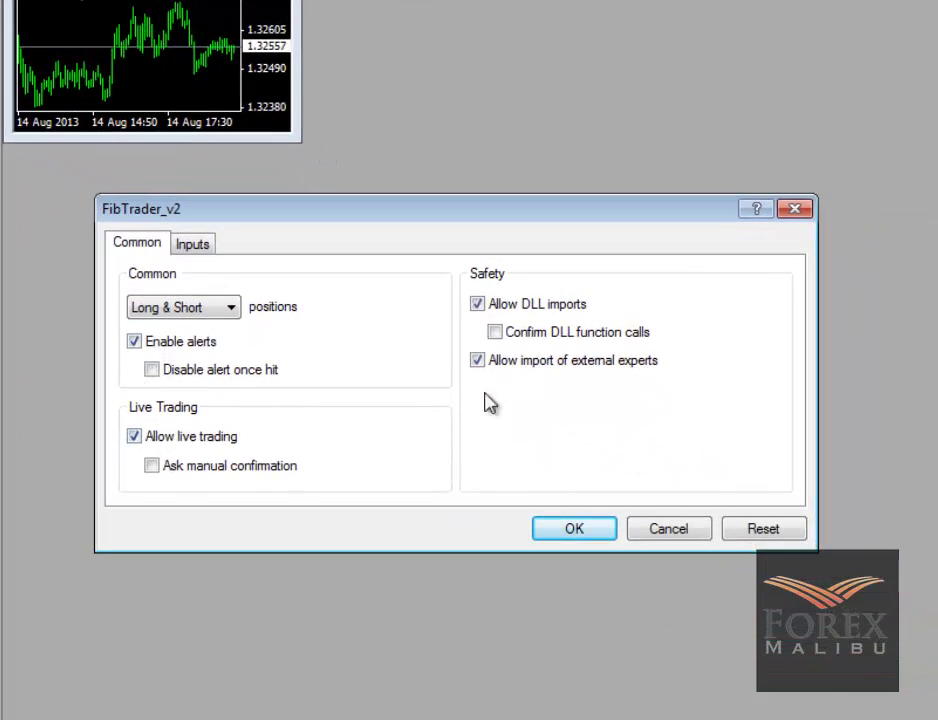
click(479, 359)
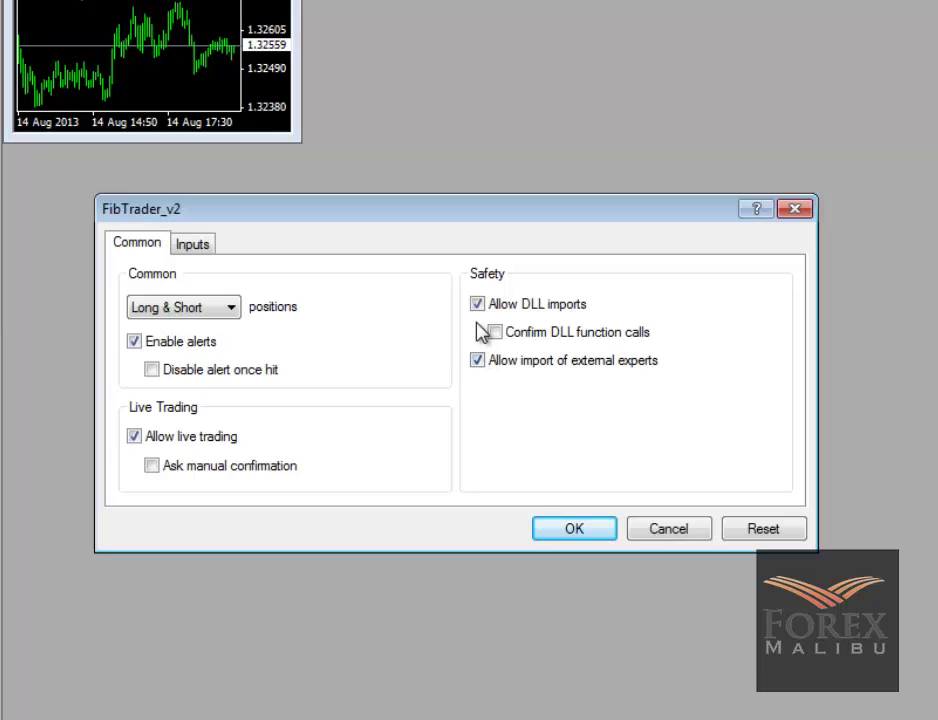
click(134, 436)
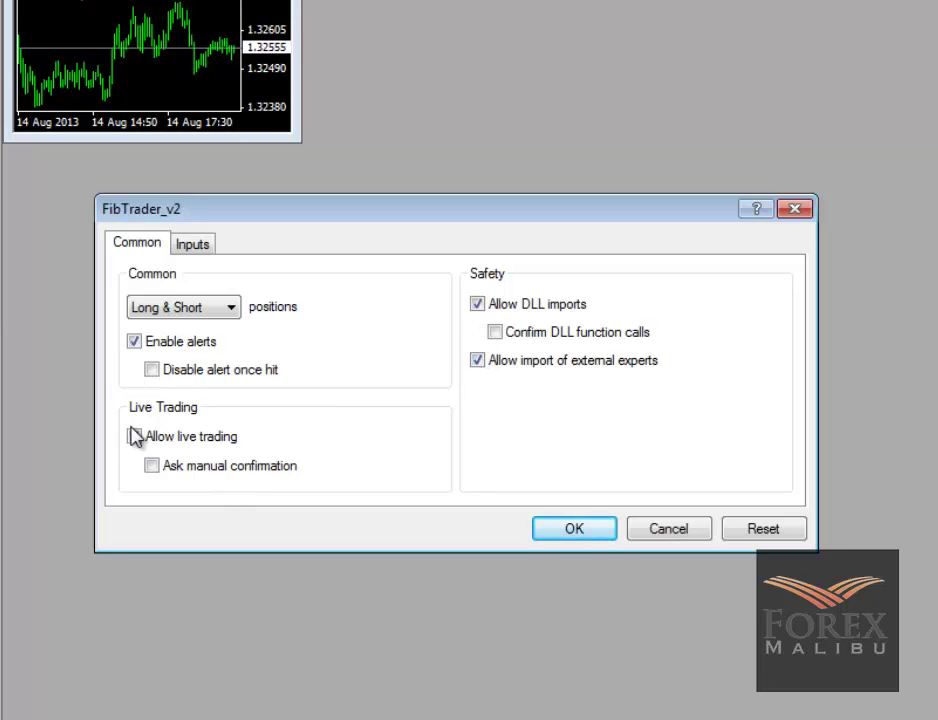
click(134, 436)
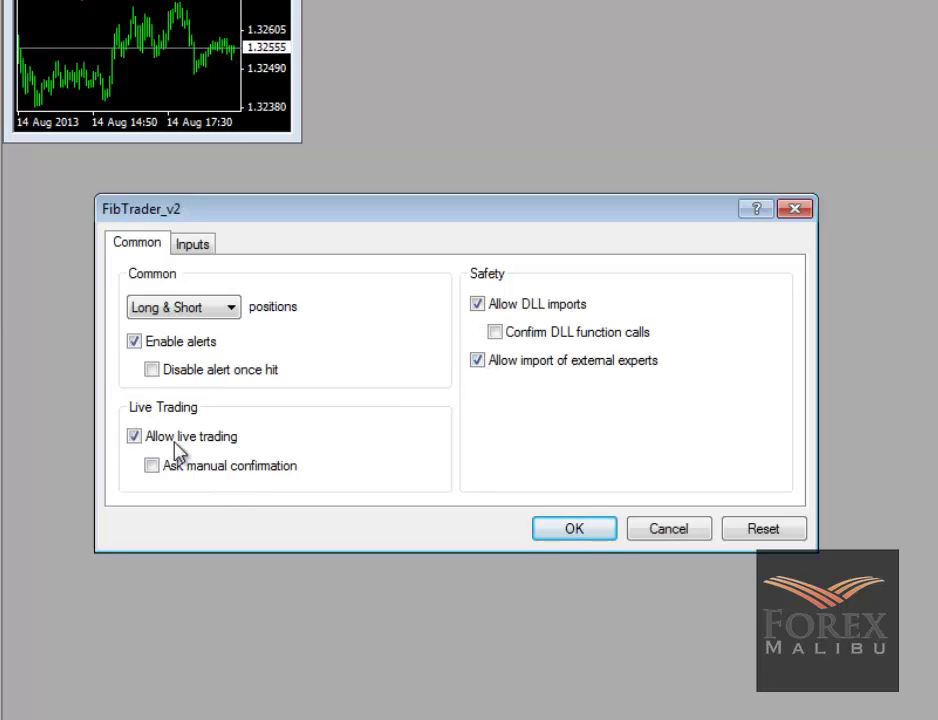
Enter the account e-mail and password in FibTrader_v2's Inputs
click(195, 246)
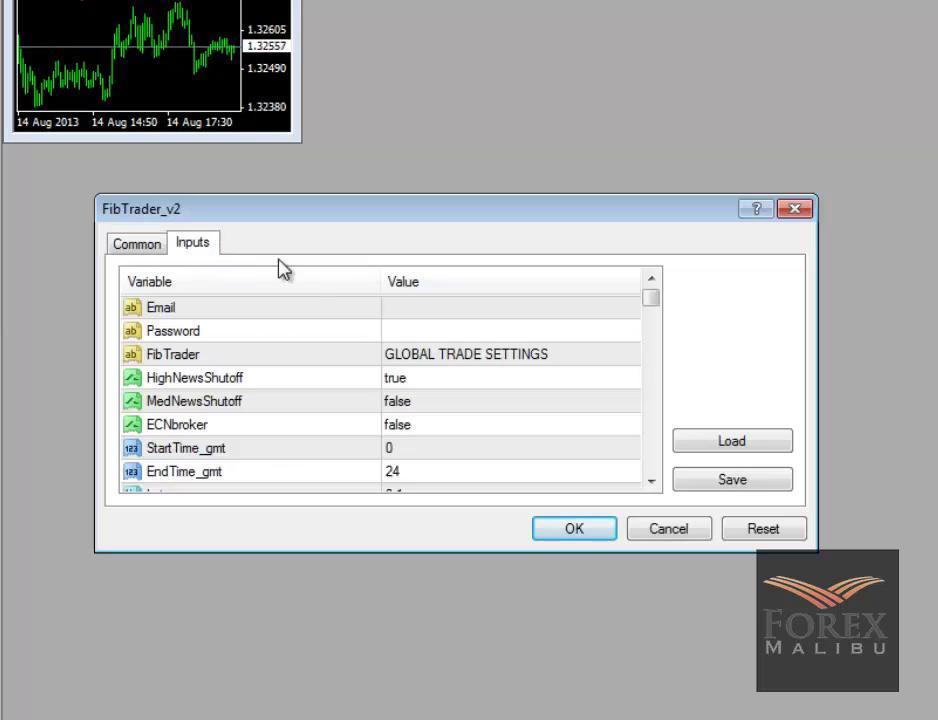
click(425, 318)
click(426, 309)
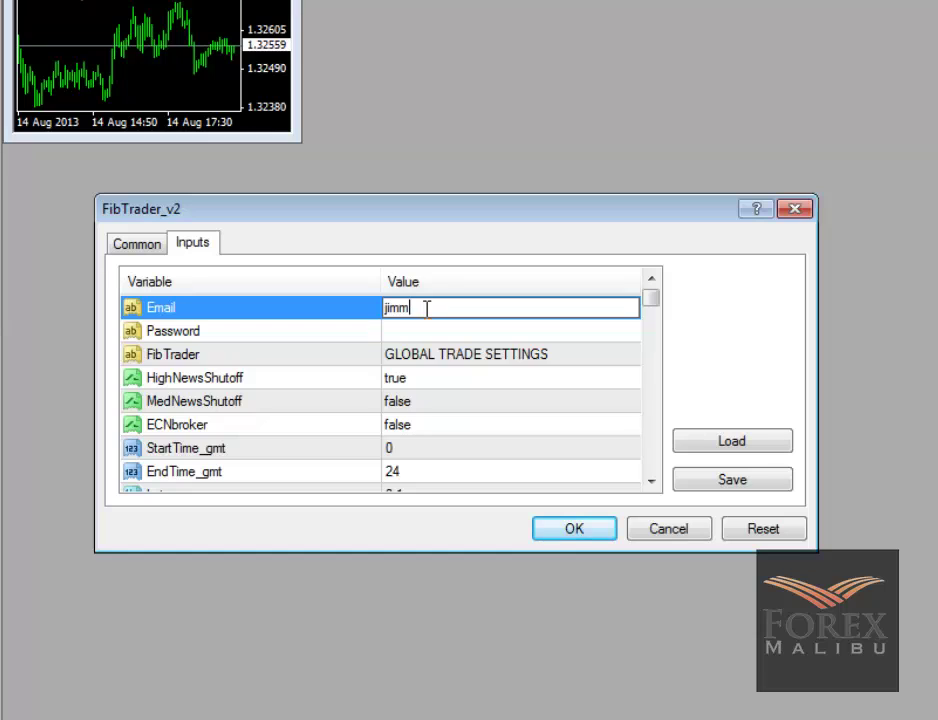
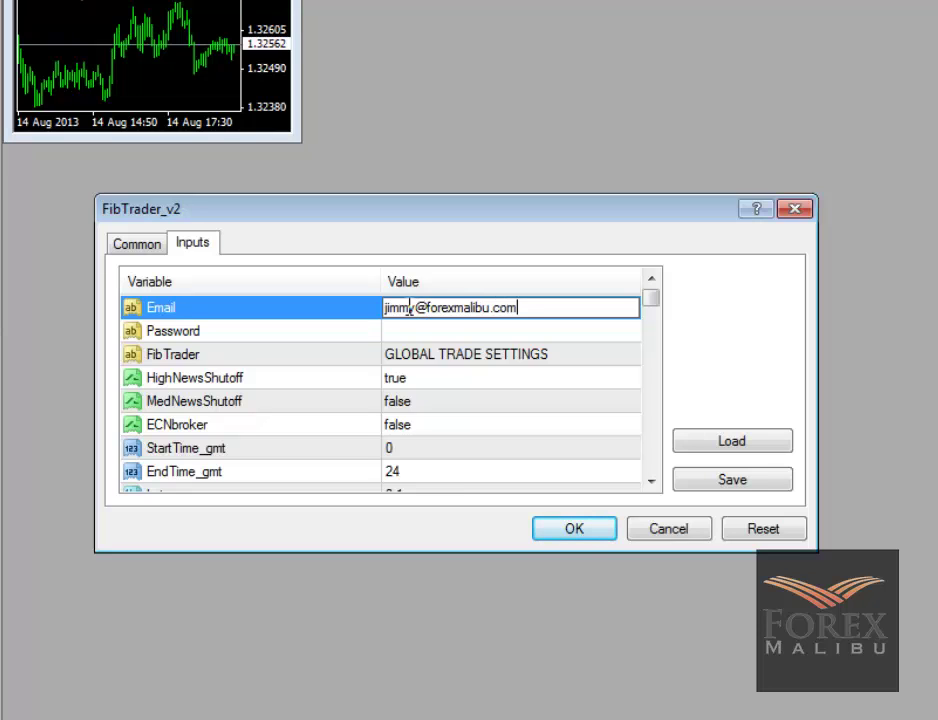
click(433, 331)
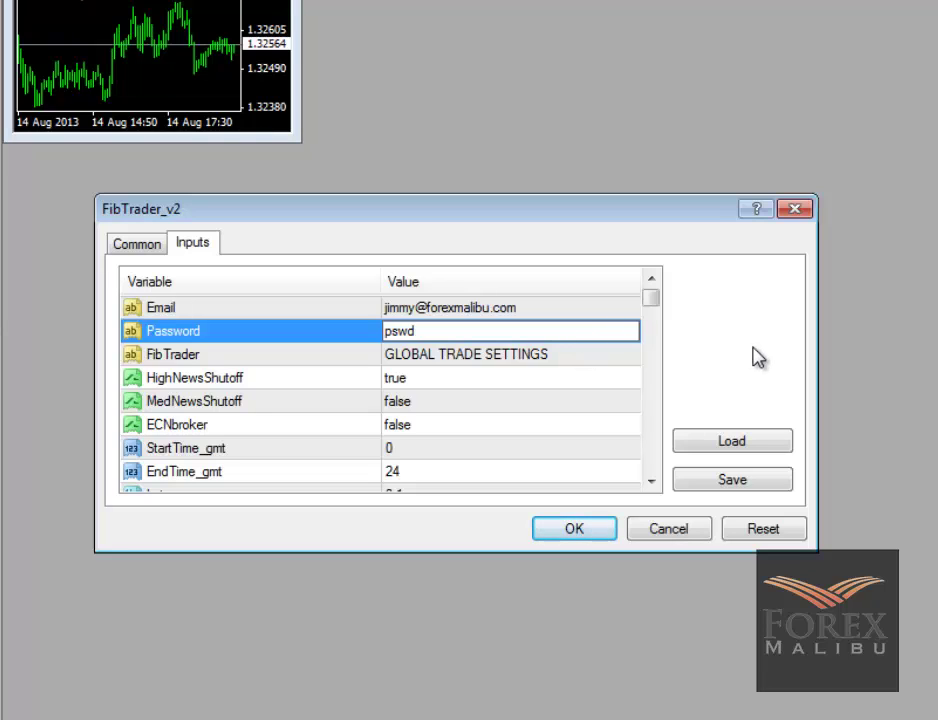
Copy the entered e-mail address and bring up the preset file picker
click(456, 312)
right_click(454, 310)
click(505, 350)
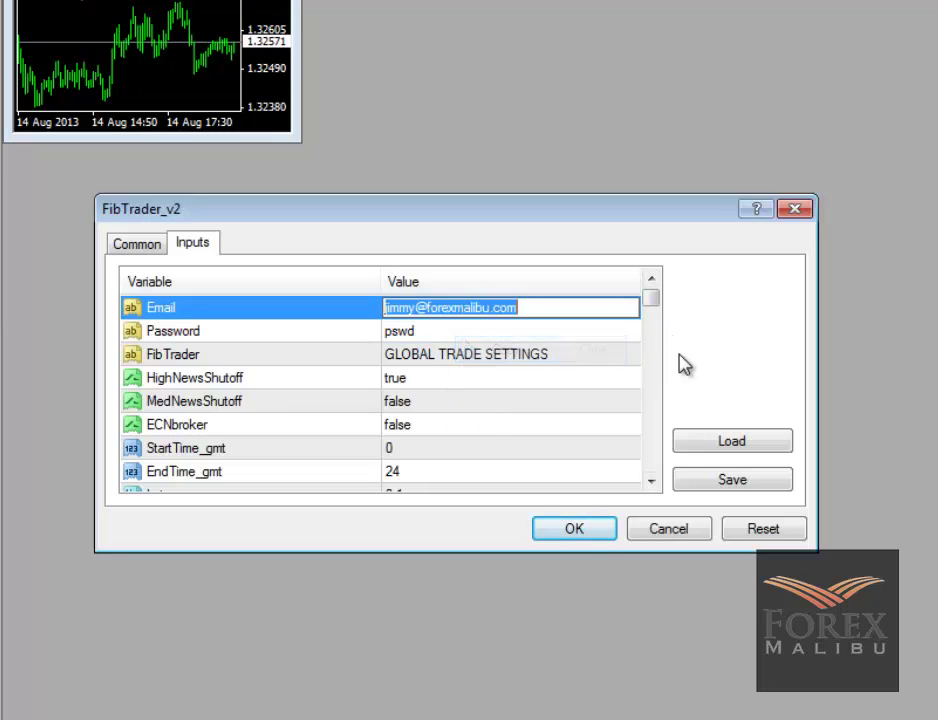
click(704, 442)
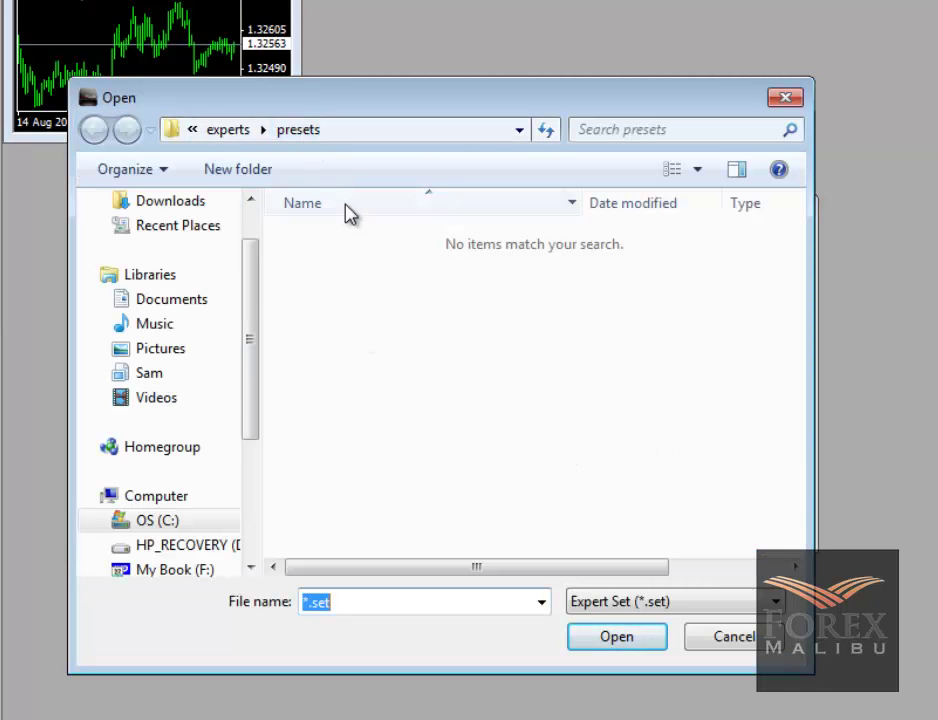
Load the ft-rapidfire3 preset from the MB Trading FX MetaTrader 4 experts\presets folder
drag(249, 381, 252, 489)
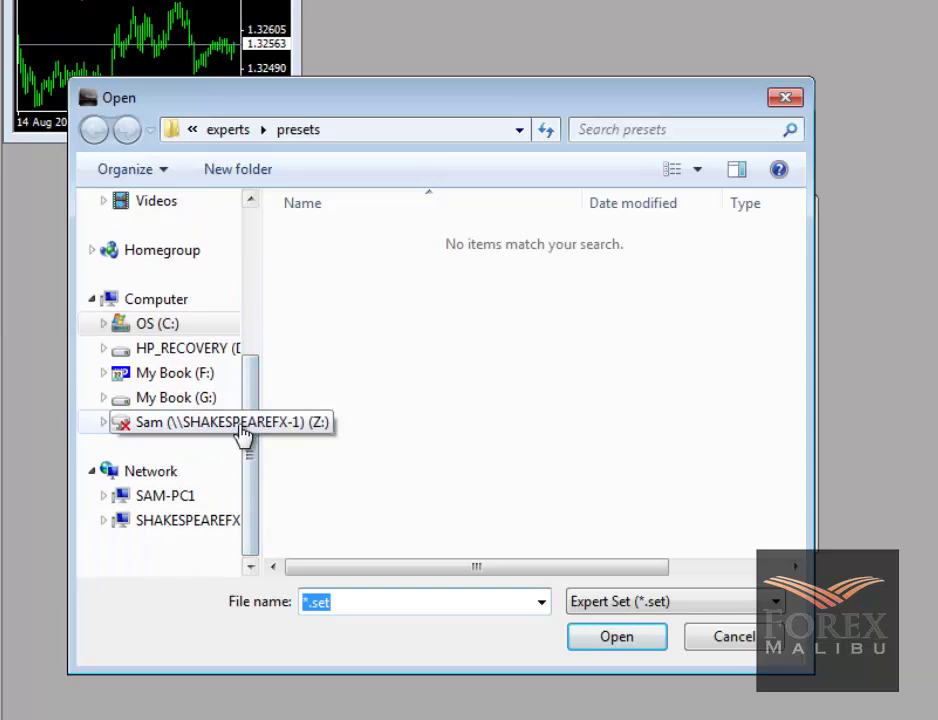
click(160, 324)
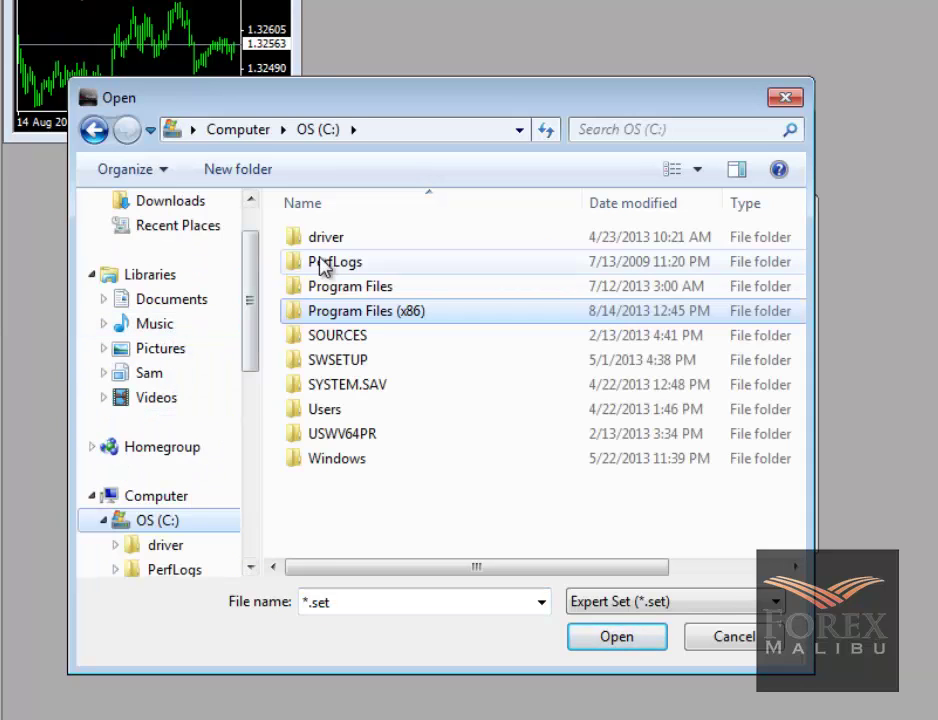
double_click(370, 309)
scroll(362, 310, down, 4)
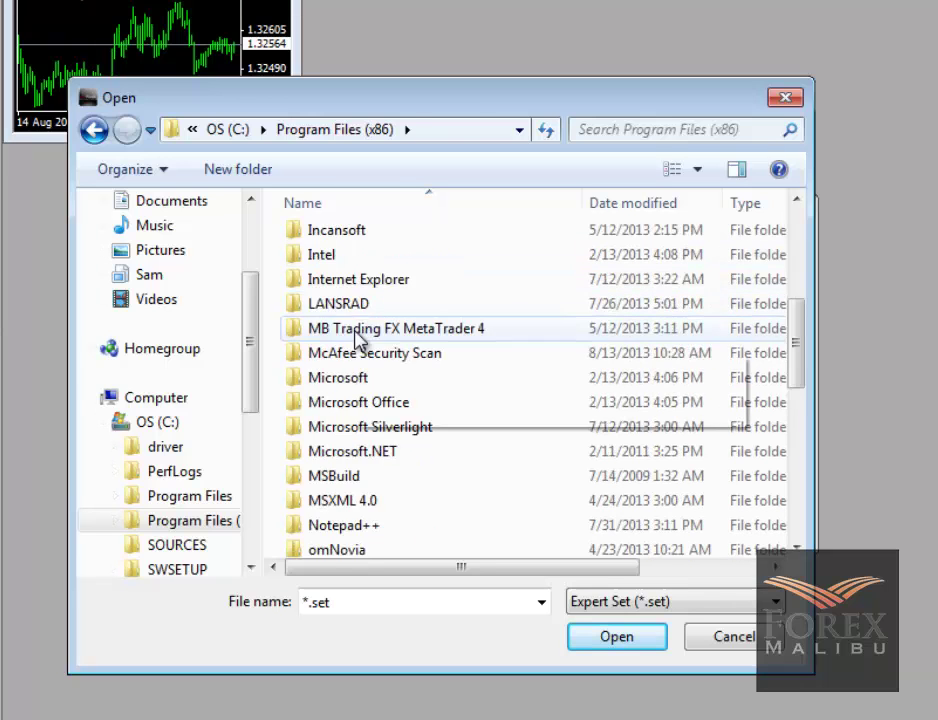
double_click(356, 329)
double_click(333, 290)
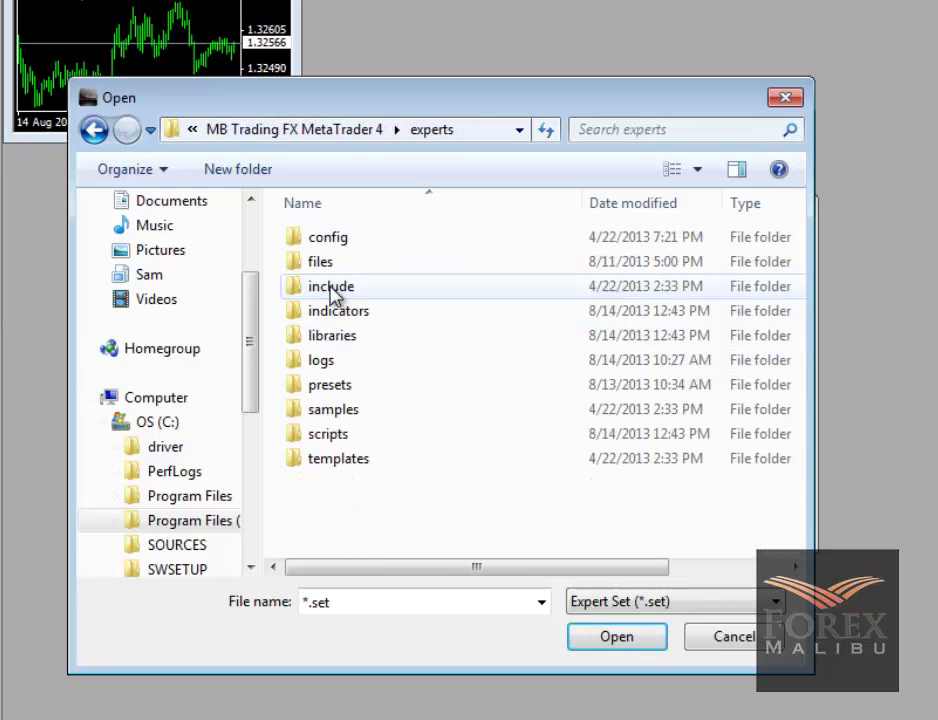
double_click(341, 387)
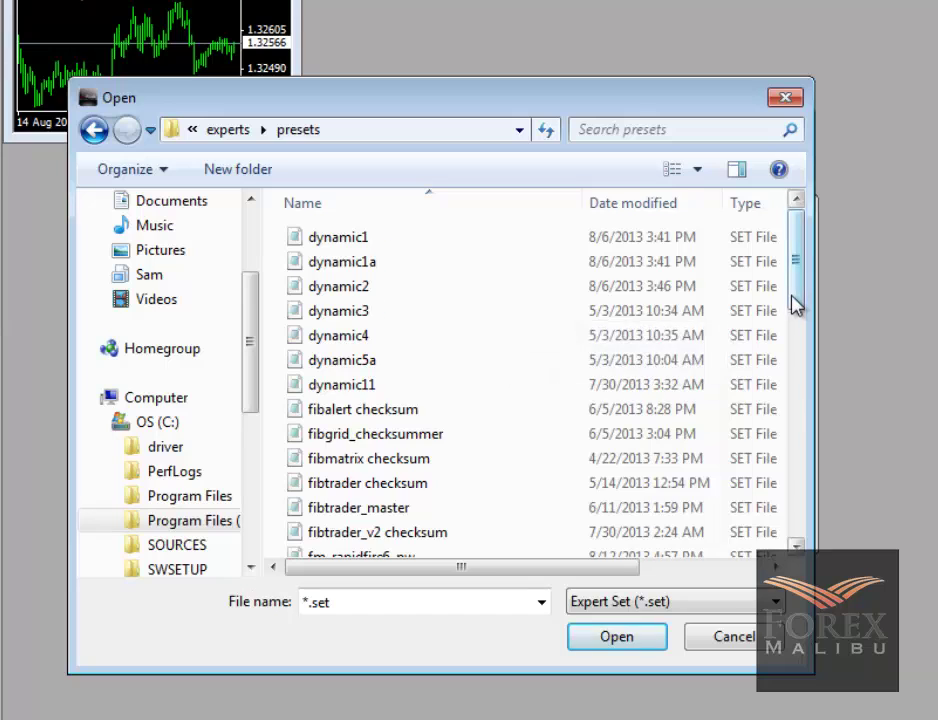
drag(794, 304, 794, 412)
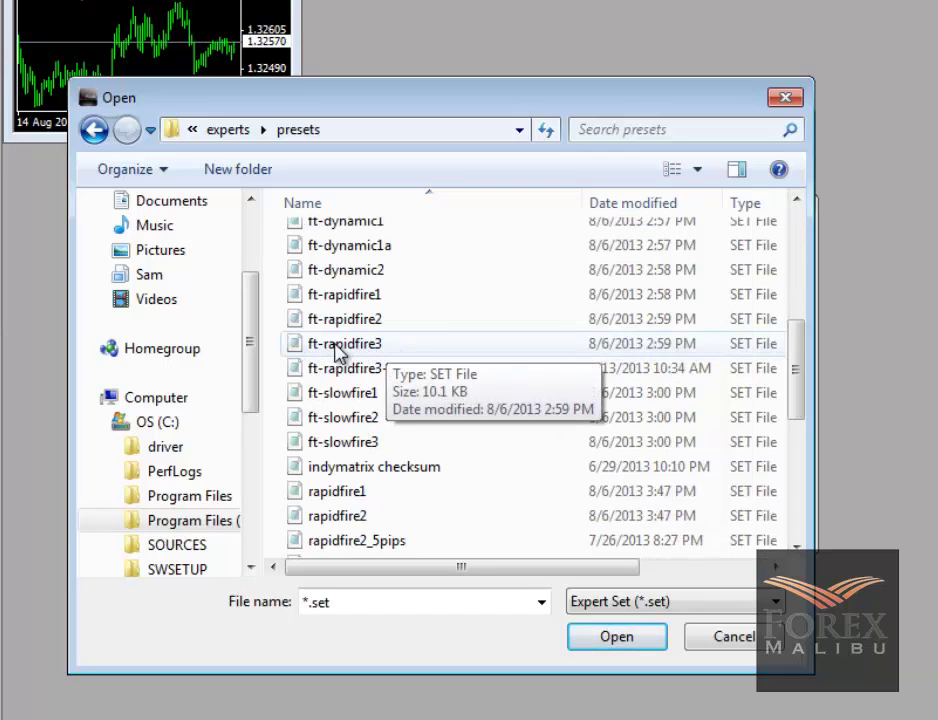
click(375, 347)
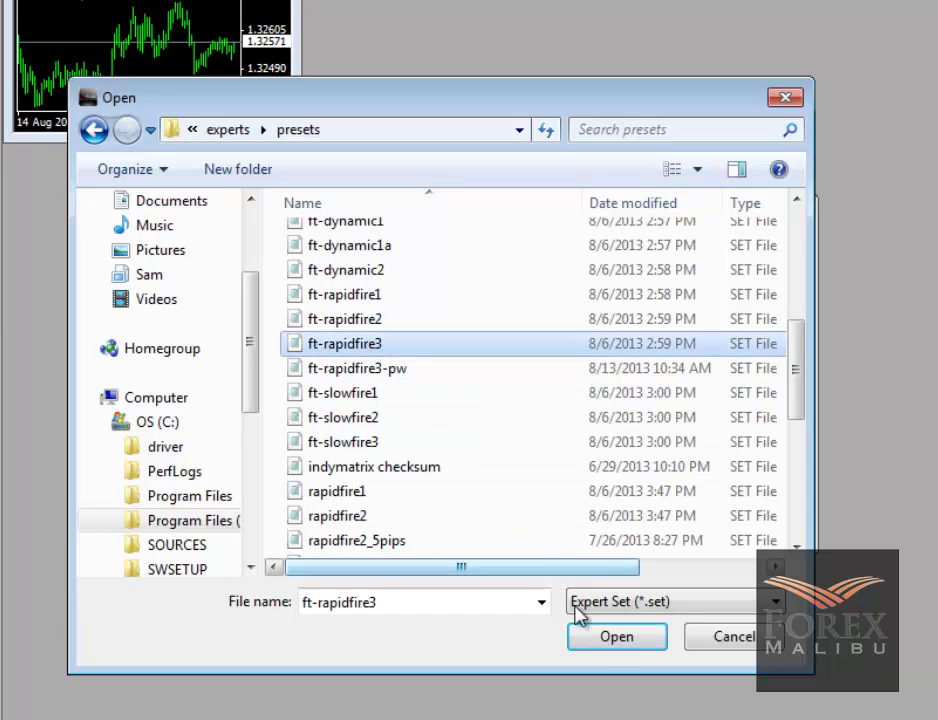
click(617, 640)
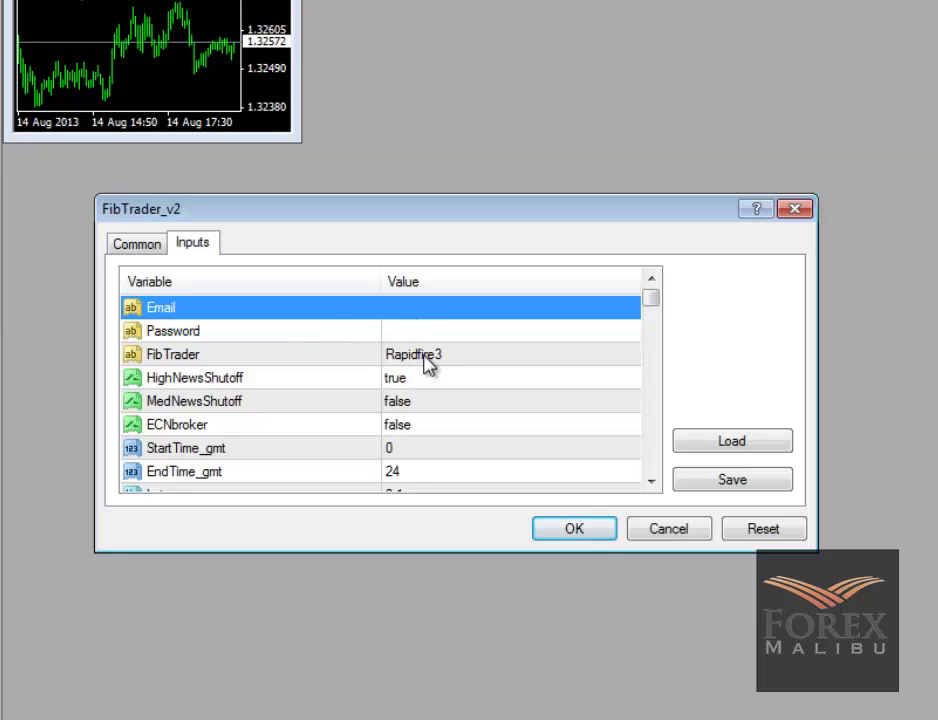
Paste back the e-mail, enter the password, attach the expert, and widen the EURUSD,M5 chart
click(405, 310)
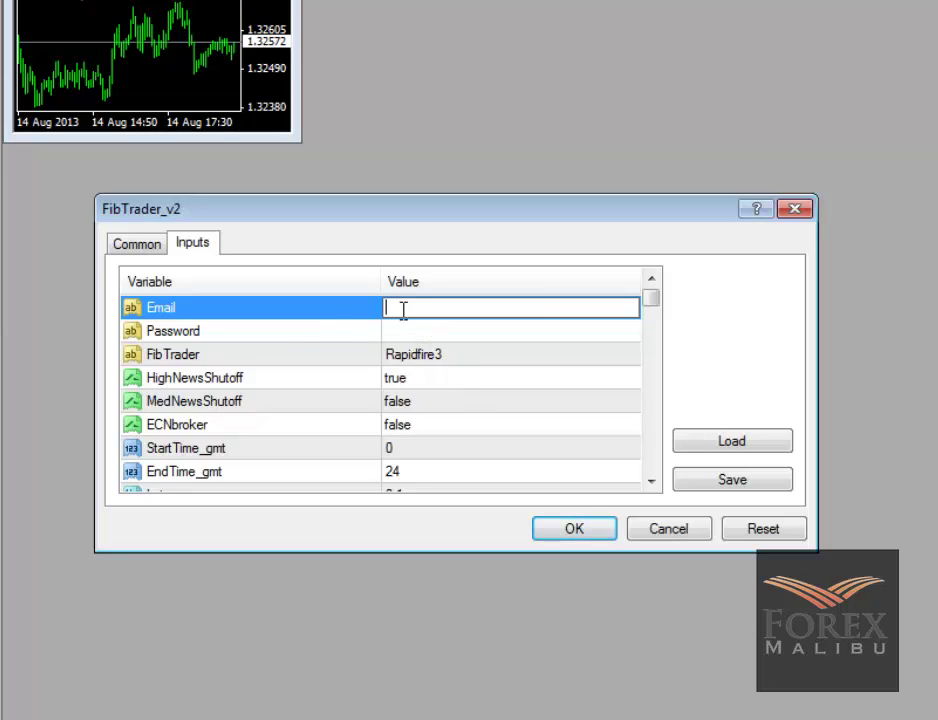
right_click(403, 312)
click(457, 332)
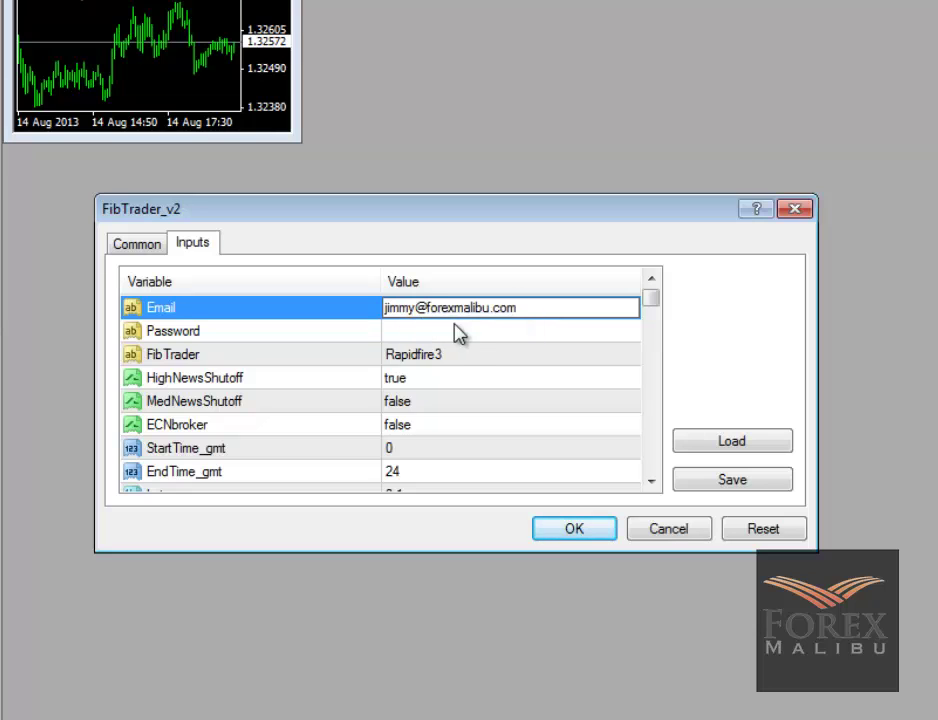
click(421, 331)
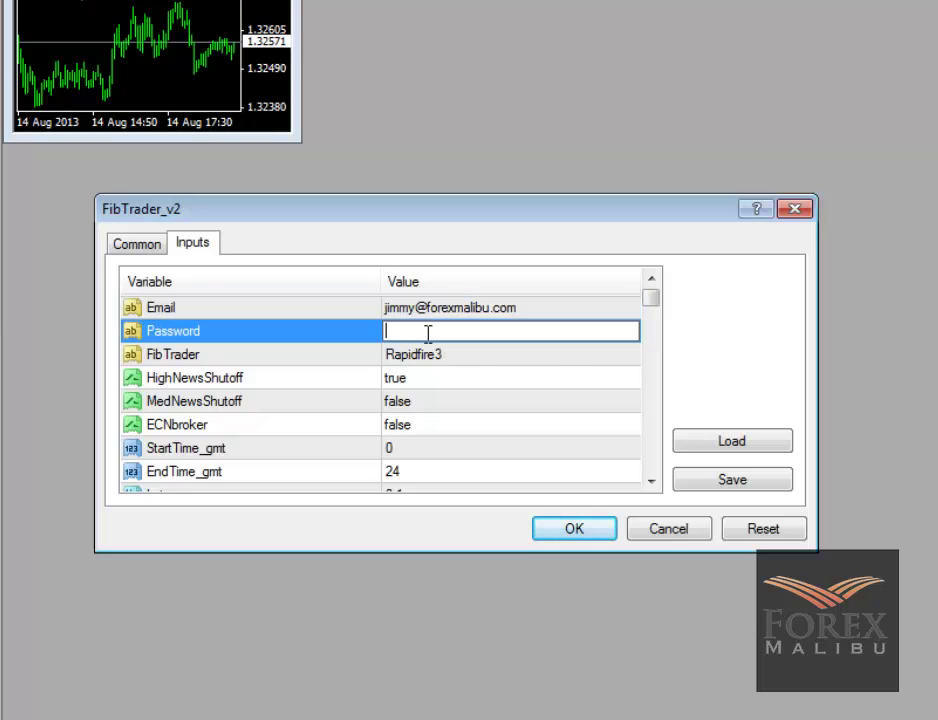
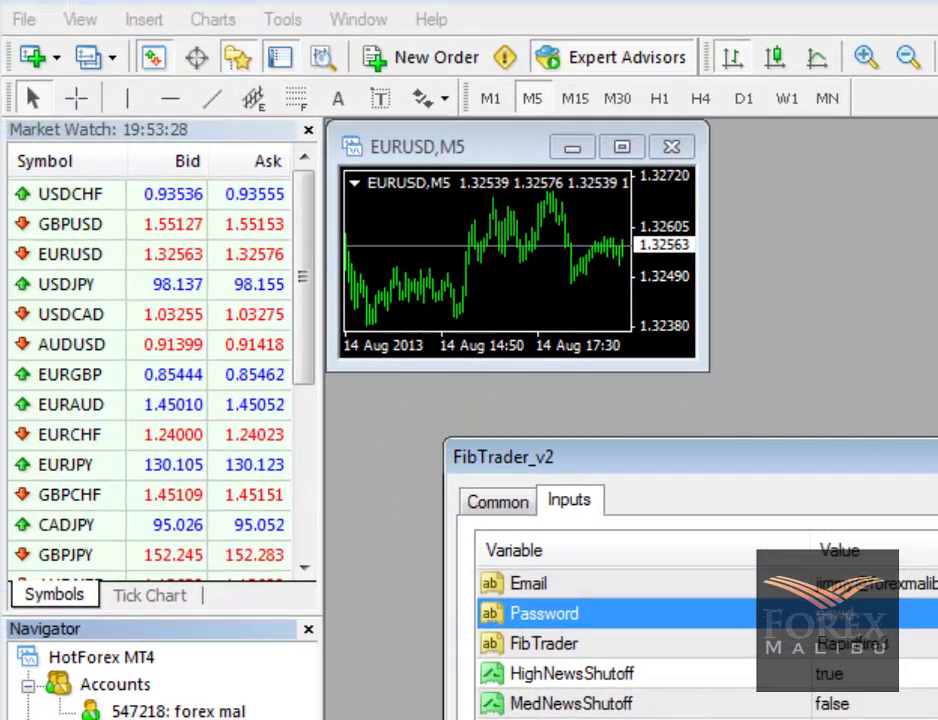
click(573, 535)
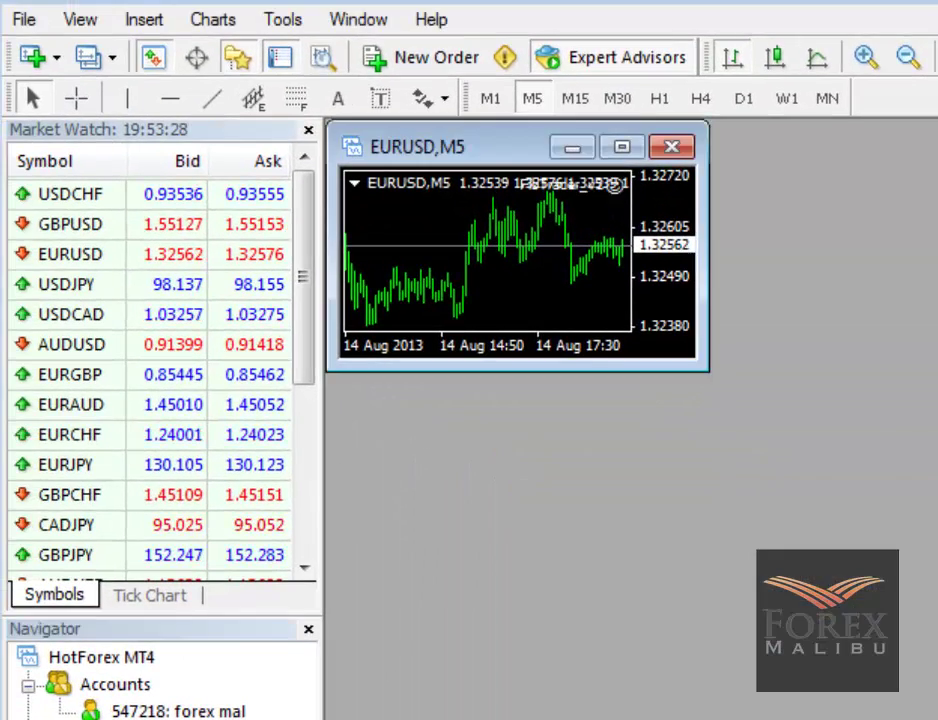
drag(709, 338, 858, 318)
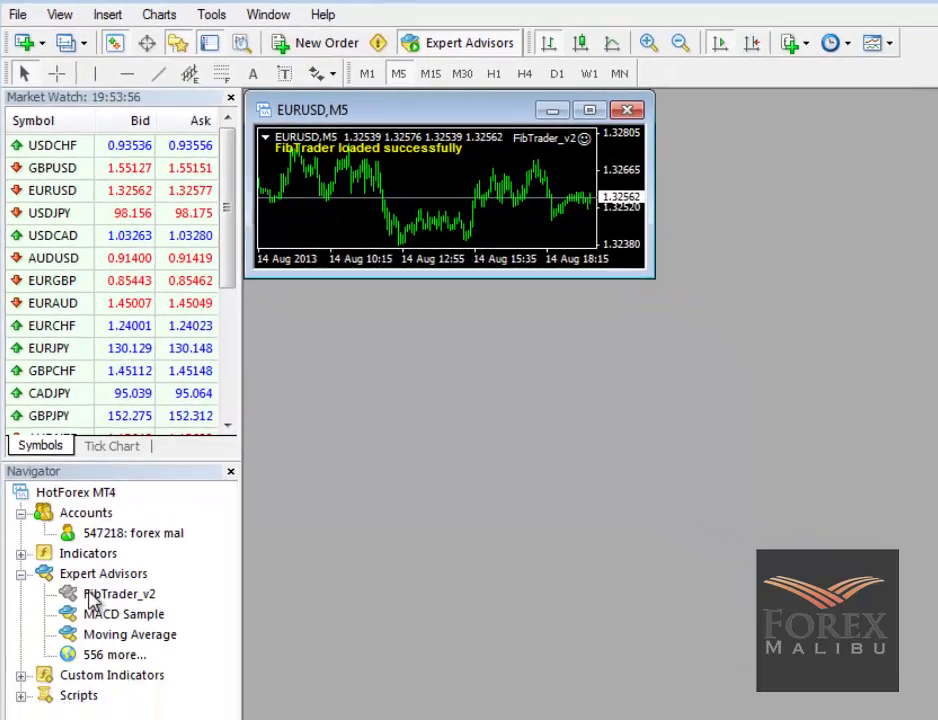
Apply the IndyMatrix_FibTrader custom indicator to the EURUSD,M5 chart with its default settings
click(21, 574)
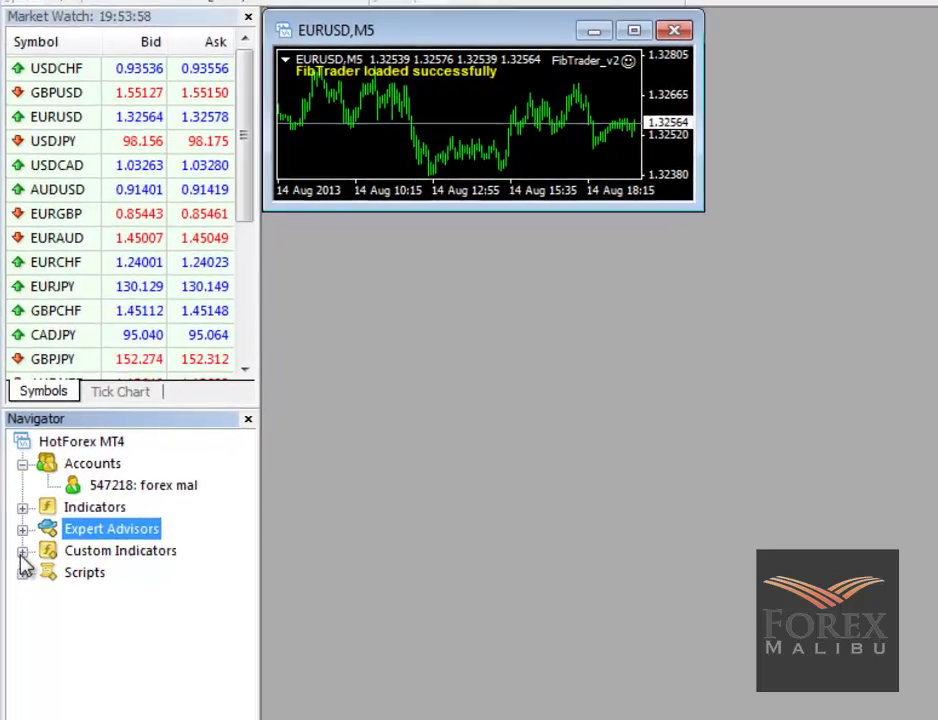
click(22, 551)
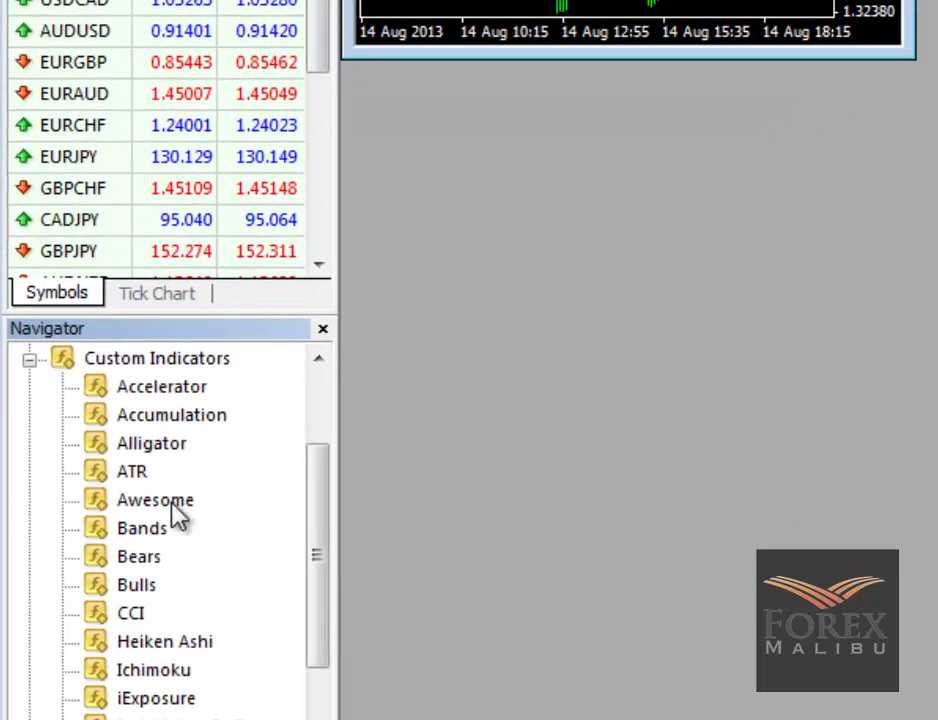
scroll(230, 625, down, 3)
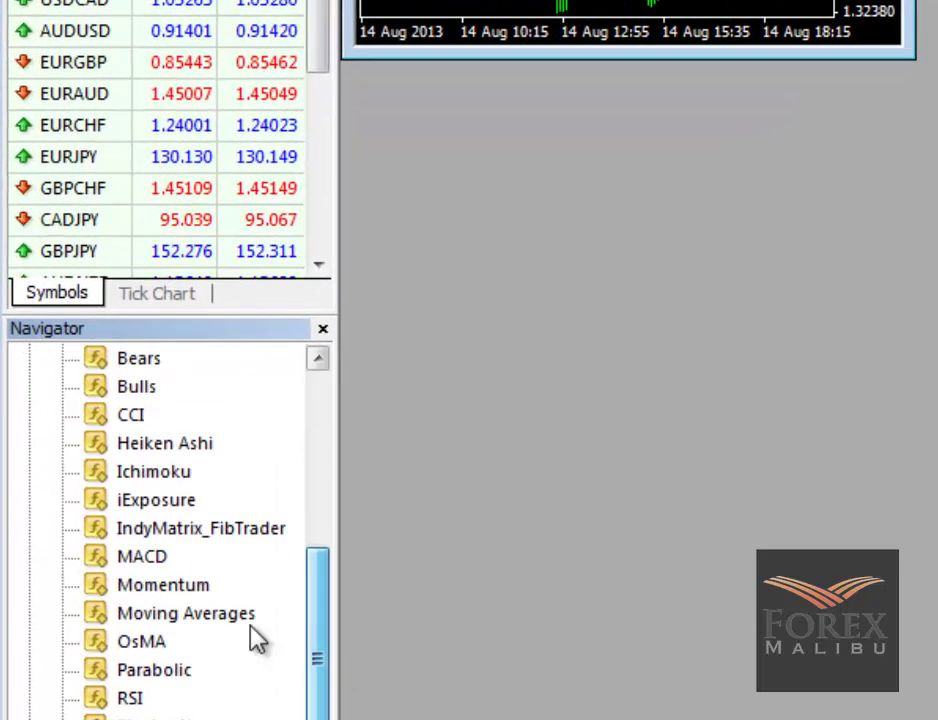
double_click(181, 536)
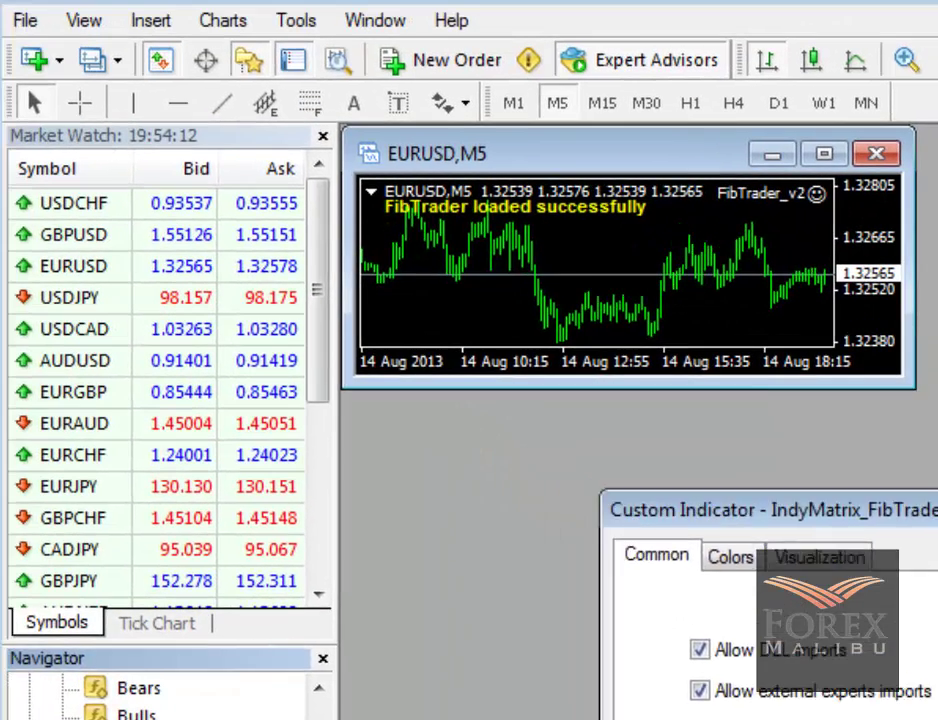
key(Return)
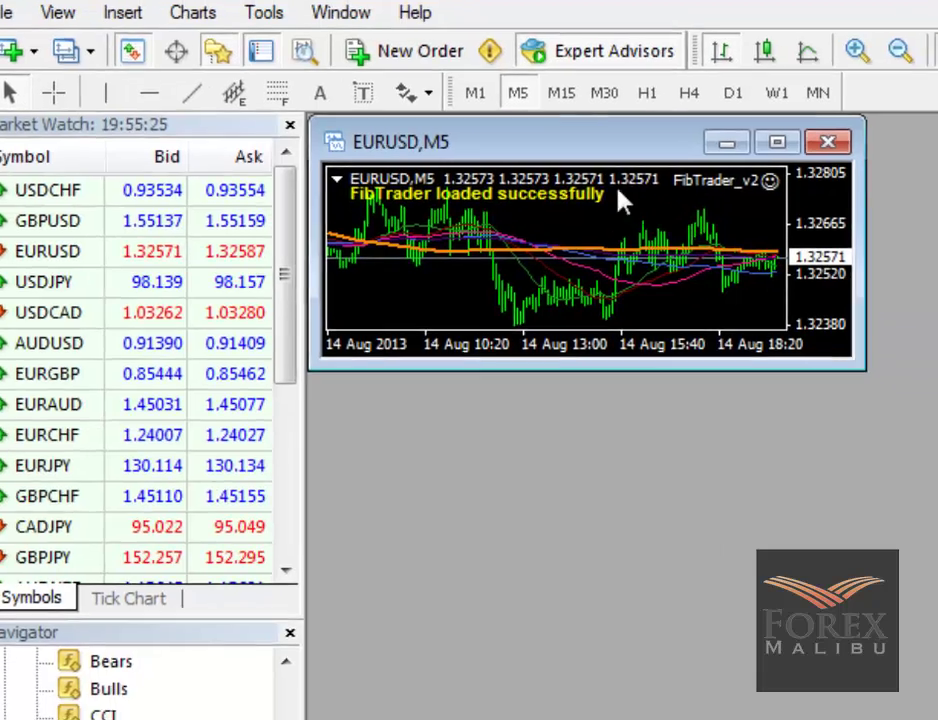
Save the EURUSD,M5 chart setup as the template named 'default'
right_click(624, 203)
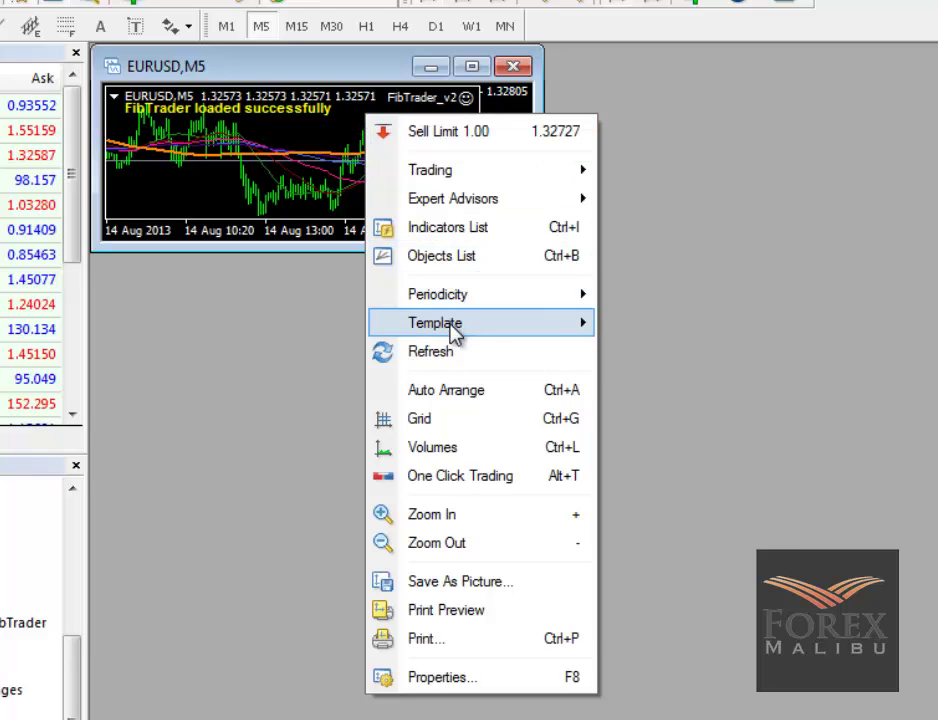
mouse_move(475, 330)
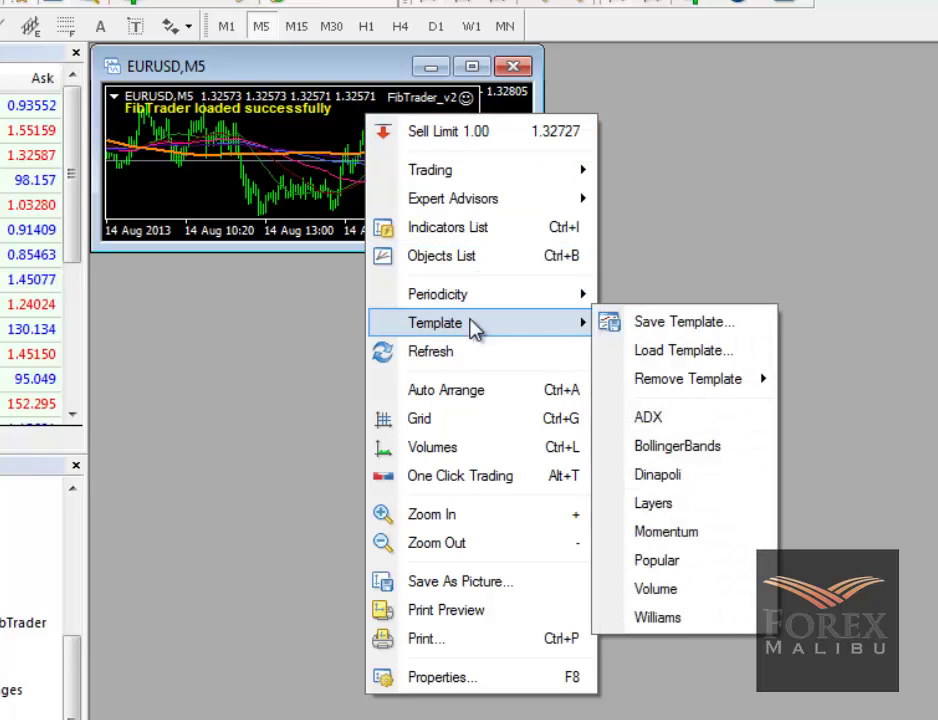
click(665, 330)
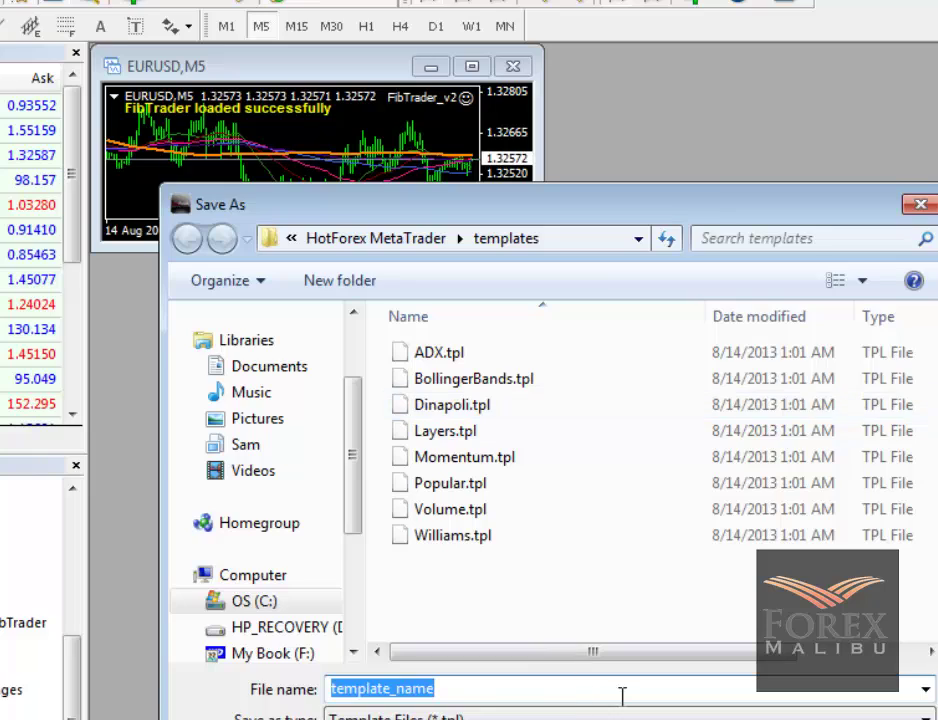
text(default)
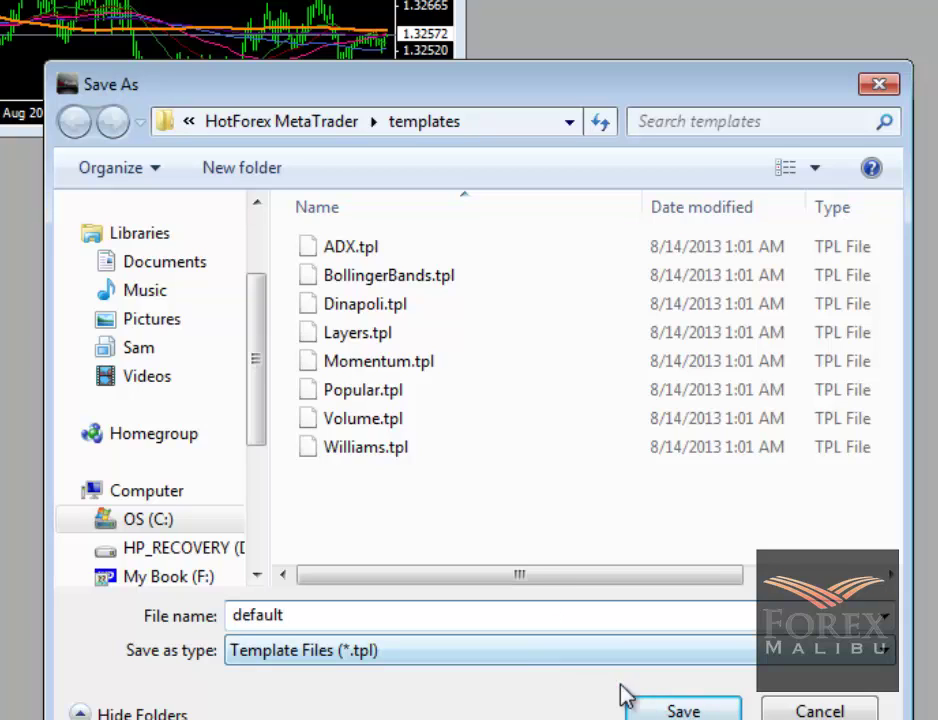
click(666, 711)
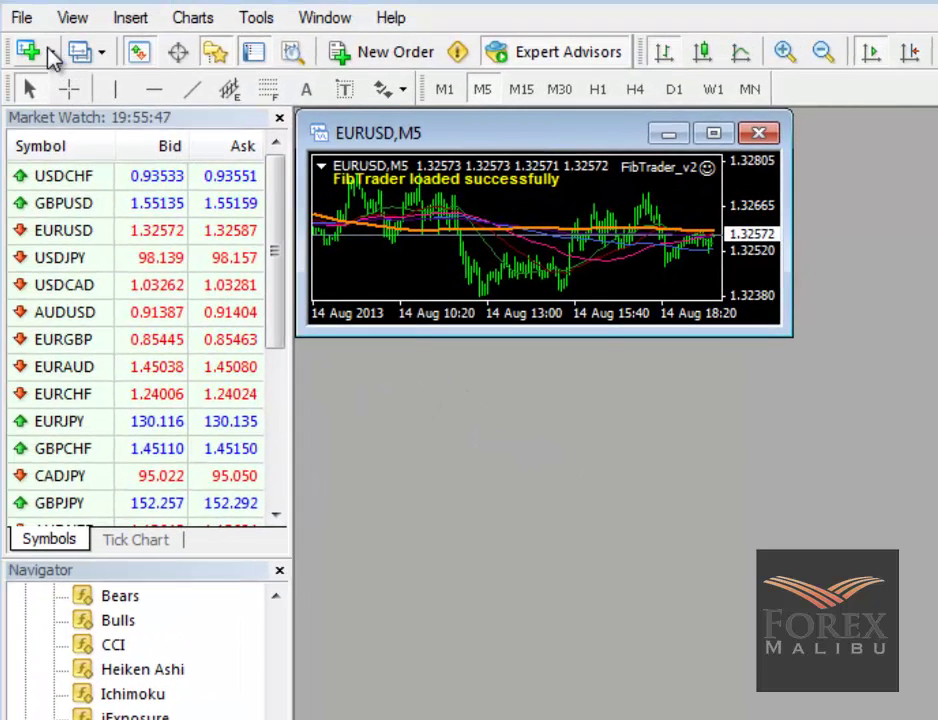
Open new GBPUSD and USDJPY charts, placing GBPUSD below EURUSD and USDJPY to the right
click(52, 56)
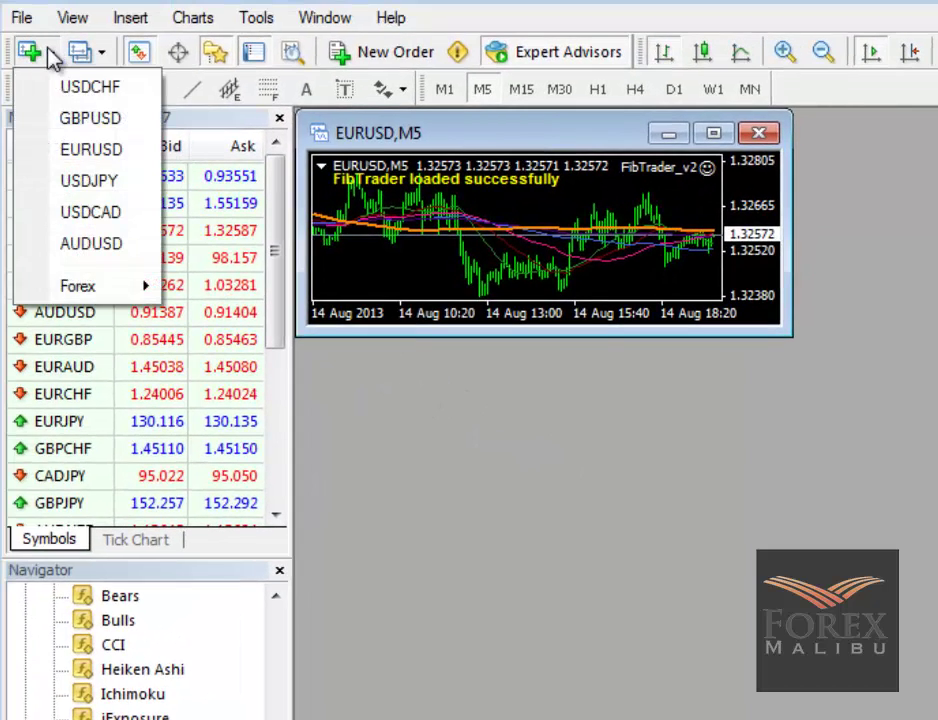
click(97, 130)
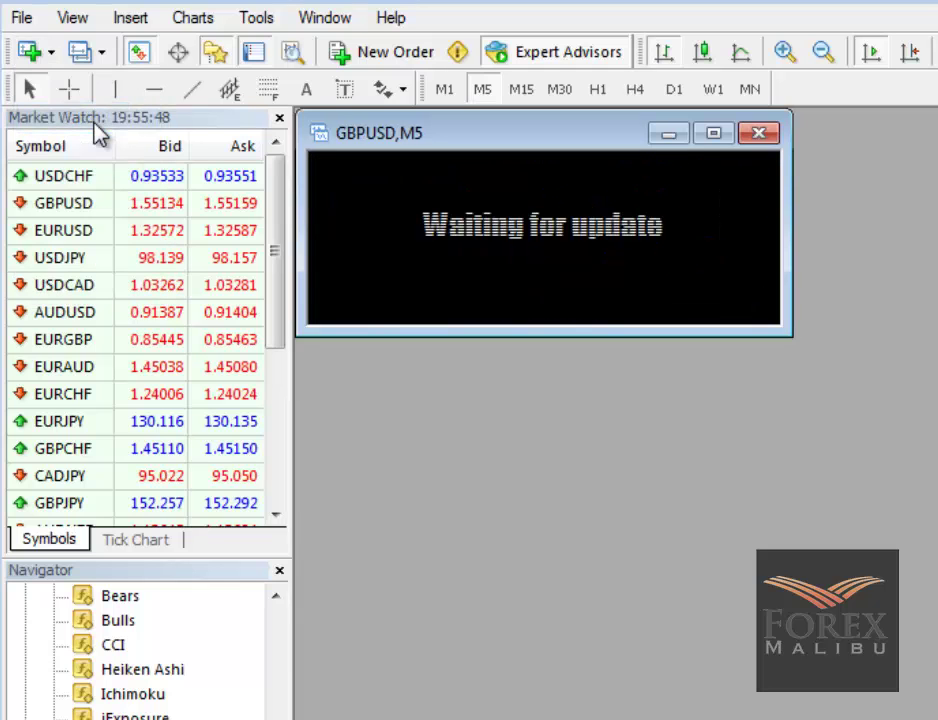
drag(463, 140, 463, 373)
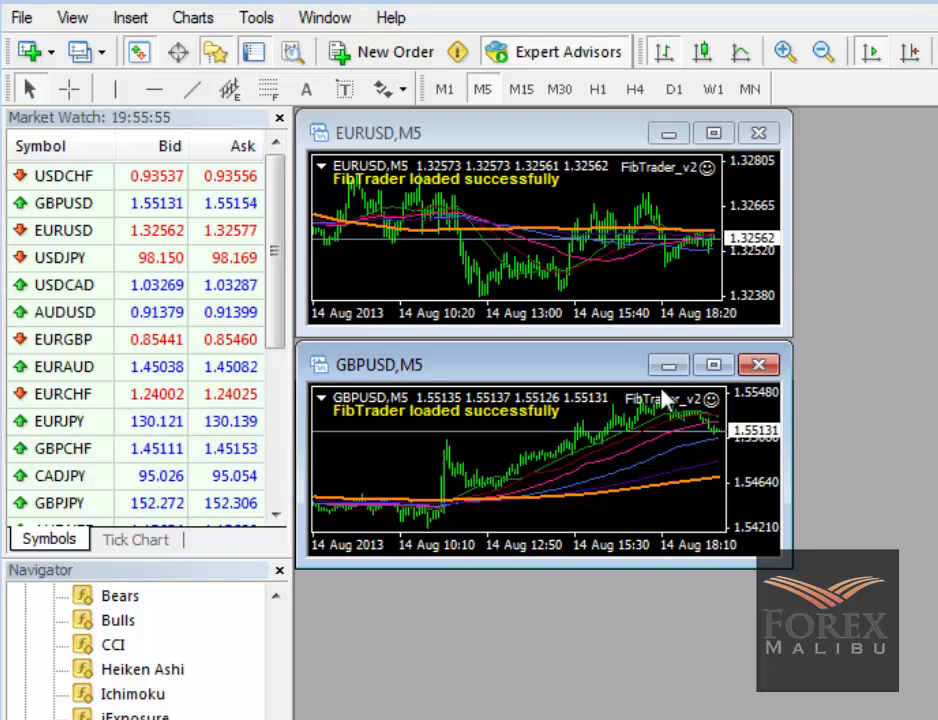
click(38, 52)
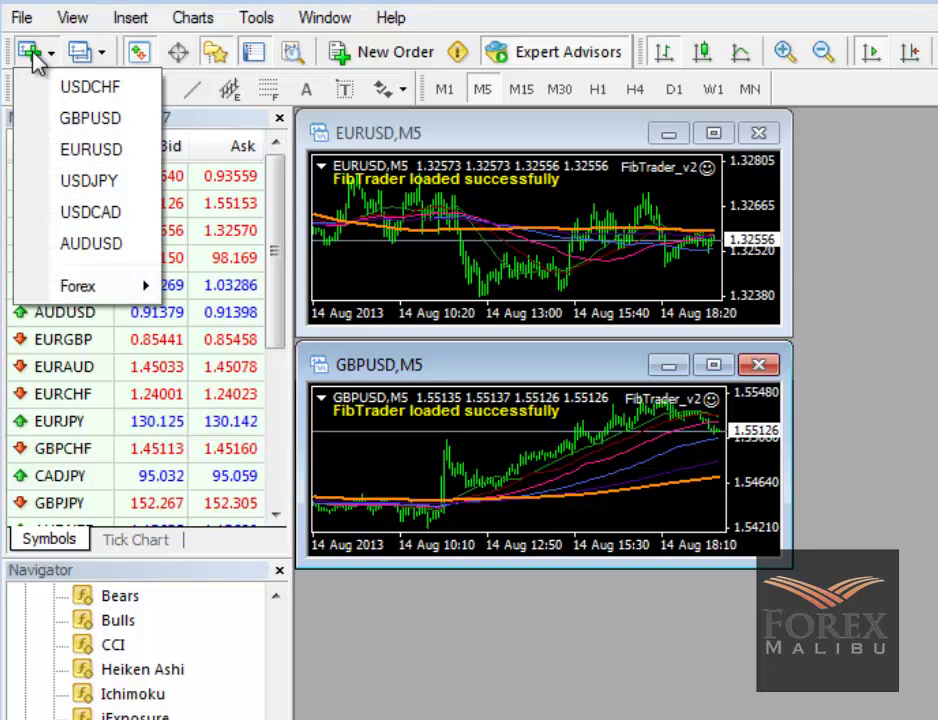
click(95, 181)
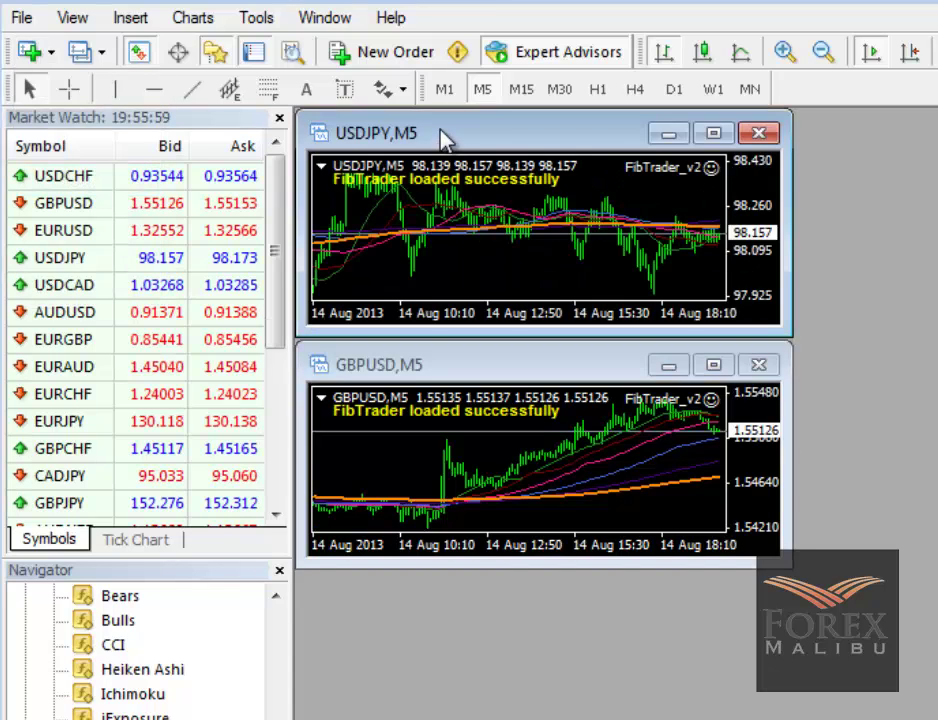
drag(440, 138, 935, 152)
Open EURJPY from the Forex list and a USDCAD chart, moving EURJPY right and USDCAD to the bottom
click(33, 52)
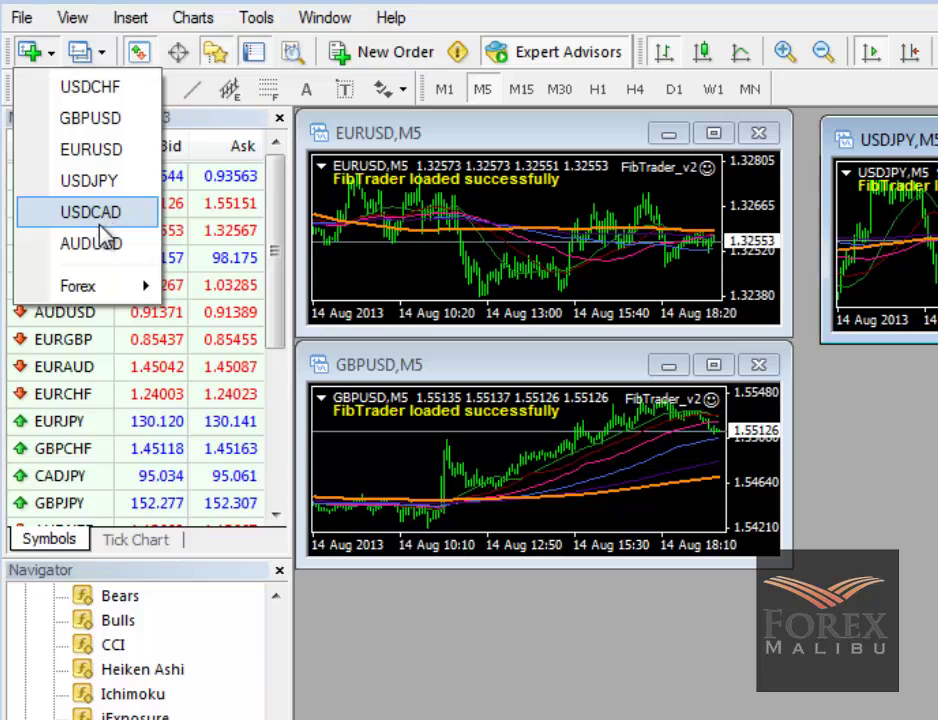
mouse_move(112, 286)
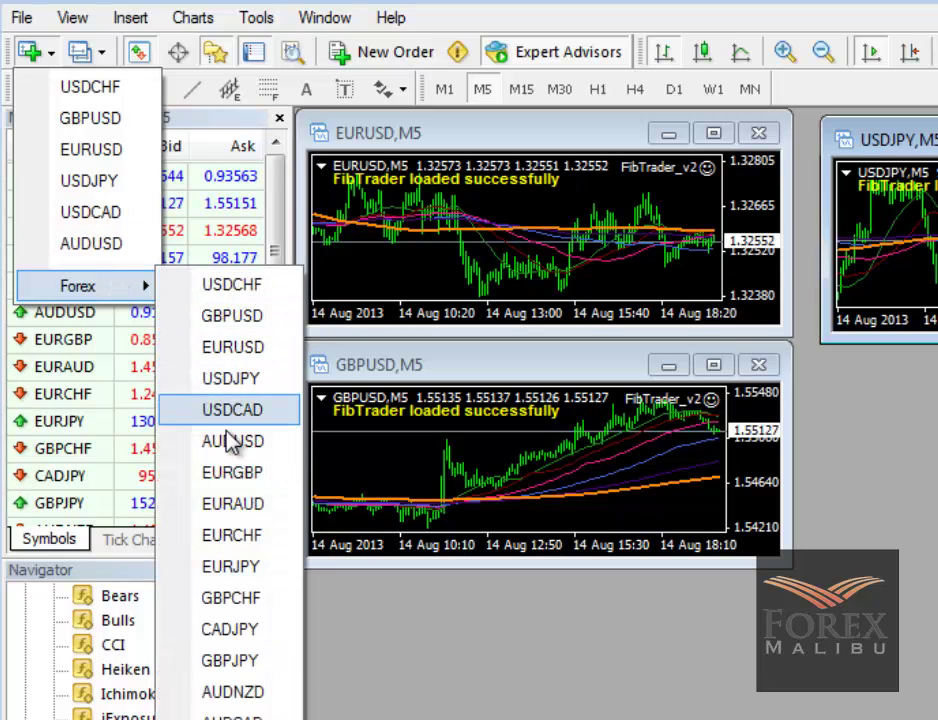
click(247, 566)
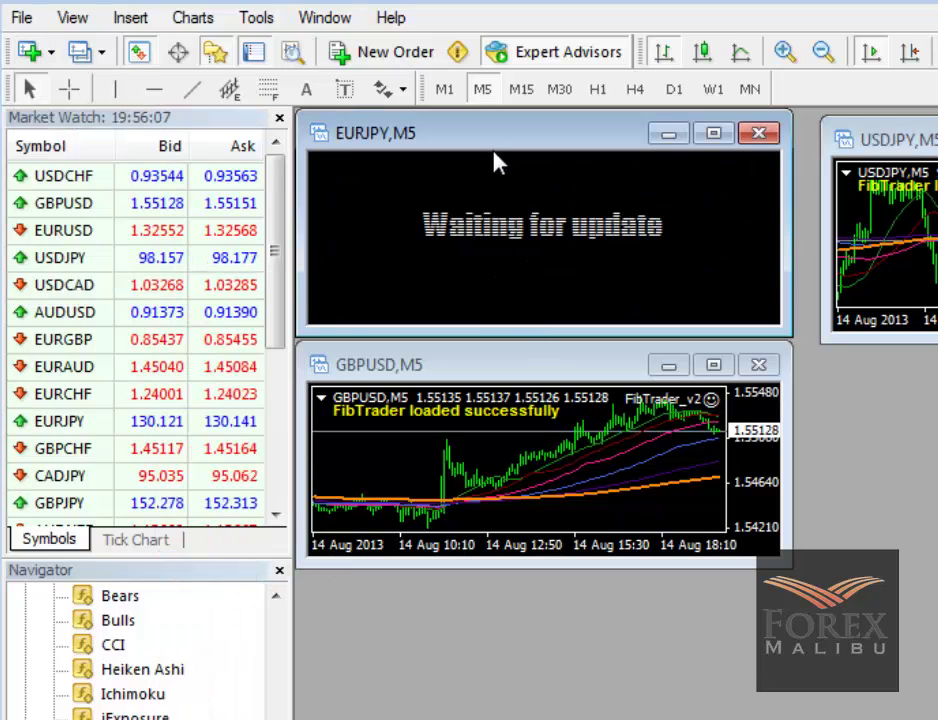
drag(488, 136, 937, 378)
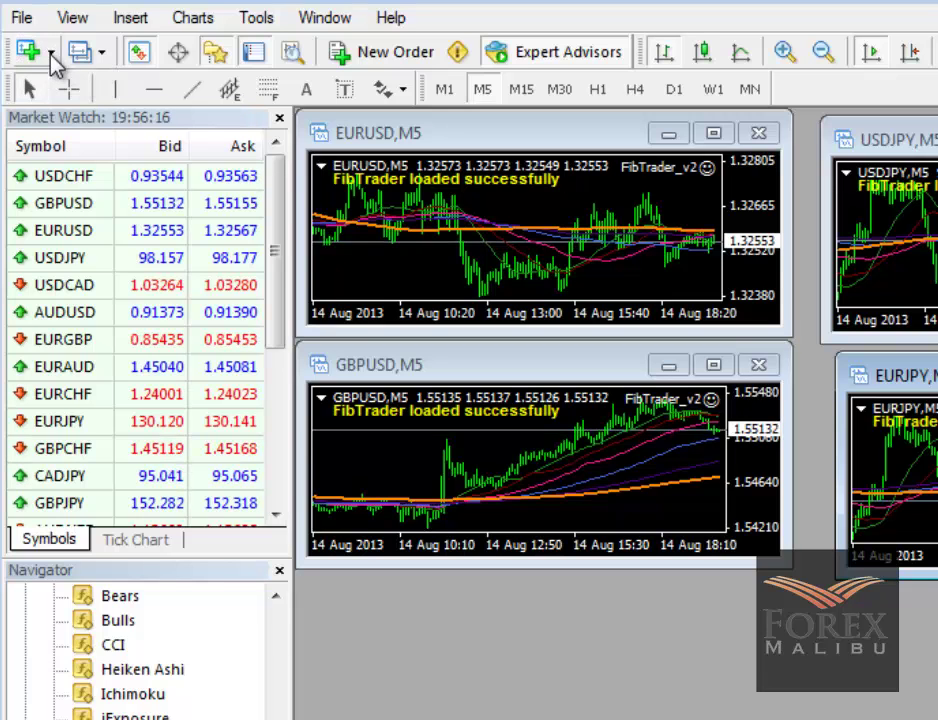
click(50, 54)
click(117, 215)
drag(117, 215, 472, 153)
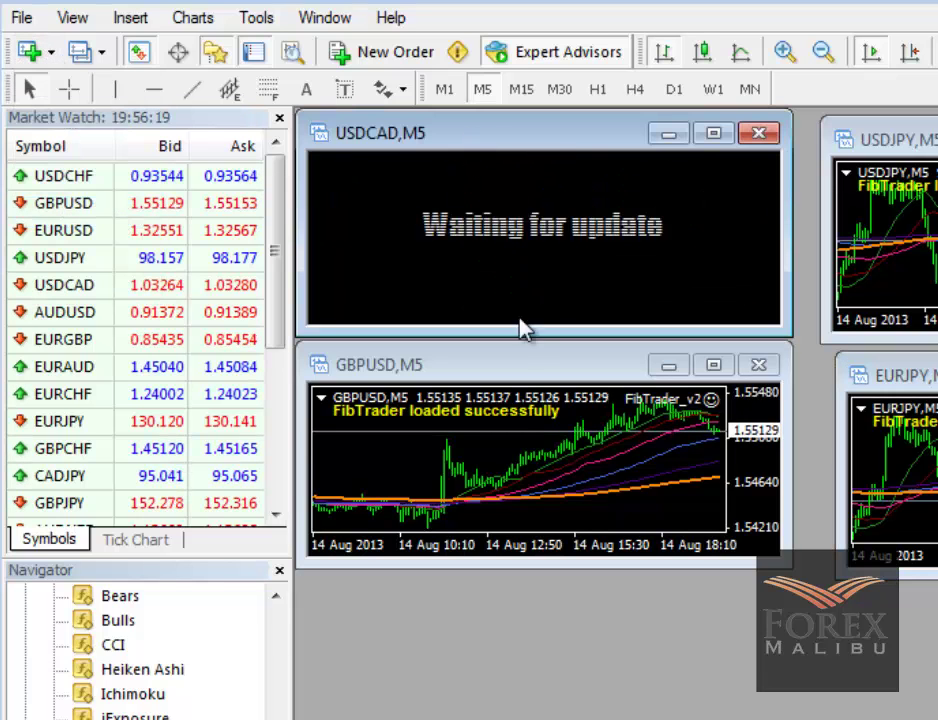
drag(523, 133, 494, 605)
Open an AUDUSD chart at the bottom right, then close the USDCAD and GBPUSD charts
click(50, 54)
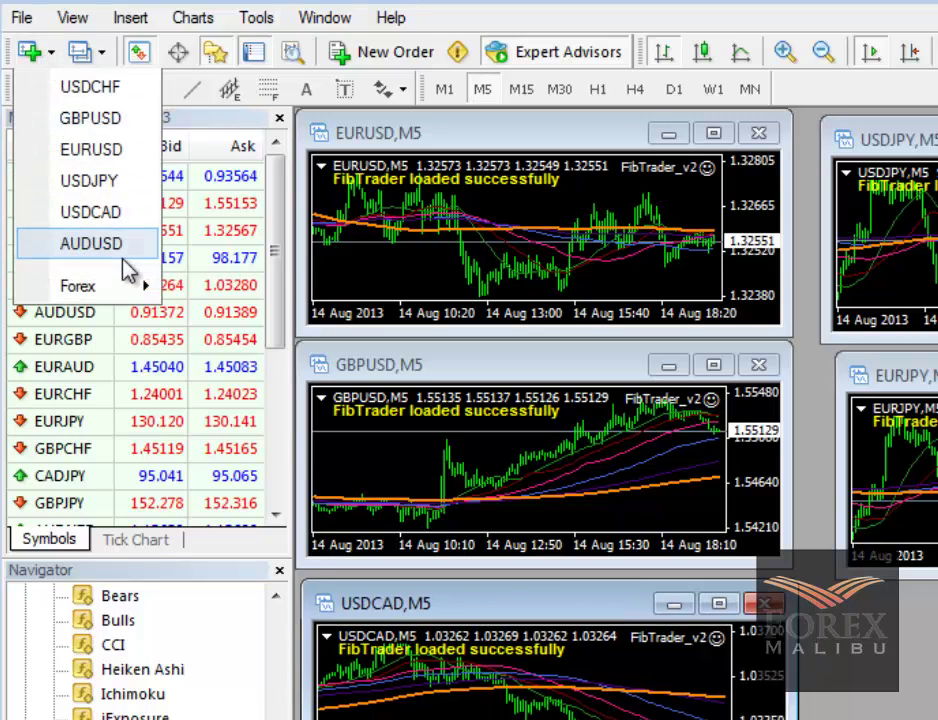
click(91, 244)
drag(415, 145, 936, 630)
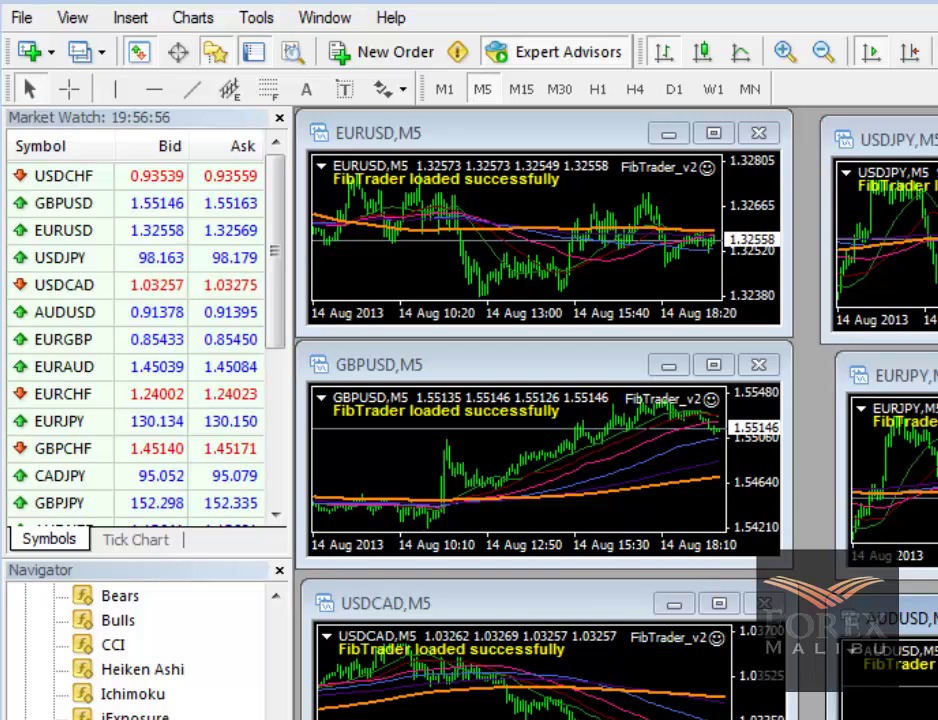
click(764, 604)
click(758, 365)
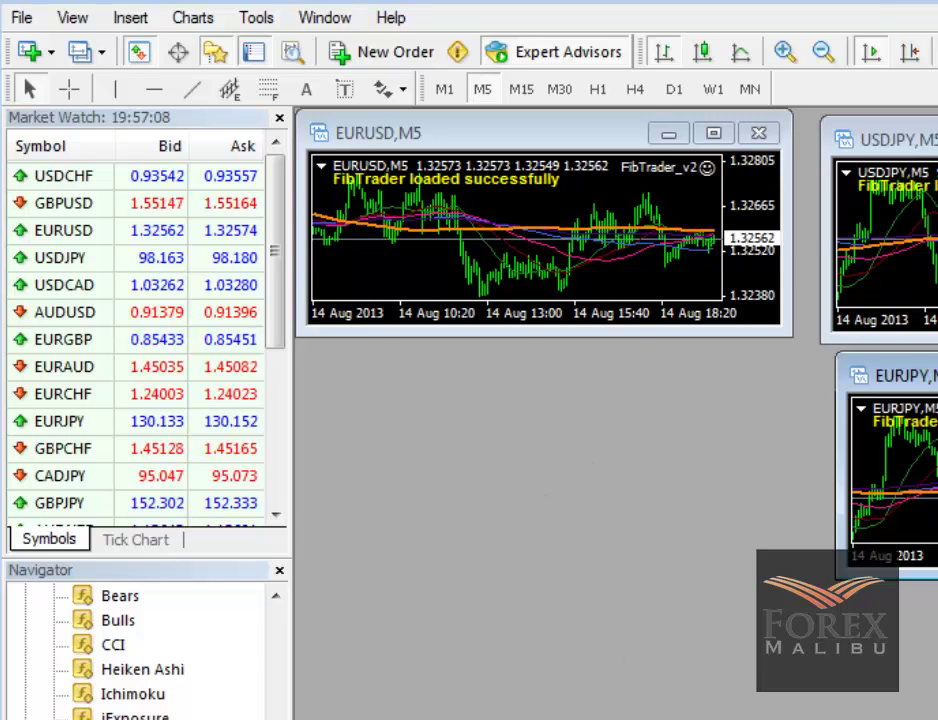
Open new GBPUSD and USDCAD charts, with GBPUSD moved below EURUSD
click(30, 51)
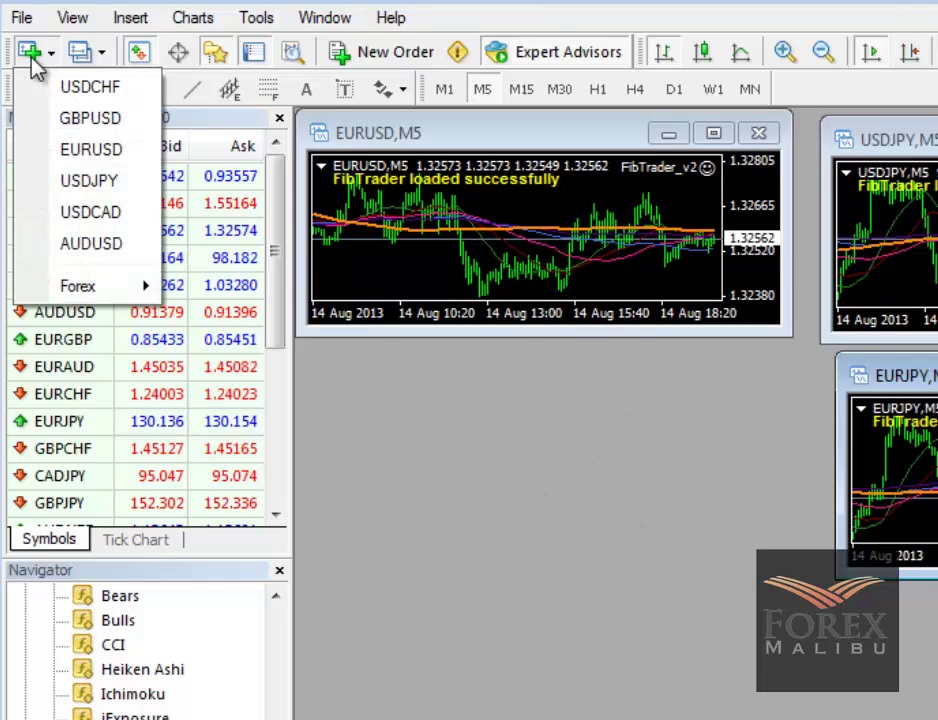
click(90, 118)
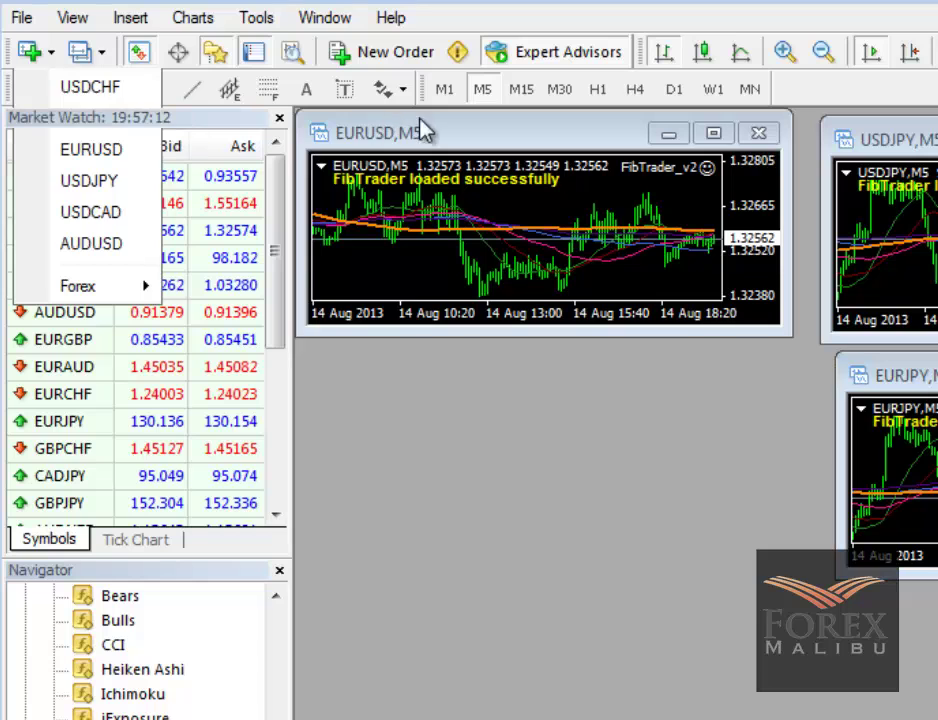
drag(551, 142, 562, 393)
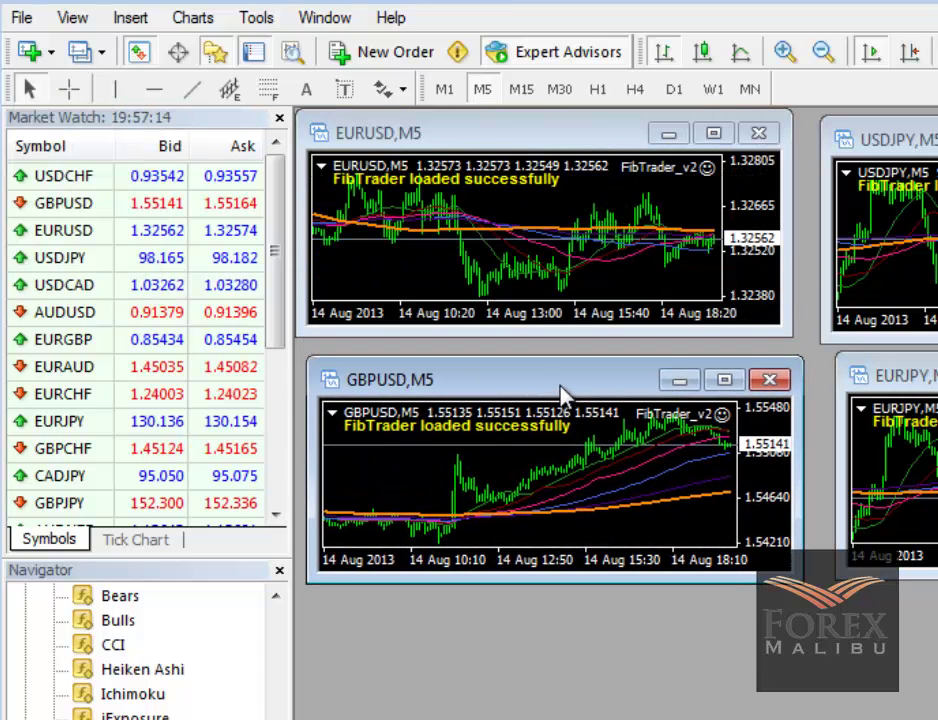
click(36, 54)
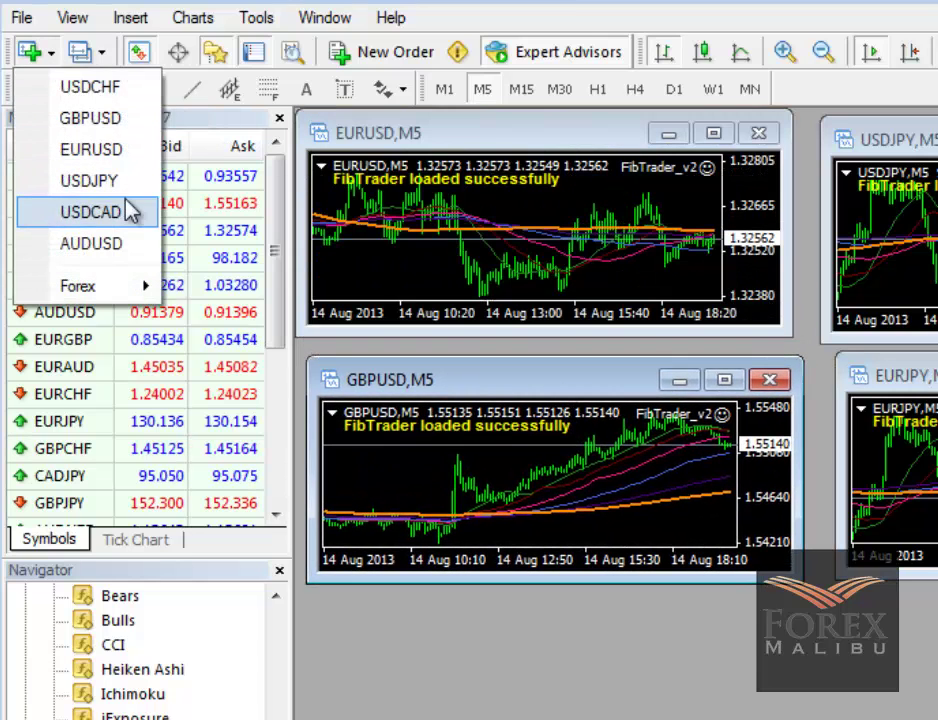
click(158, 212)
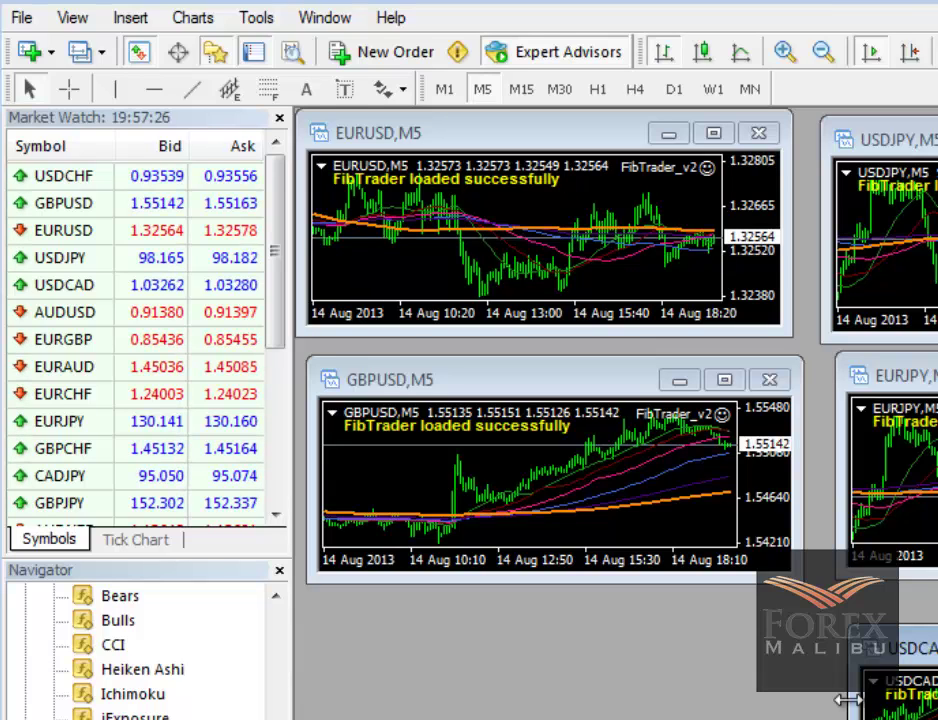
Close the USDCAD, GBPUSD, USDJPY and EURUSD charts with Ctrl+F4 and close buttons
key(ctrl+F4)
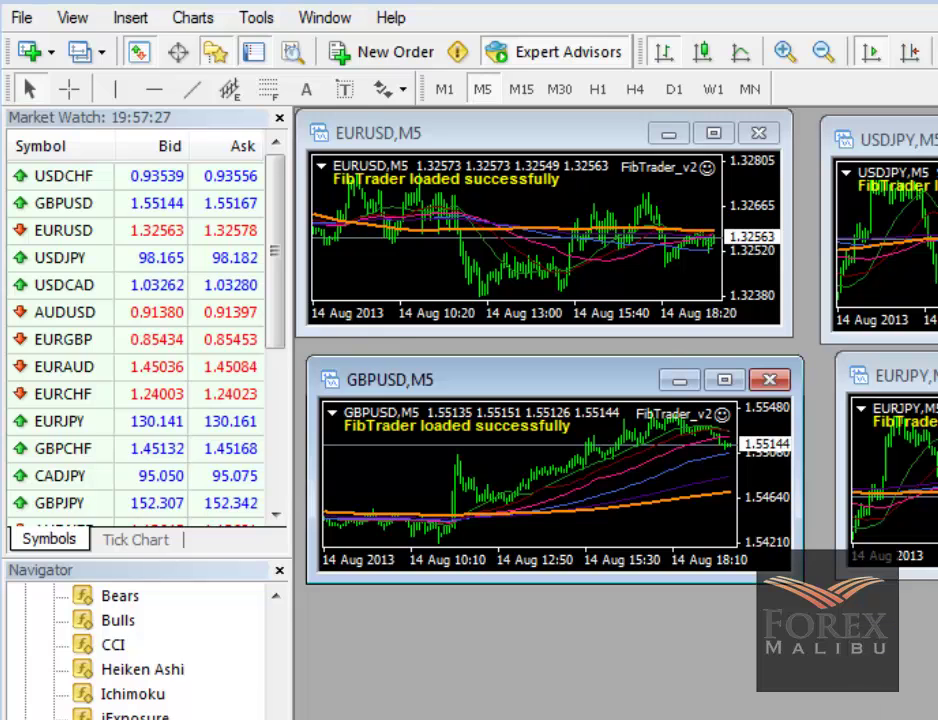
click(769, 379)
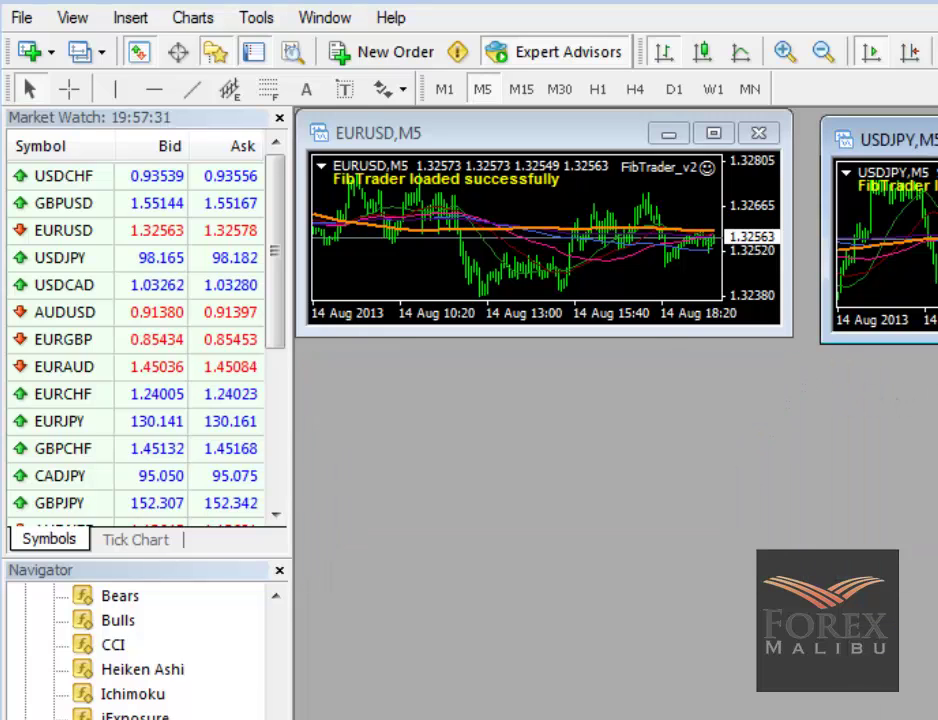
key(ctrl+F4)
click(760, 134)
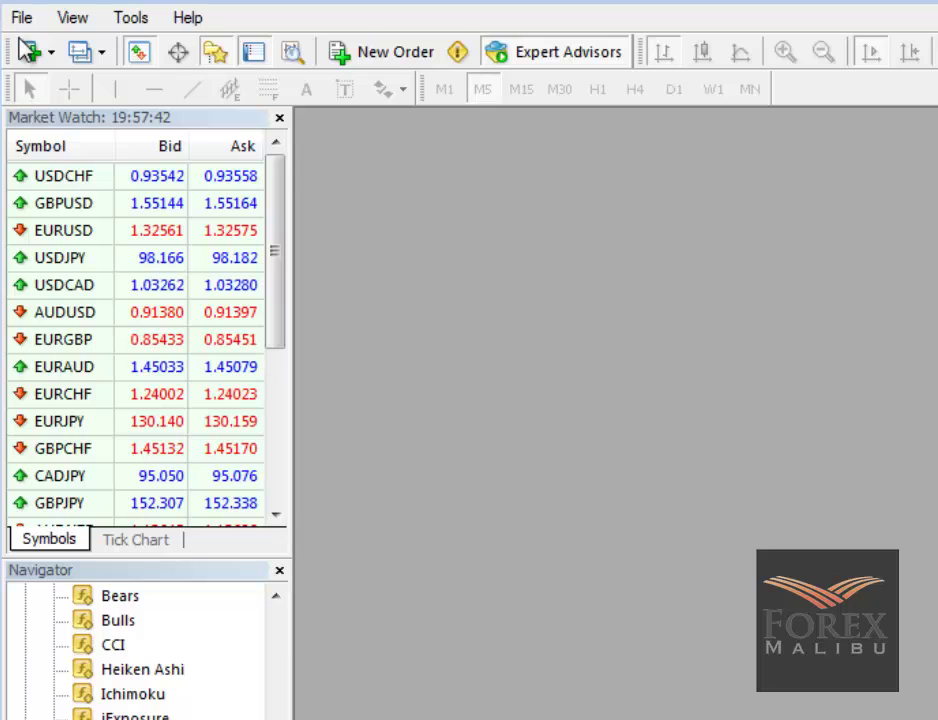
Open new EURUSD and GBPUSD charts, placing GBPUSD below EURUSD
click(28, 50)
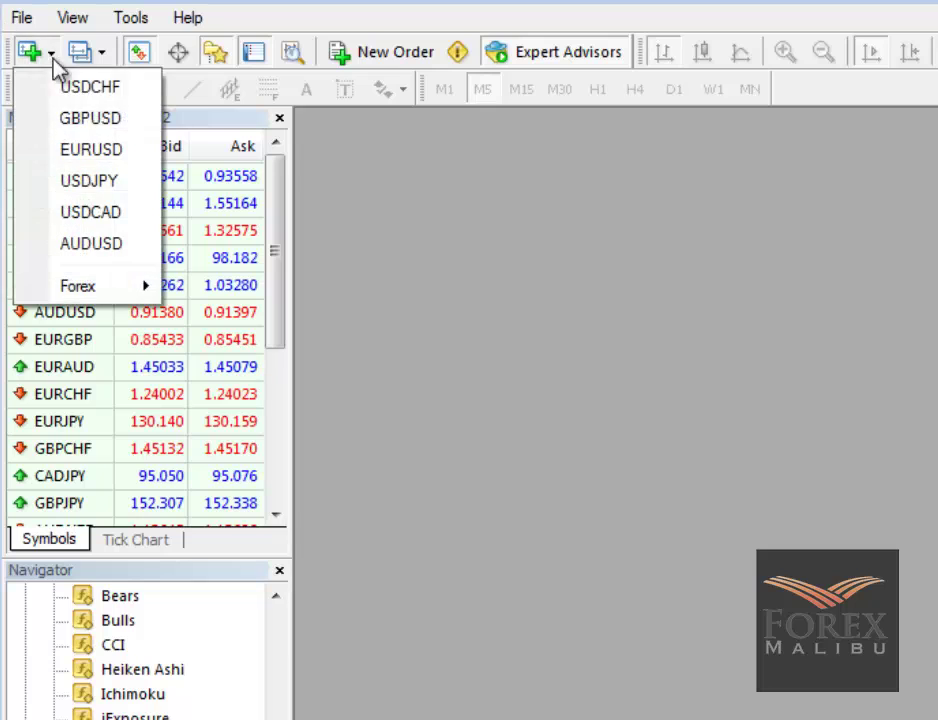
click(92, 149)
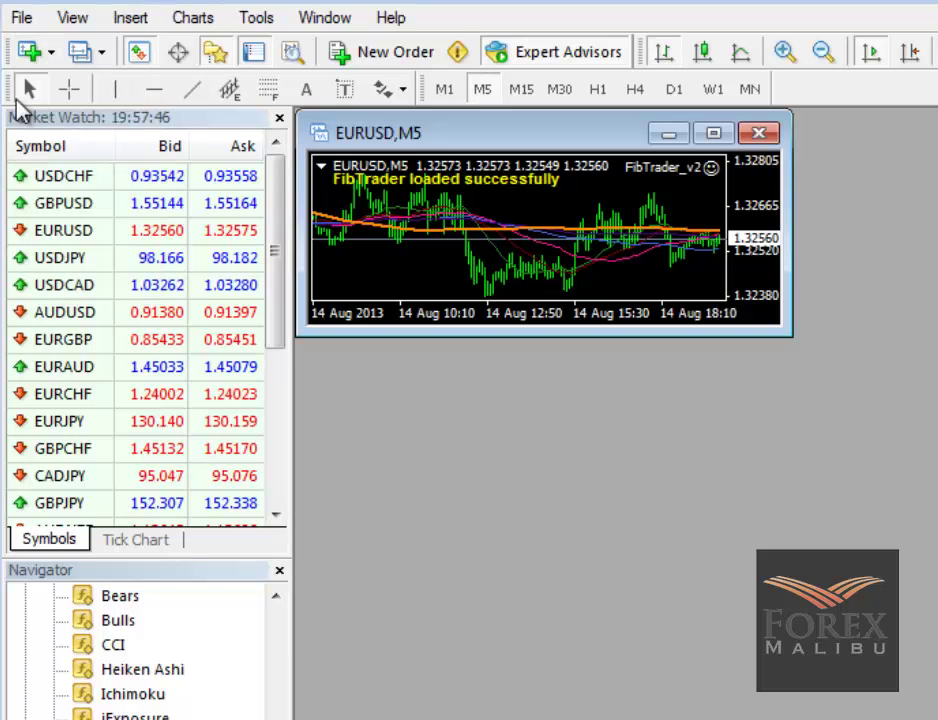
click(28, 52)
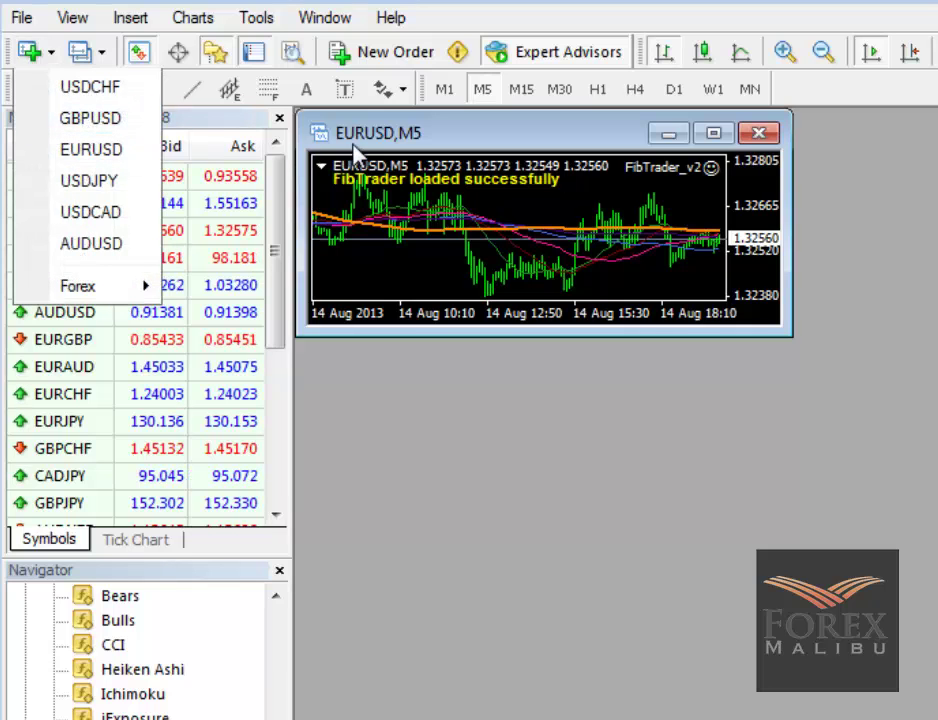
click(90, 118)
drag(435, 134, 431, 383)
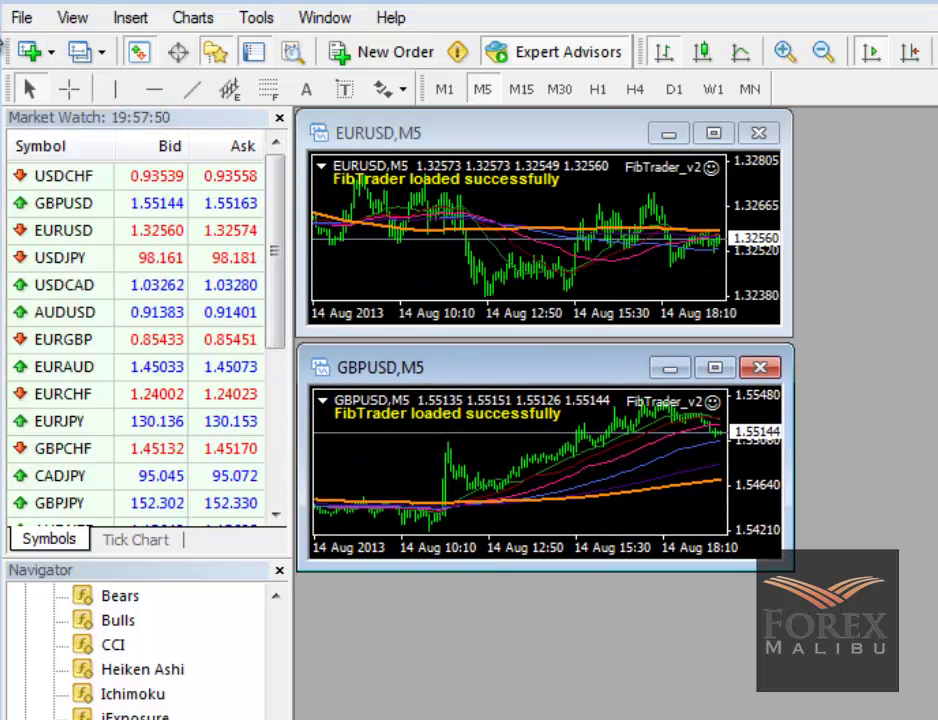
Close the GBPUSD chart and reopen it below EURUSD to confirm FibTrader reloads
click(28, 52)
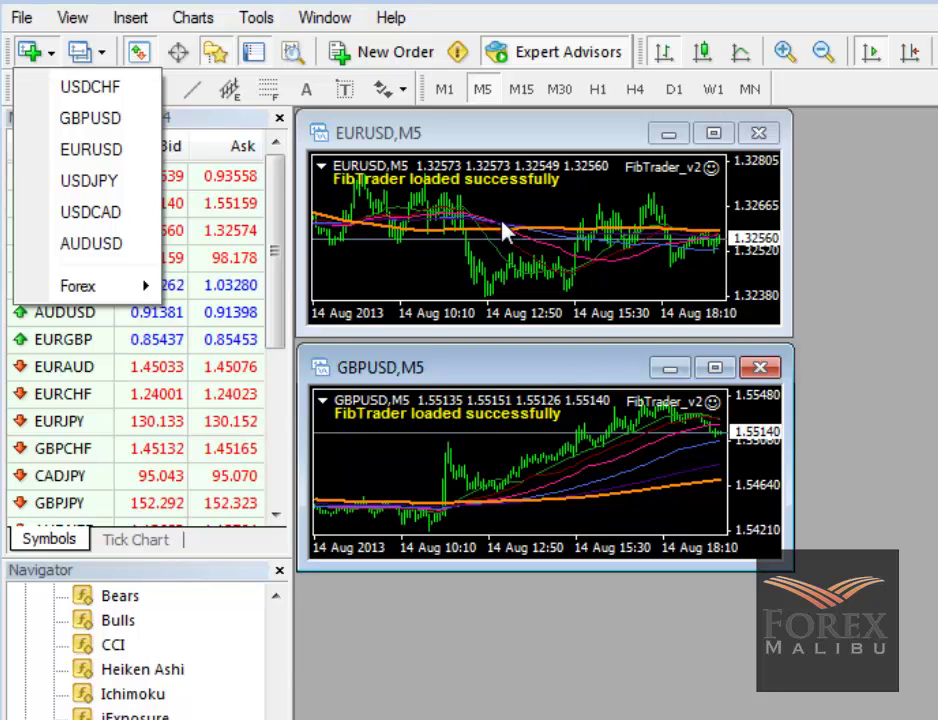
click(557, 384)
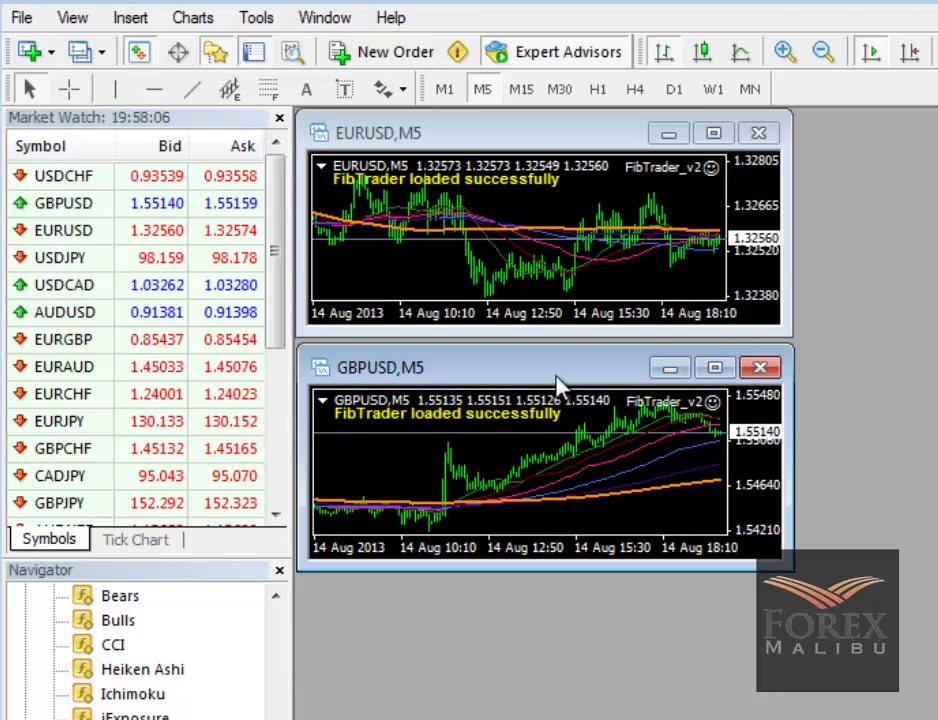
click(760, 369)
click(30, 52)
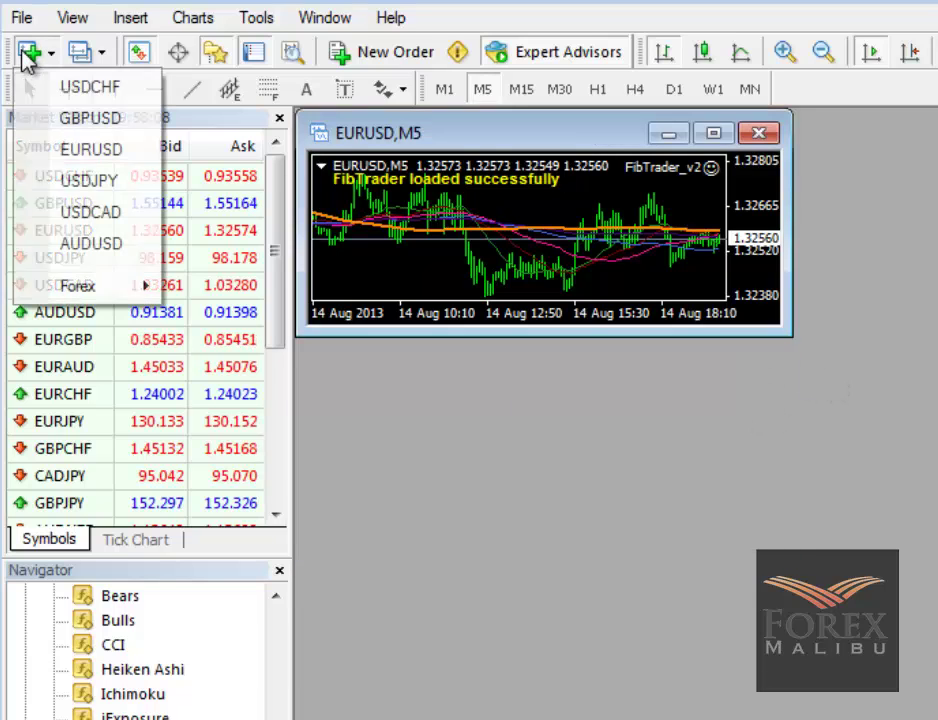
click(68, 119)
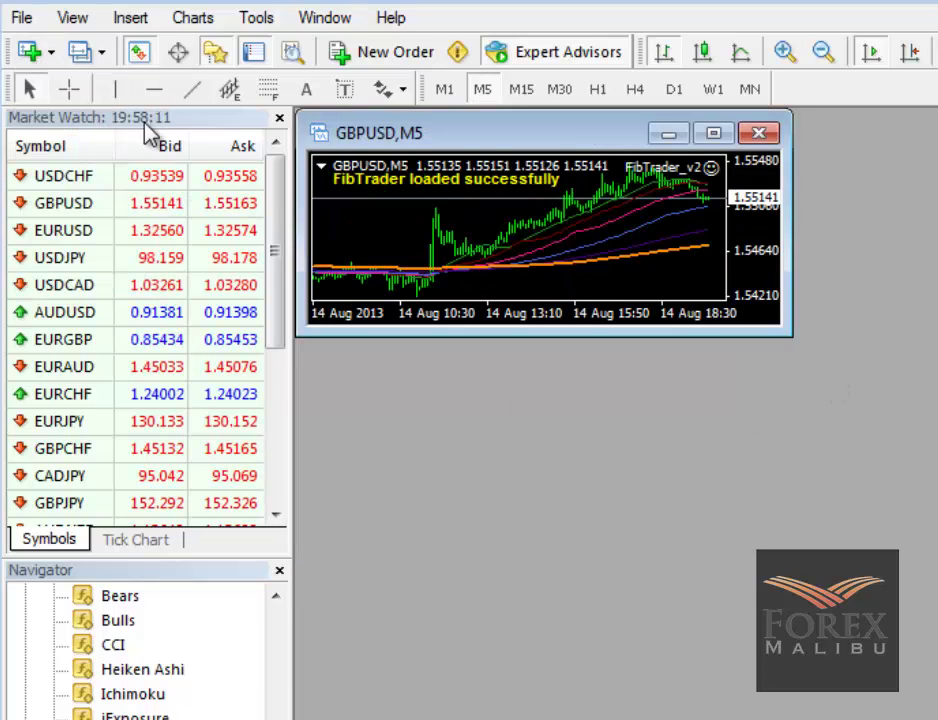
drag(395, 147, 404, 377)
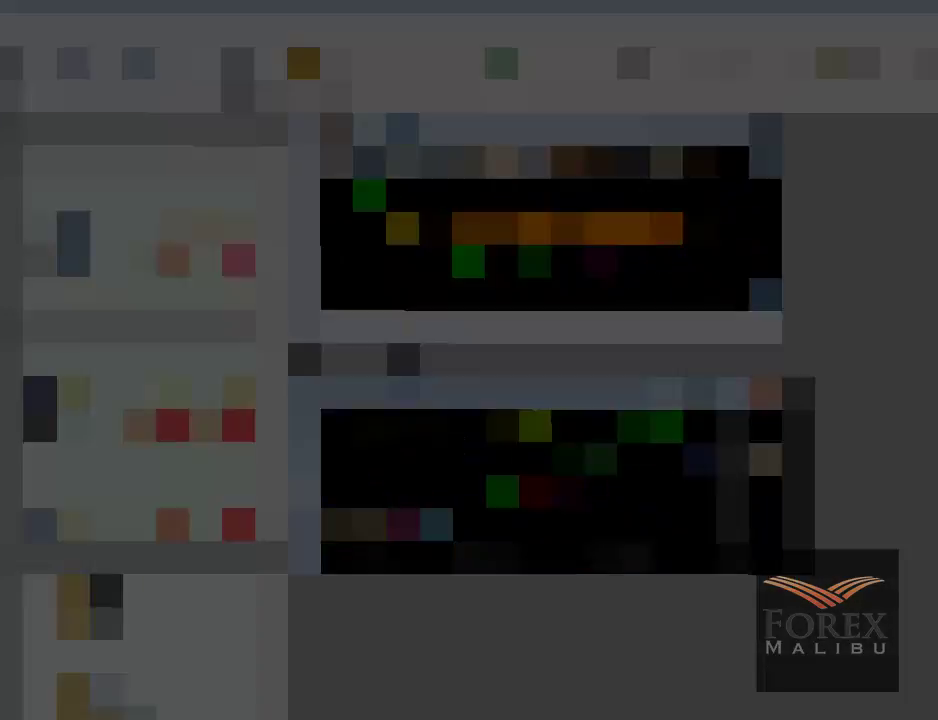